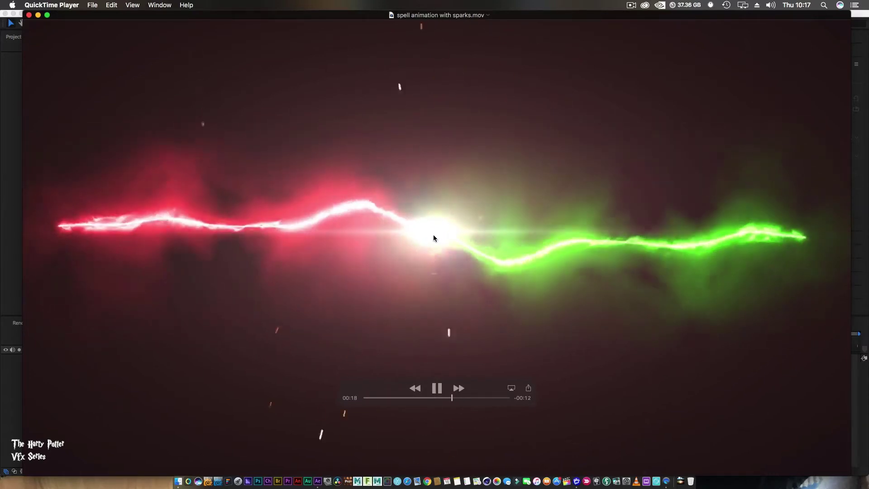
# - Close the reference video and, in After Effects, start a new project with a composition named potter
pyautogui.click(29, 16)
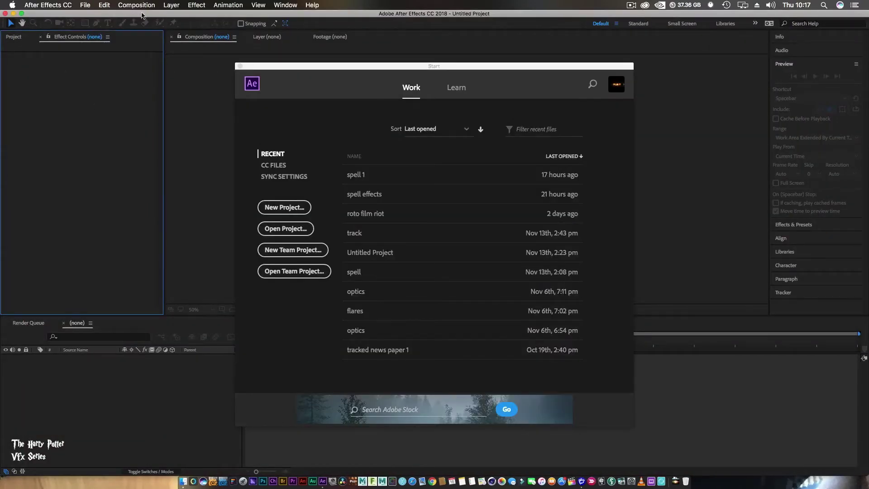
pyautogui.click(285, 207)
pyautogui.click(410, 154)
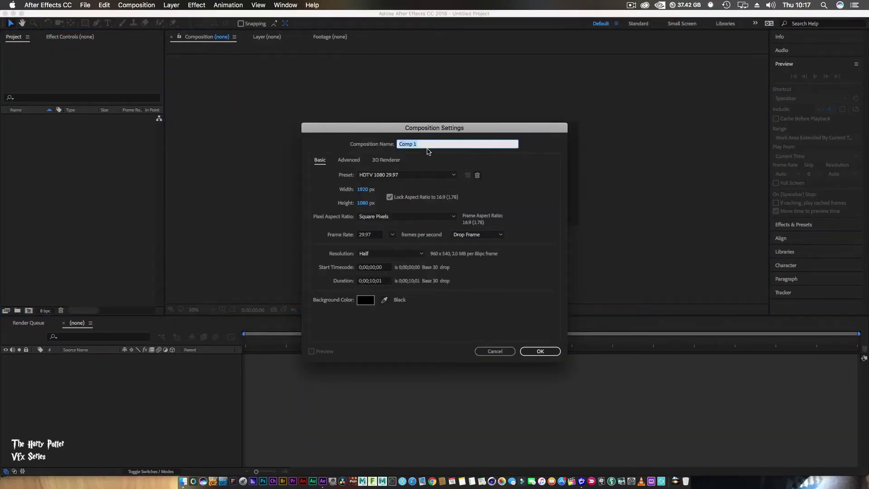
pyautogui.write('potter')
pyautogui.press('Return')
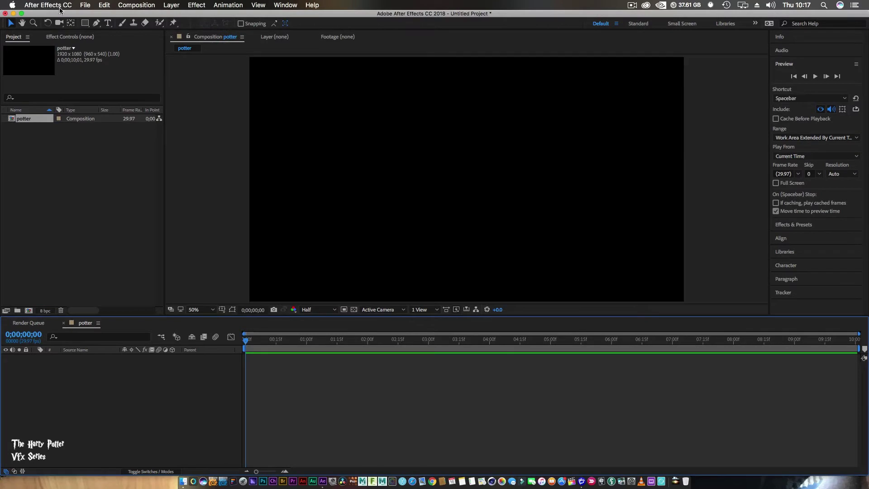
# - Create a near-black solid layer of 1920 x 1080 px in the potter composition
pyautogui.rightClick(83, 375)
pyautogui.moveTo(130, 377)
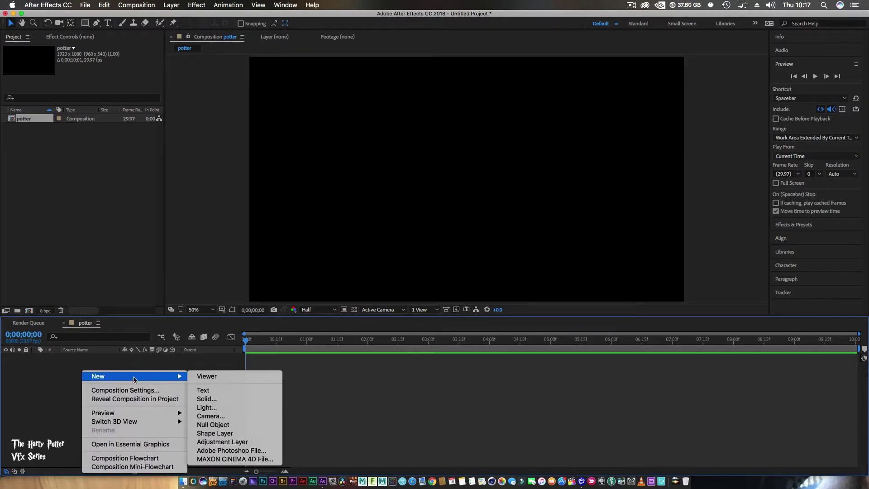
pyautogui.click(229, 398)
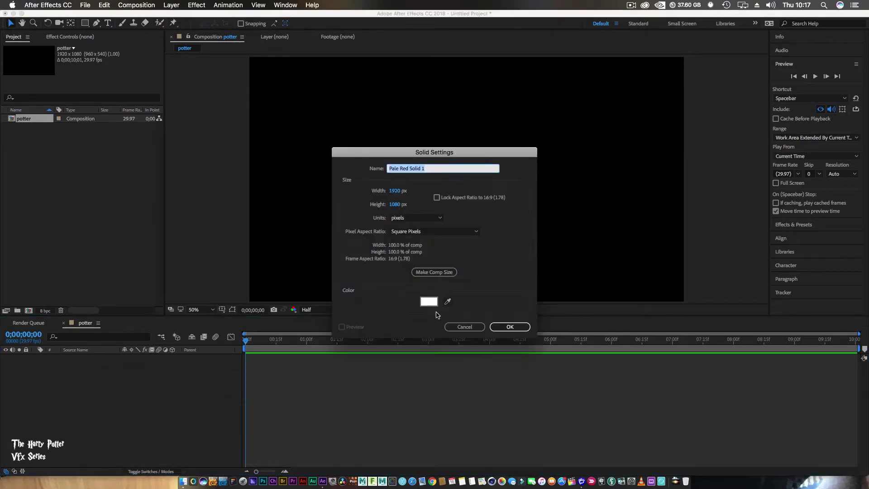
pyautogui.click(429, 303)
pyautogui.write('010101')
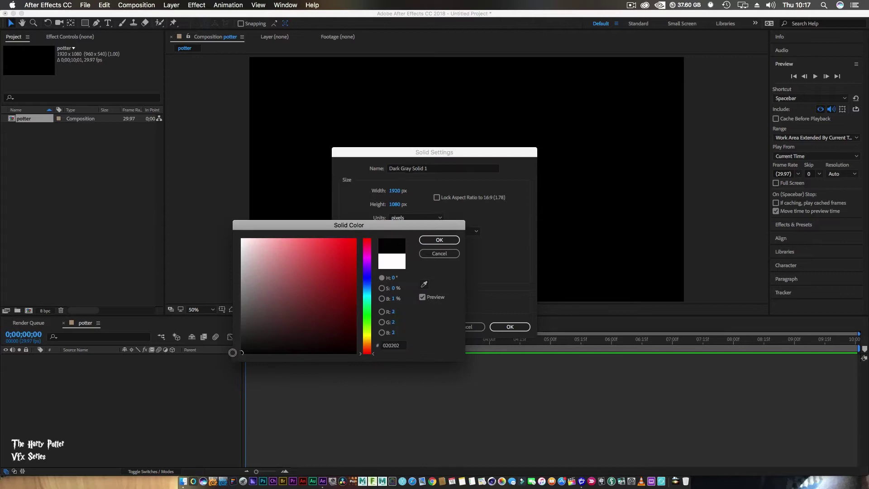
pyautogui.click(432, 244)
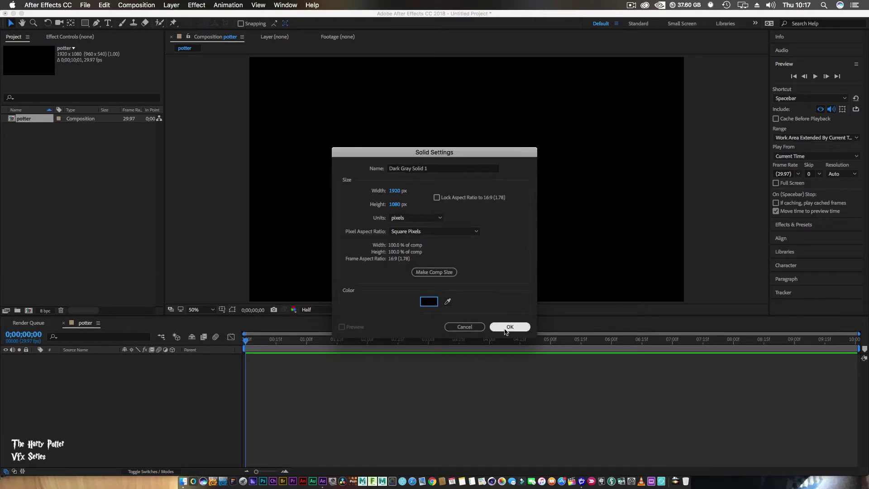
pyautogui.click(509, 327)
# - Apply the Video Copilot Saber effect to the solid and choose its Electric preset
pyautogui.click(198, 5)
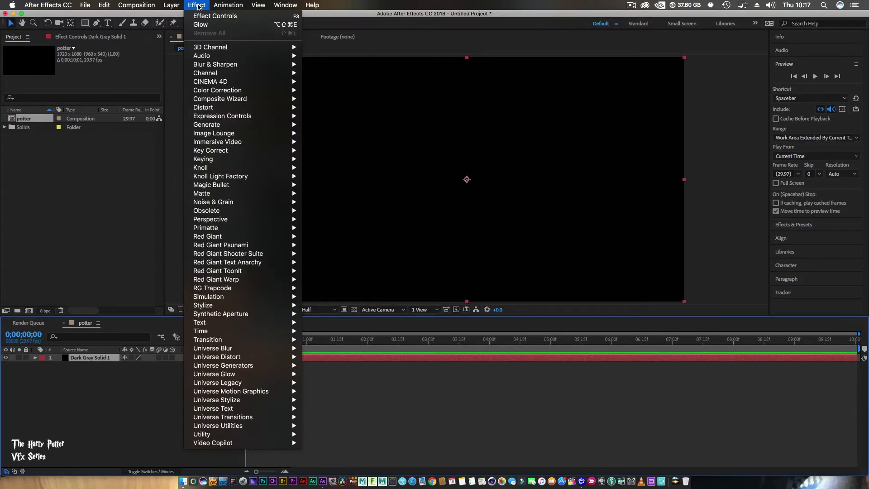
pyautogui.moveTo(281, 443)
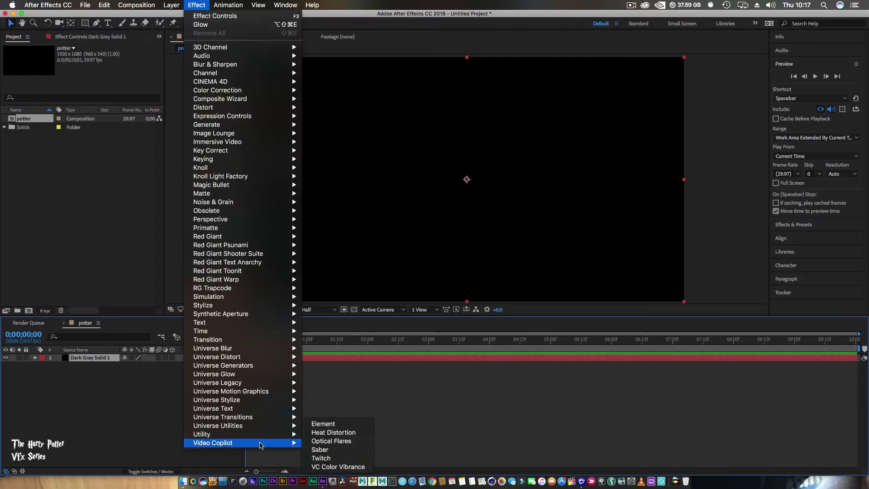
pyautogui.click(325, 450)
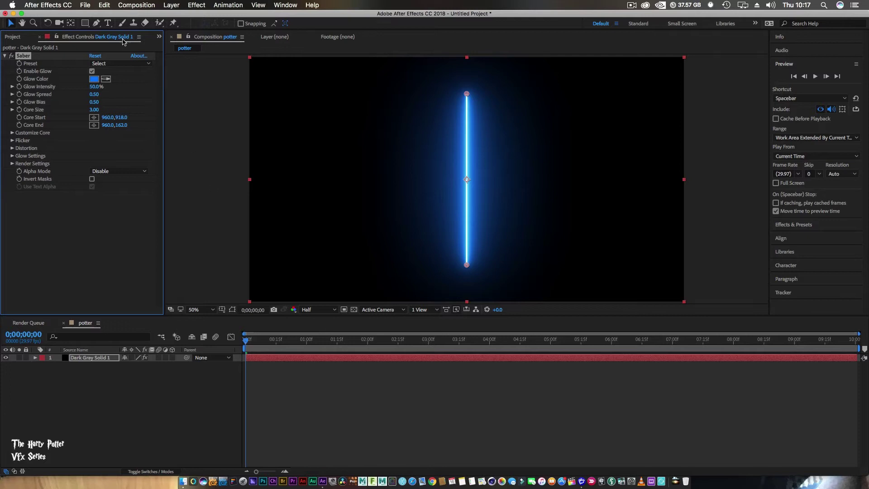
pyautogui.click(118, 64)
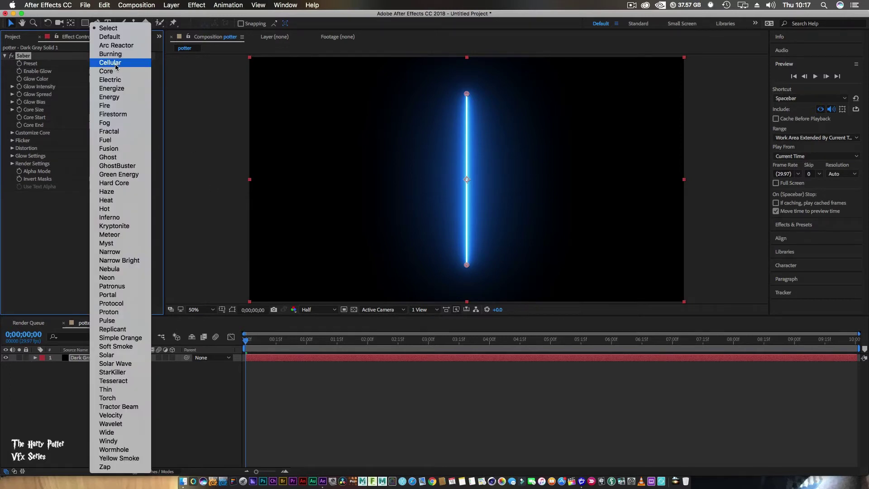
pyautogui.press('Escape')
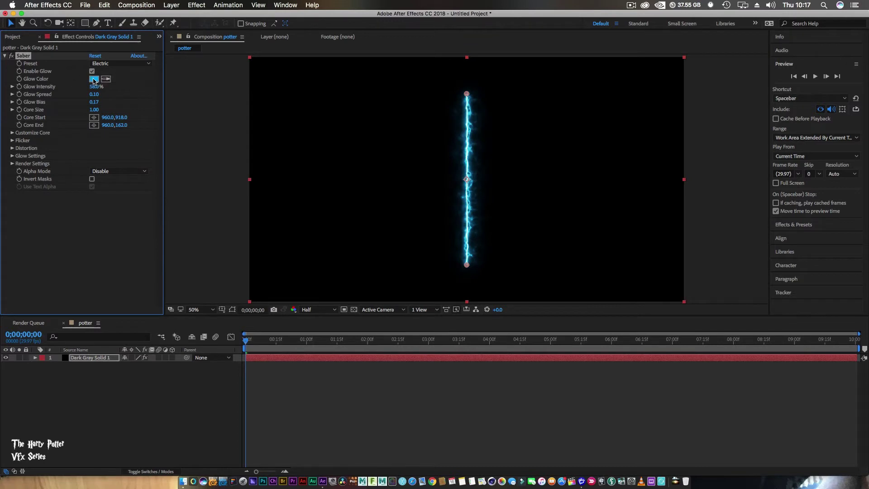
# - Give the Saber a red FF0101 glow with 100% intensity and 0.15 spread, and set the core size to 2.50
pyautogui.click(94, 80)
pyautogui.moveTo(366, 257); pyautogui.dragTo(370, 238)
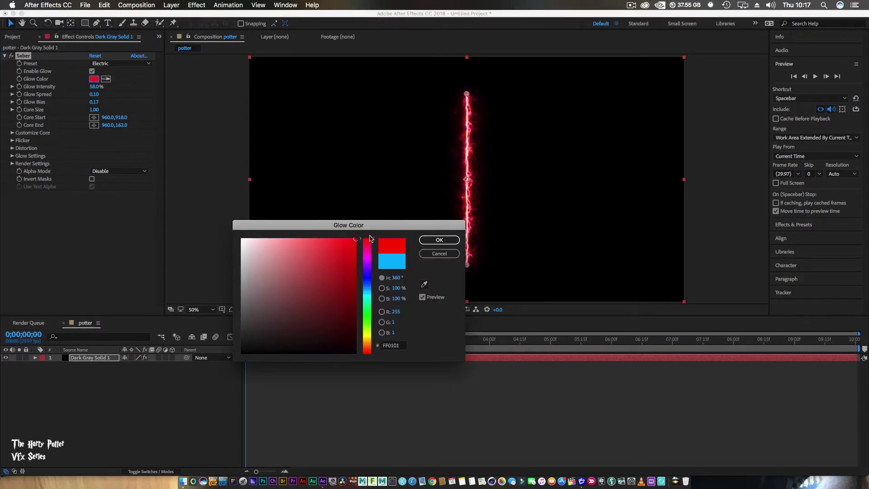
pyautogui.click(440, 241)
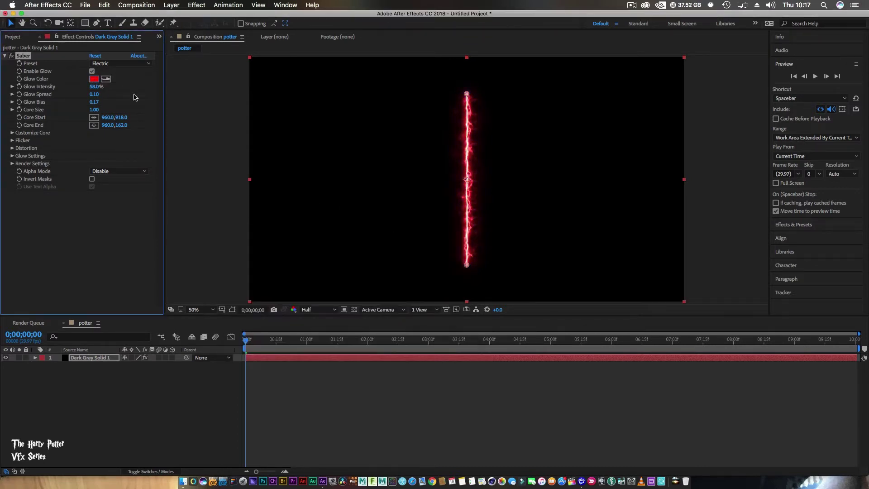
pyautogui.moveTo(92, 87)
pyautogui.mouseDown()
pyautogui.moveTo(108, 93)
pyautogui.moveTo(94, 94)
pyautogui.mouseUp()
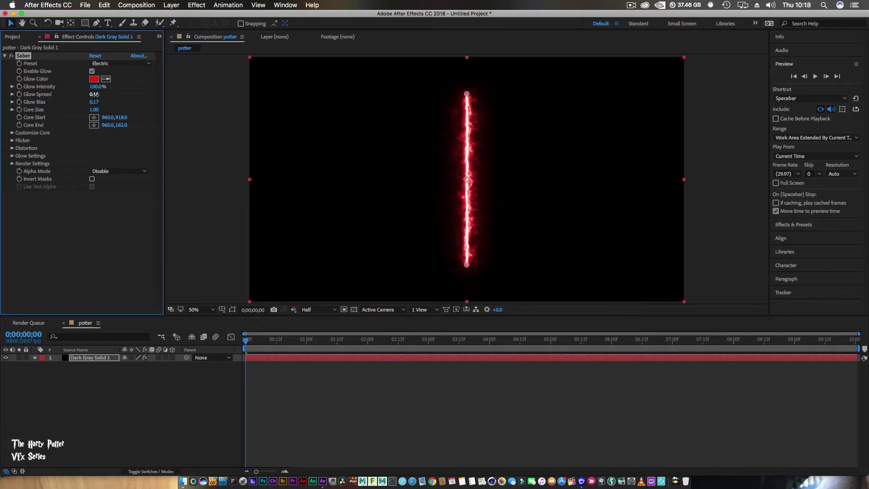
pyautogui.moveTo(97, 109); pyautogui.dragTo(98, 109)
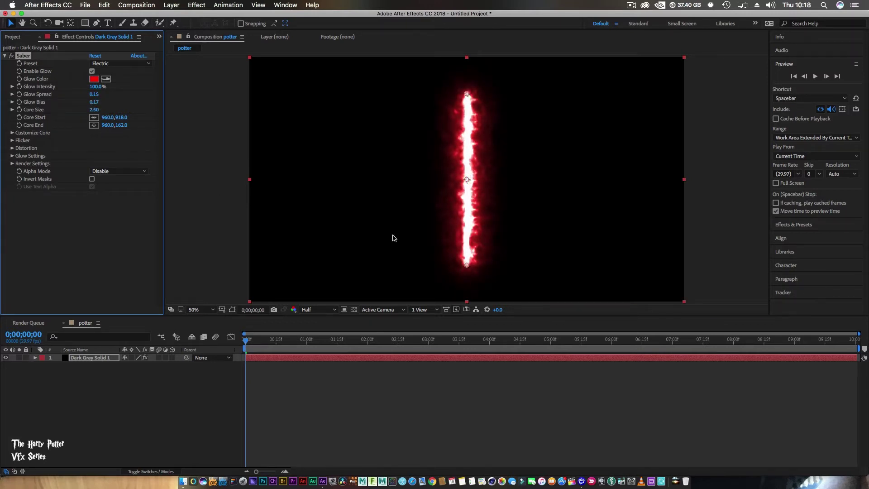
# - Reposition the Saber's core start and end so the beam runs horizontally from near the frame's left edge to its centre
pyautogui.moveTo(466, 266); pyautogui.dragTo(258, 179)
pyautogui.moveTo(467, 95); pyautogui.dragTo(468, 180)
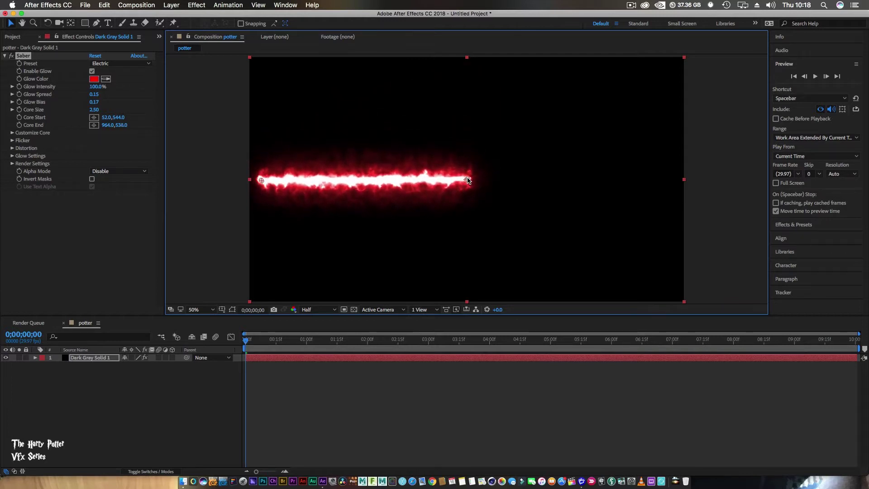
# - Search the effects for "turb" and apply Turbulent Displace to the Saber layer
pyautogui.click(93, 361)
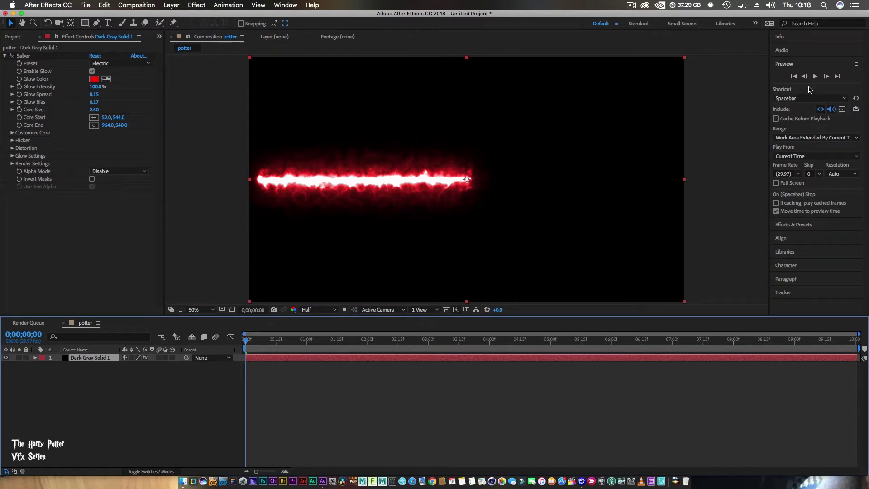
pyautogui.click(805, 225)
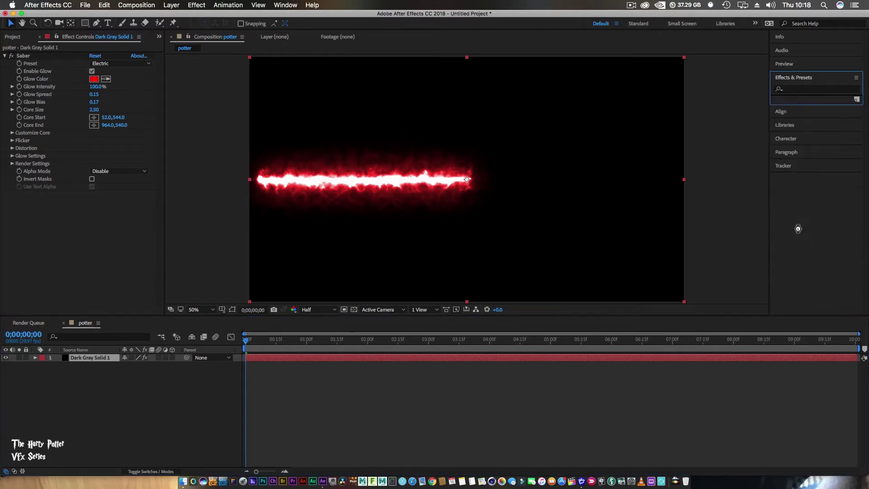
pyautogui.click(802, 90)
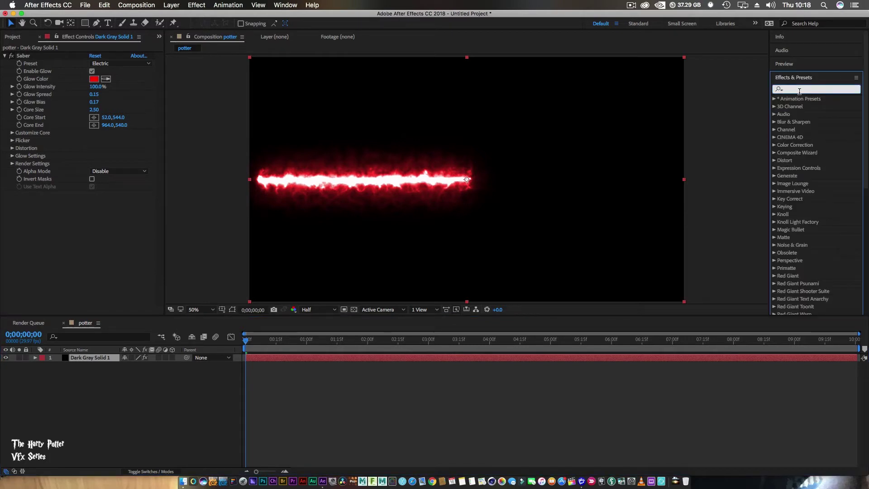
pyautogui.write('turba')
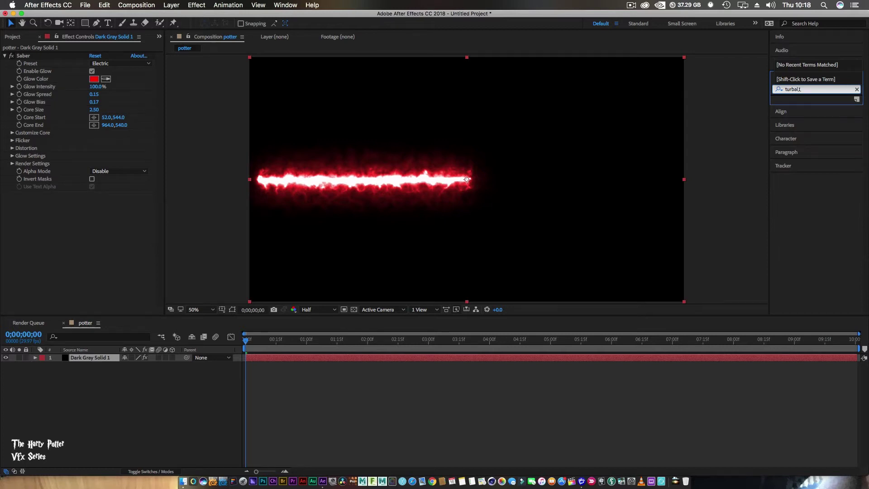
pyautogui.press('BackSpace')
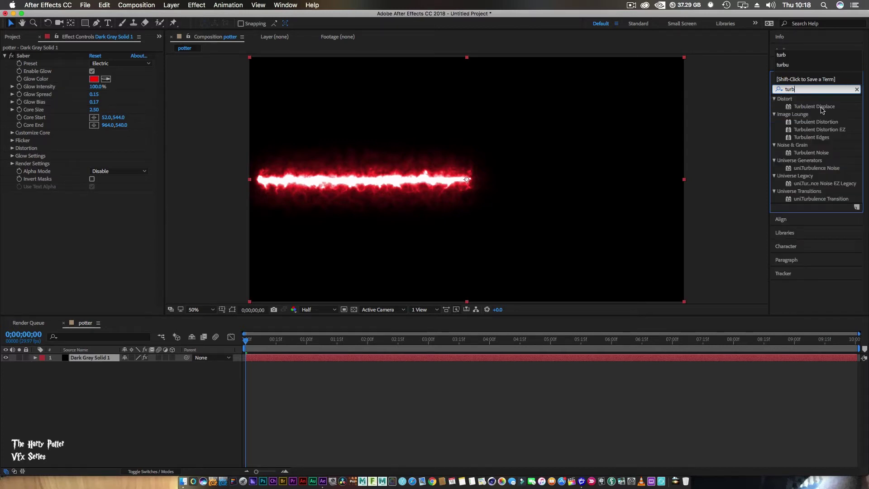
pyautogui.moveTo(818, 109); pyautogui.dragTo(387, 192)
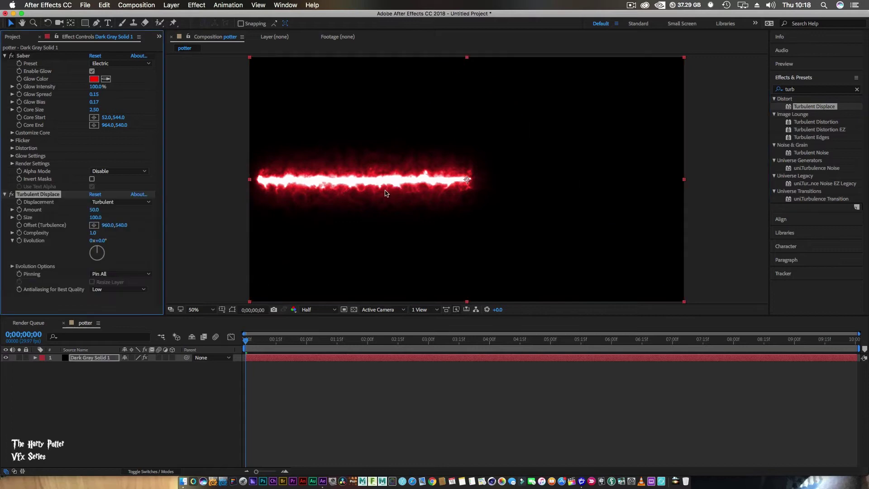
# - Animate the Turbulent Displace Evolution with keyframes, from 0x+0.0° at the start to a different rotation at 0;00;10;00
pyautogui.moveTo(254, 342); pyautogui.dragTo(475, 343)
pyautogui.click(353, 341)
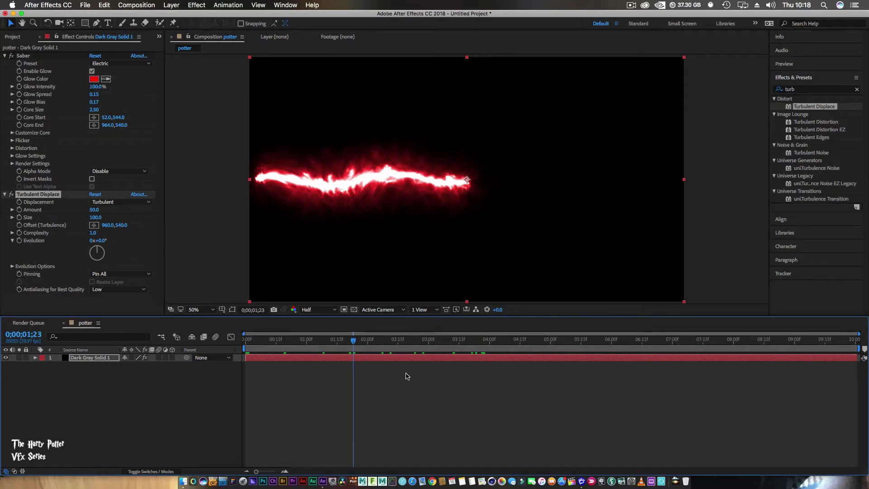
pyautogui.moveTo(354, 343); pyautogui.dragTo(242, 343)
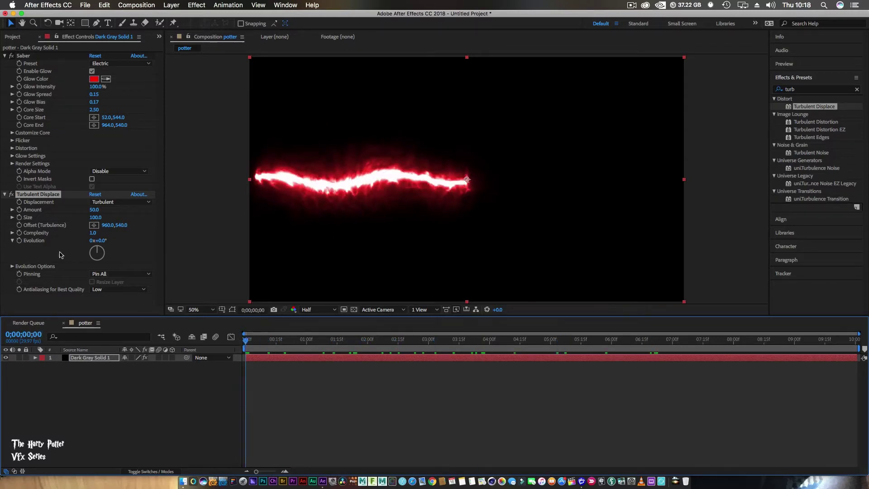
pyautogui.click(13, 241)
pyautogui.click(13, 241)
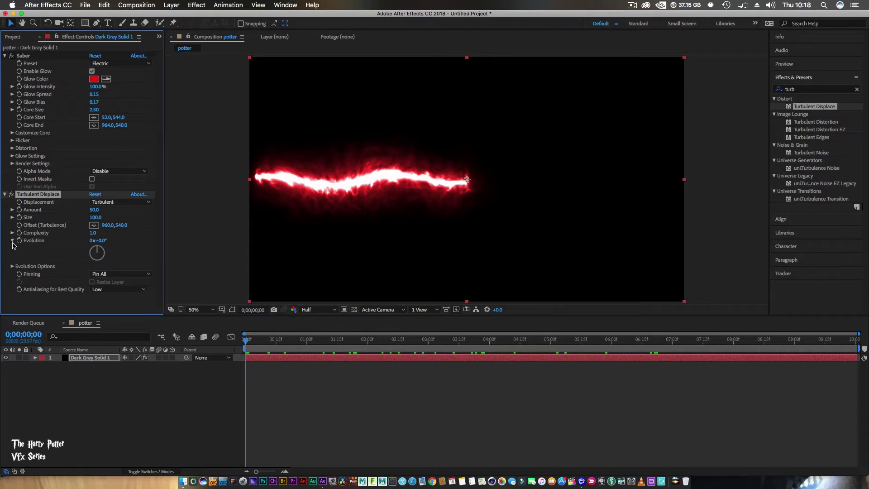
pyautogui.moveTo(248, 341); pyautogui.dragTo(862, 356)
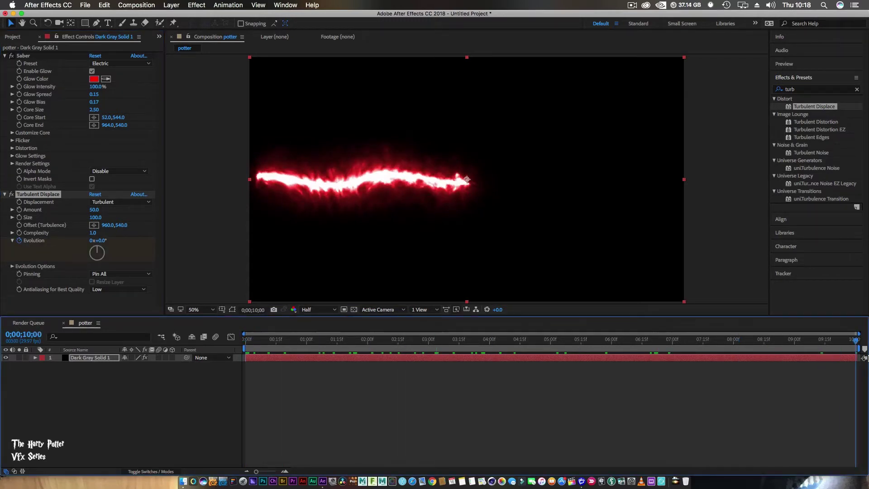
pyautogui.moveTo(96, 253)
pyautogui.mouseDown()
pyautogui.moveTo(101, 261)
pyautogui.moveTo(89, 254)
pyautogui.moveTo(97, 243)
pyautogui.mouseUp()
pyautogui.moveTo(855, 343); pyautogui.dragTo(230, 325)
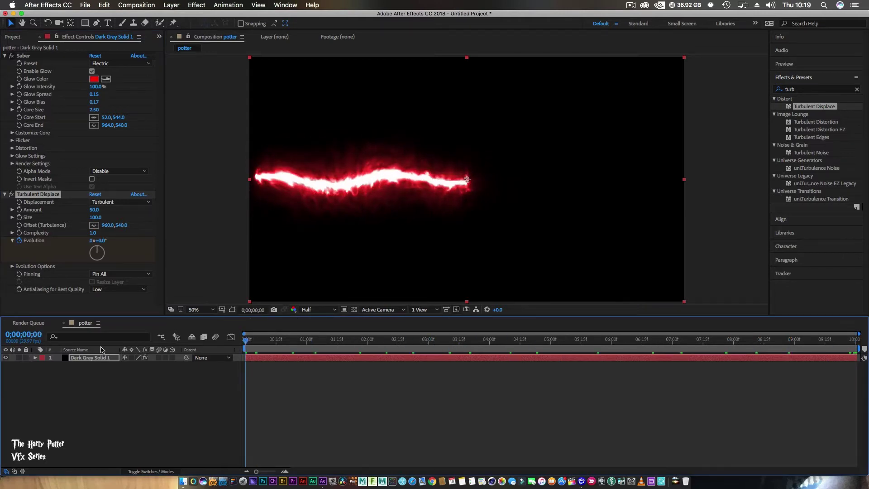
# - Rename the solid layer as "lighning 1"
pyautogui.click(92, 360)
pyautogui.rightClick(92, 360)
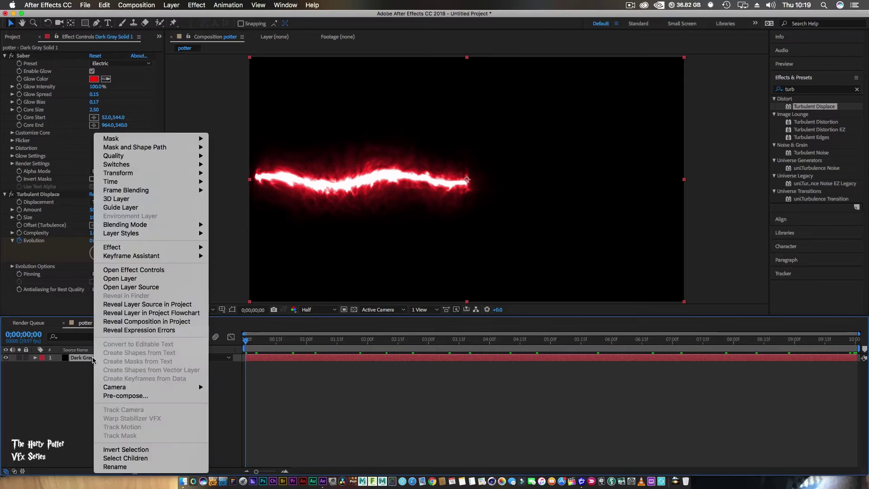
pyautogui.click(114, 468)
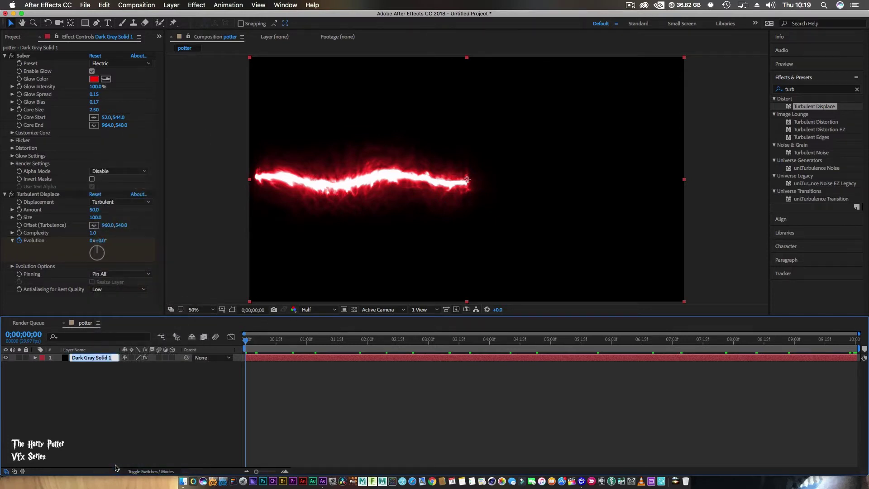
pyautogui.write('lighning')
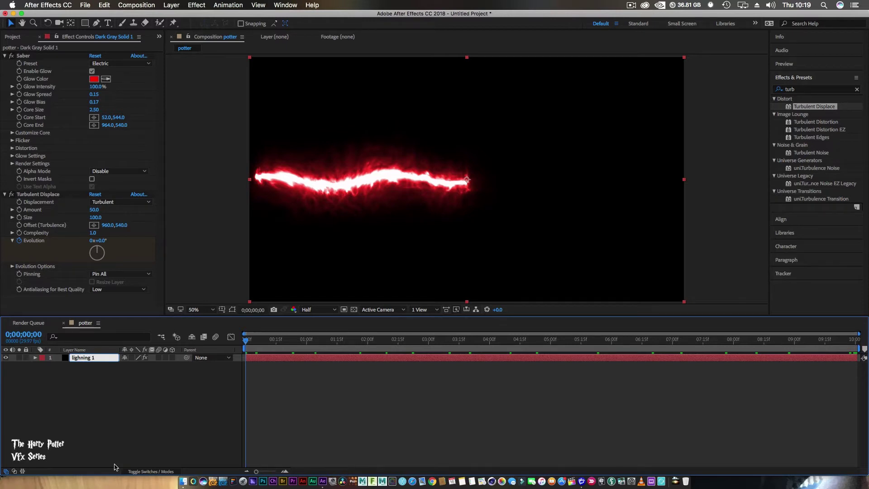
pyautogui.press('Return')
# - Duplicate the lightning layer and move the copy to the right so its beam continues across the frame
pyautogui.press('super+d')
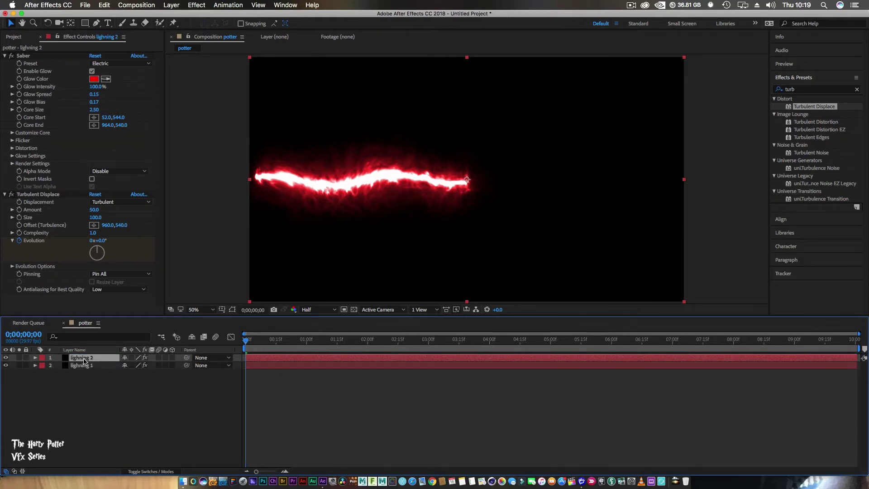
pyautogui.moveTo(344, 179); pyautogui.dragTo(523, 173)
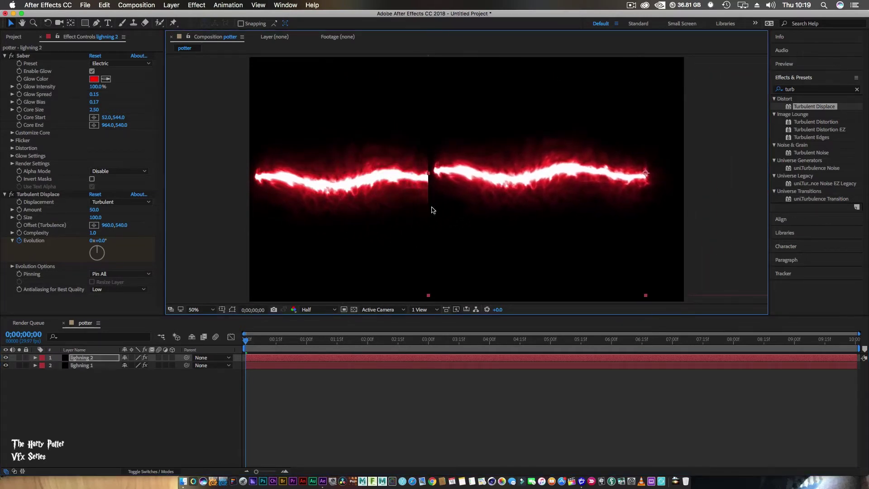
# - Set the blending mode of the lighning 2 layer to Add
pyautogui.click(81, 360)
pyautogui.rightClick(81, 360)
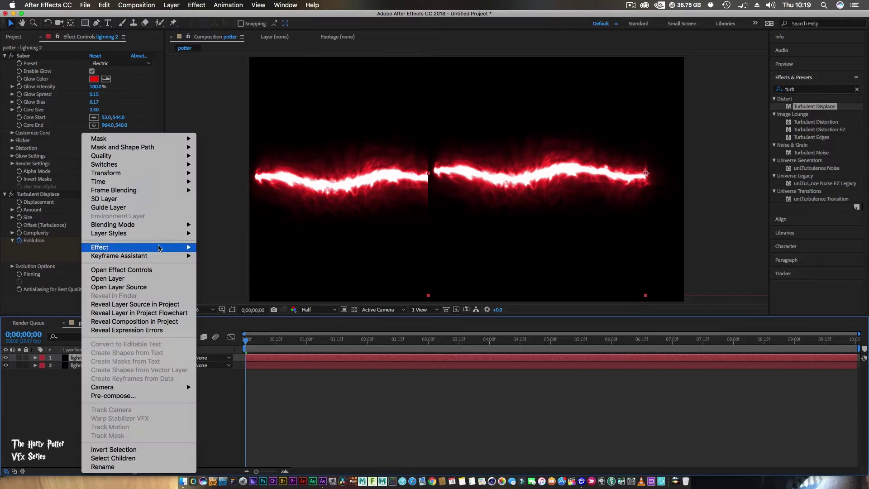
pyautogui.moveTo(168, 224)
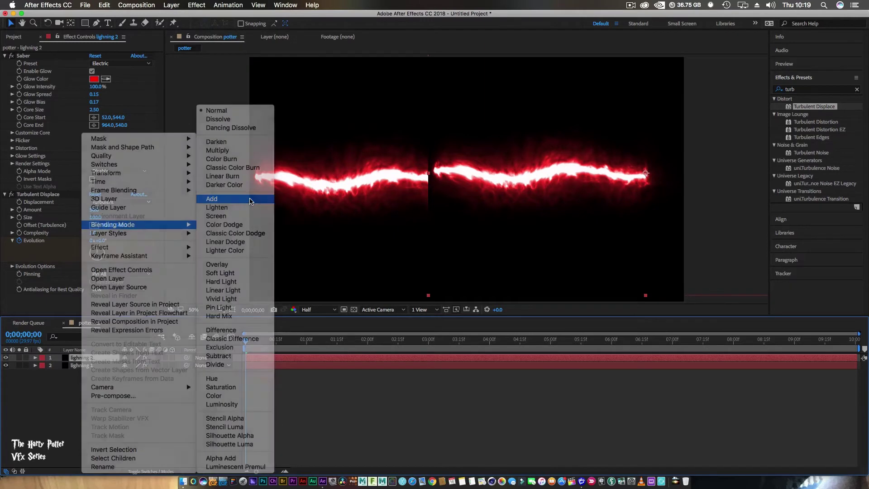
pyautogui.click(250, 200)
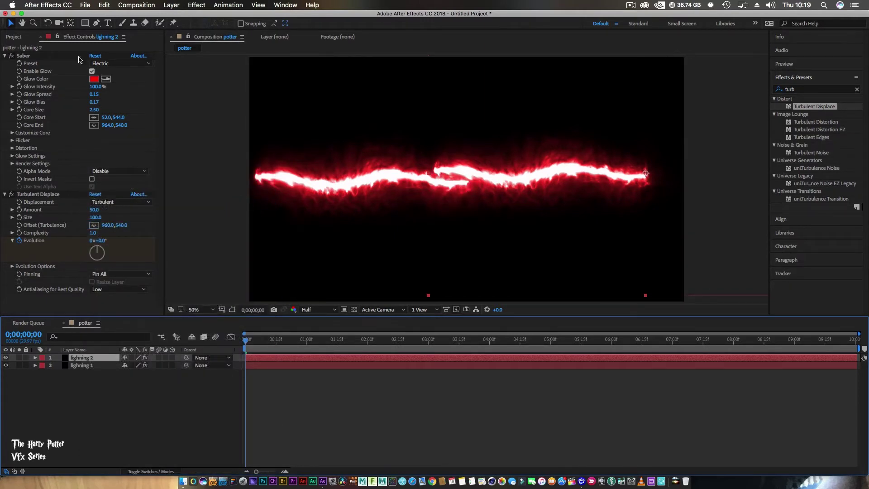
# - Rotate the lighning 2 layer by about half a turn and move it so its beam meets the first beam mid-frame
pyautogui.click(48, 23)
pyautogui.moveTo(658, 158); pyautogui.dragTo(637, 194)
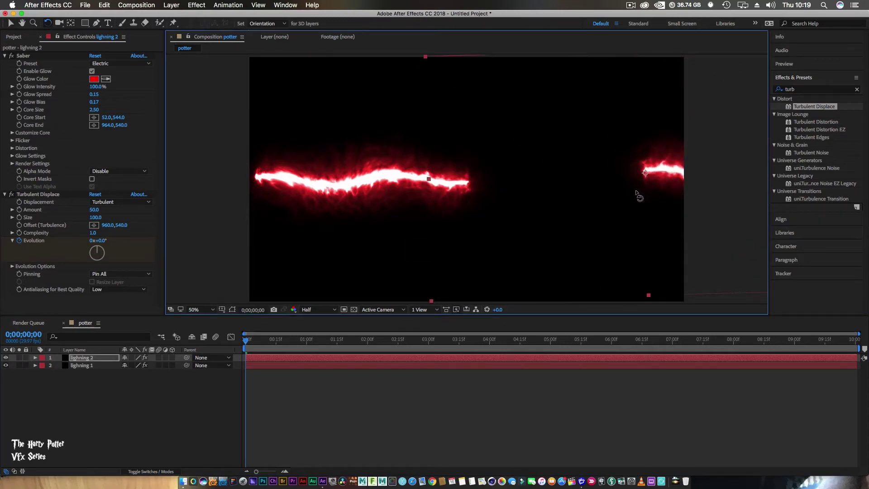
pyautogui.click(11, 23)
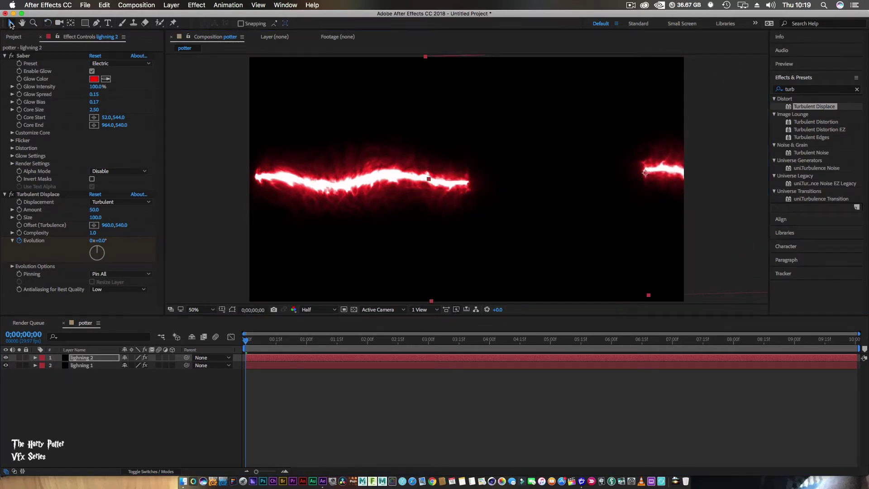
pyautogui.moveTo(665, 173); pyautogui.dragTo(487, 186)
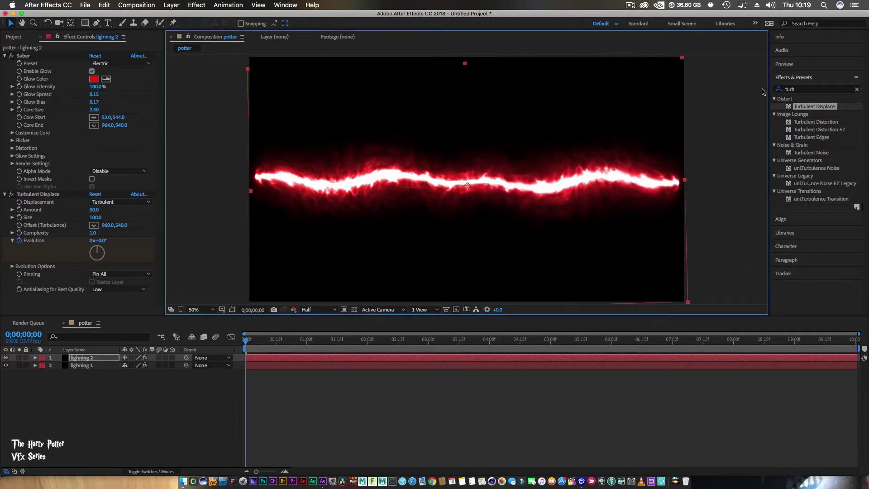
# - Preview the two-beam animation and return the playhead to the start of the composition
pyautogui.click(800, 65)
pyautogui.click(816, 76)
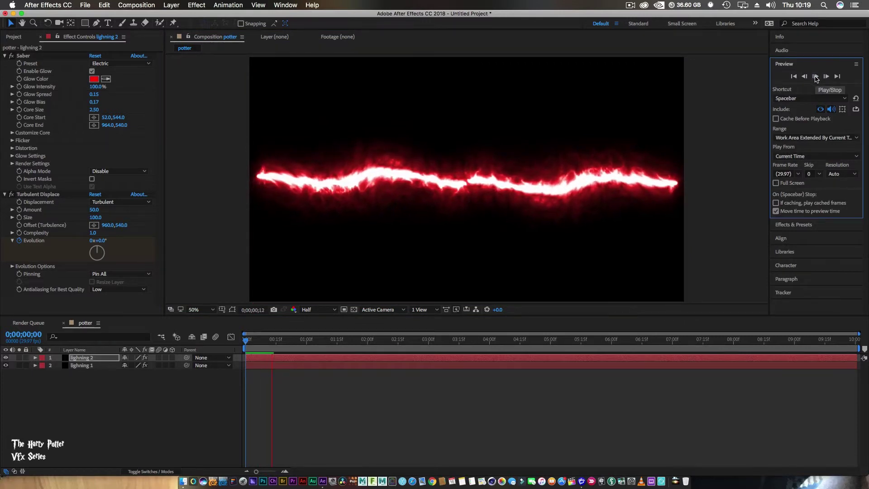
pyautogui.click(816, 76)
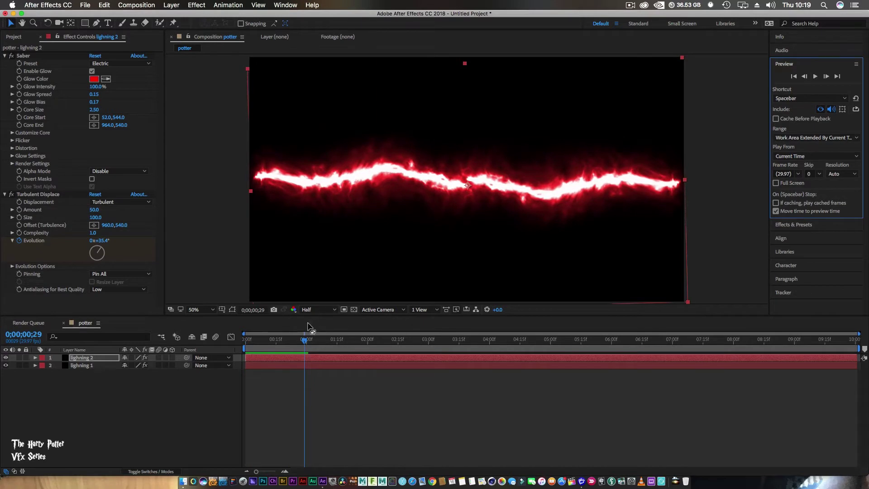
pyautogui.moveTo(304, 343); pyautogui.dragTo(245, 344)
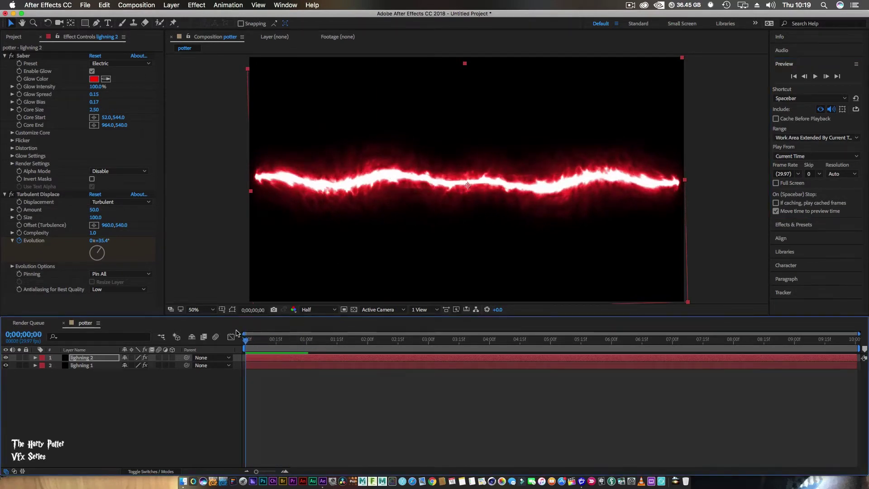
# - Adjust the Turbulent Displace Evolution of lighning 2 at 0;00;02;26, then scrub back to the start
pyautogui.click(77, 359)
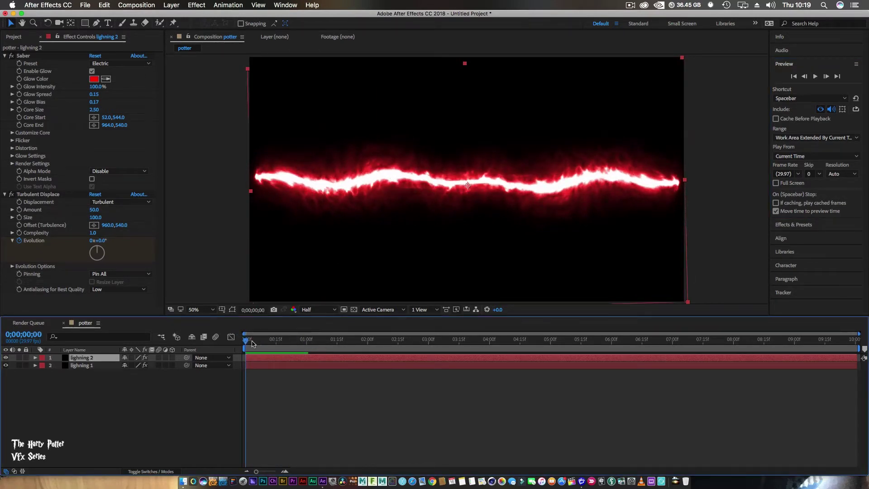
pyautogui.moveTo(246, 345); pyautogui.dragTo(421, 343)
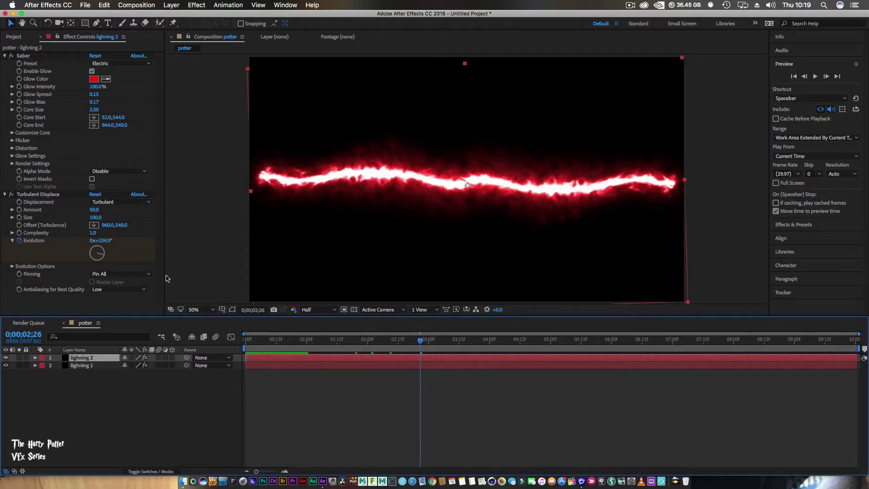
pyautogui.moveTo(103, 257)
pyautogui.mouseDown()
pyautogui.moveTo(90, 253)
pyautogui.moveTo(95, 245)
pyautogui.moveTo(108, 244)
pyautogui.moveTo(105, 263)
pyautogui.mouseUp()
pyautogui.moveTo(421, 345); pyautogui.dragTo(185, 328)
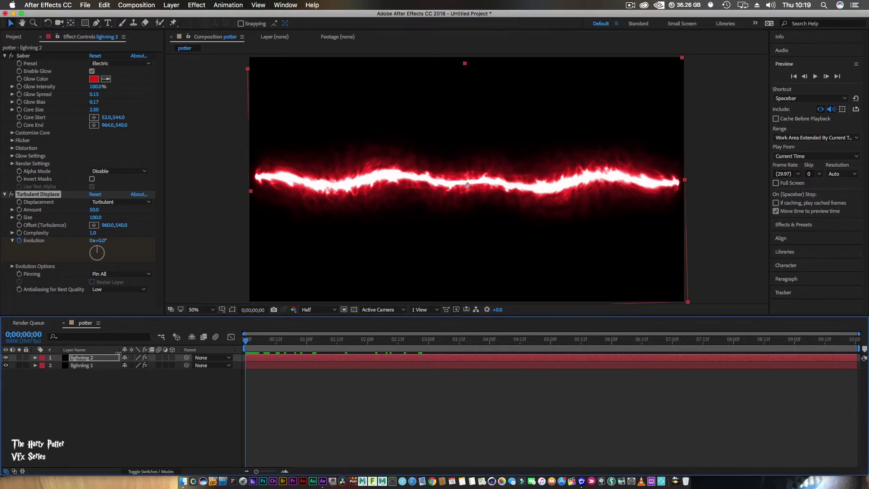
# - Change the Saber glow color of lighning 2 to green 01FF1C and scrub the timeline back to the start
pyautogui.click(88, 359)
pyautogui.click(93, 80)
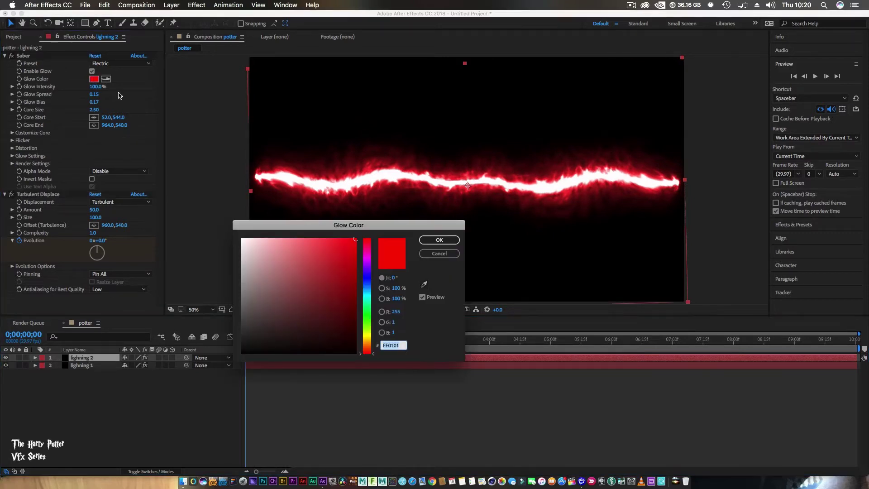
pyautogui.click(367, 313)
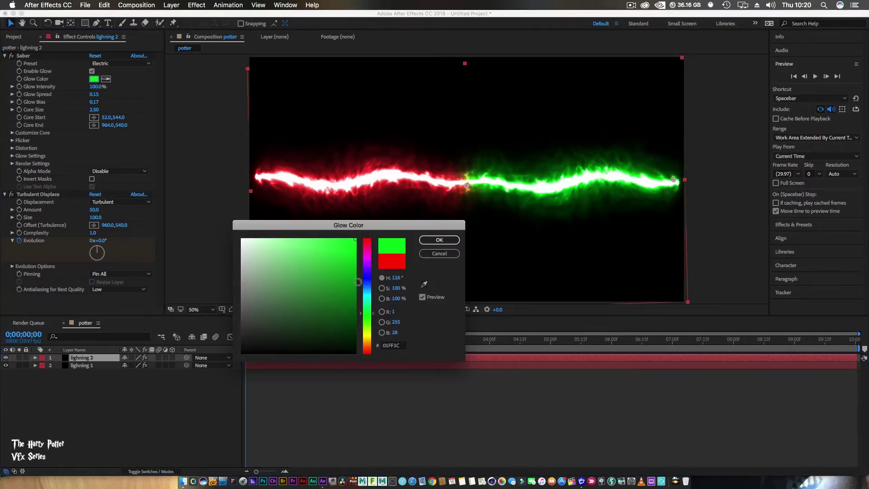
pyautogui.click(430, 243)
pyautogui.moveTo(246, 345)
pyautogui.mouseDown()
pyautogui.moveTo(595, 369)
pyautogui.moveTo(689, 365)
pyautogui.moveTo(222, 349)
pyautogui.moveTo(723, 364)
pyautogui.moveTo(231, 341)
pyautogui.mouseUp()
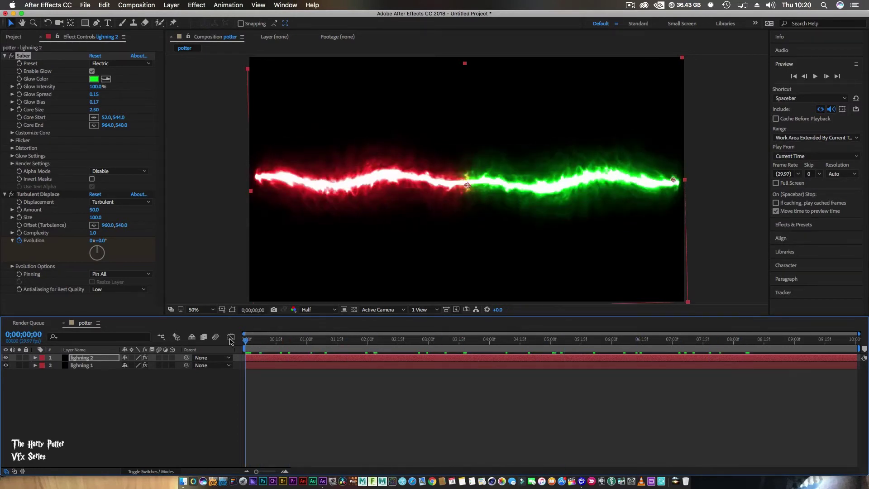
# - Pre-compose the lighning 1 and lighning 2 layers into a new composition named "lightning comp"
pyautogui.click(62, 390)
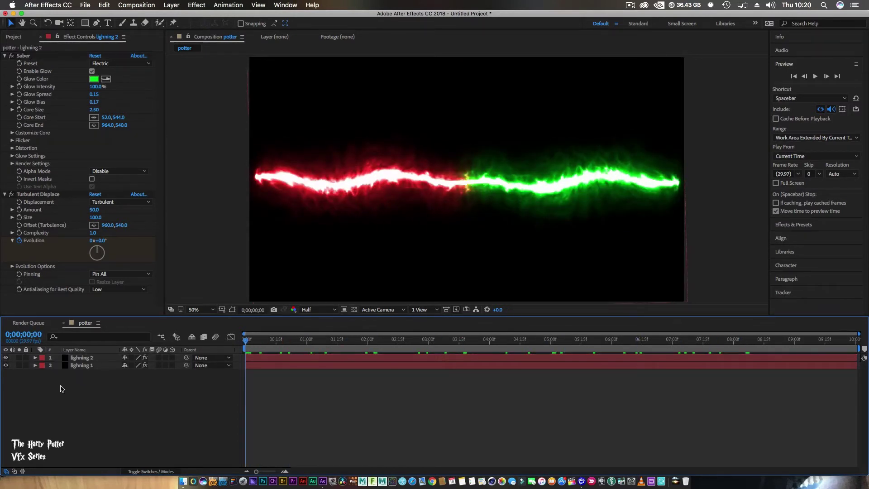
pyautogui.click(82, 367)
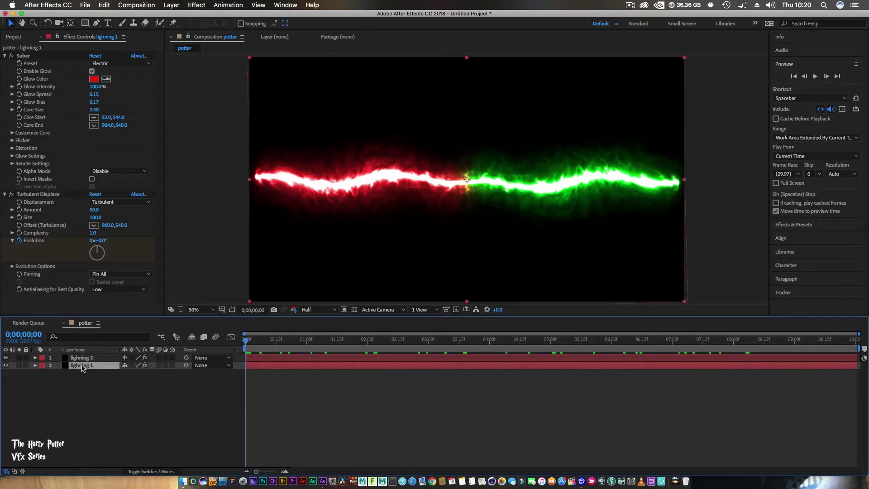
pyautogui.click(86, 358)
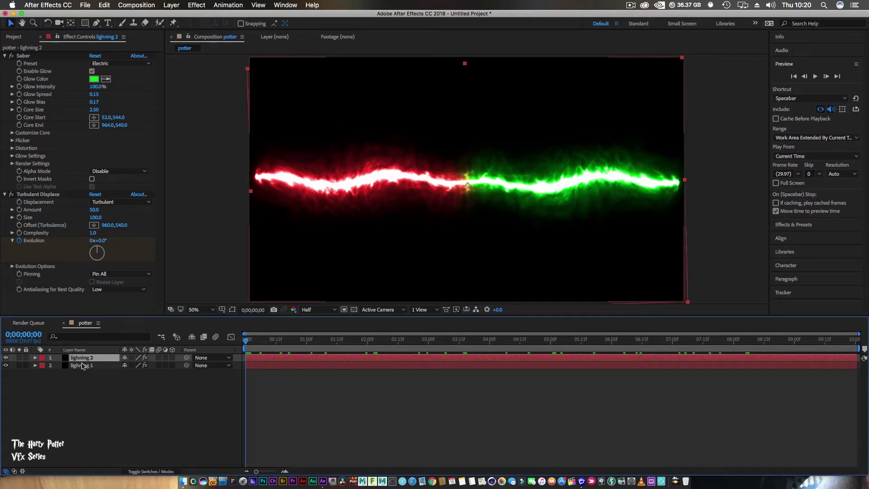
pyautogui.keyDown('shift'); pyautogui.click(82, 366); pyautogui.keyUp('shift')
pyautogui.click(171, 5)
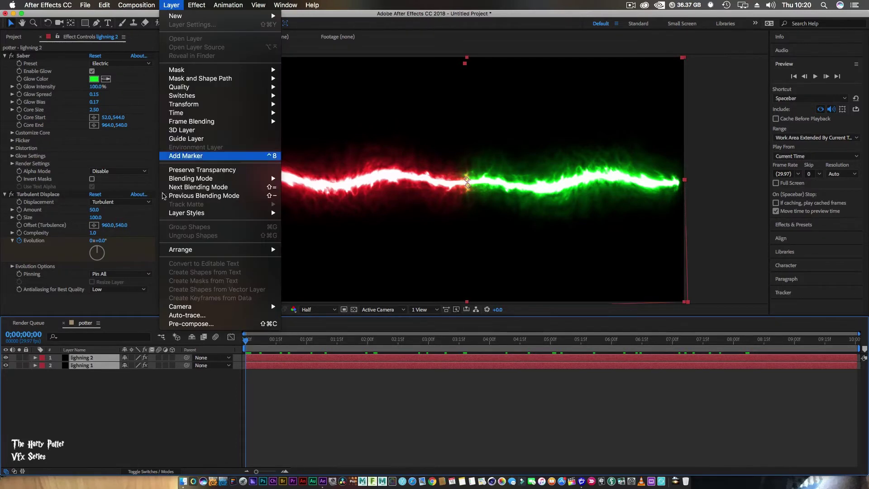
pyautogui.click(192, 324)
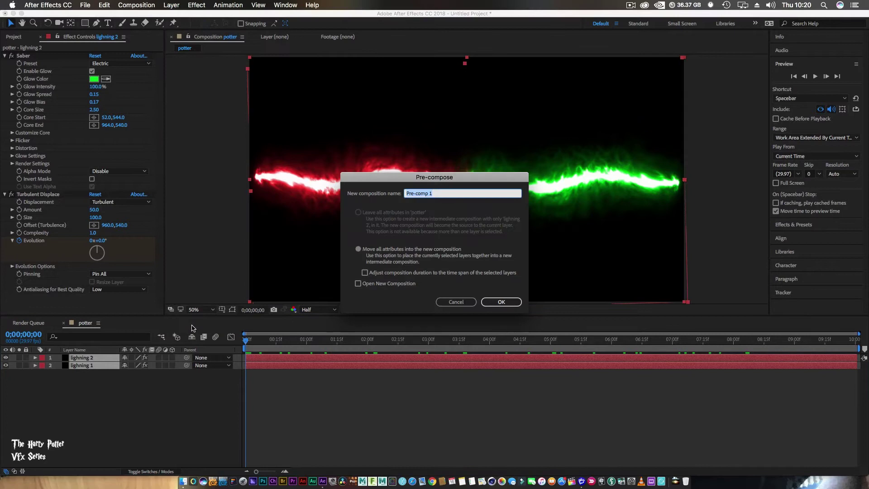
pyautogui.press('BackSpace')
pyautogui.write('lightning comp')
pyautogui.press('Return')
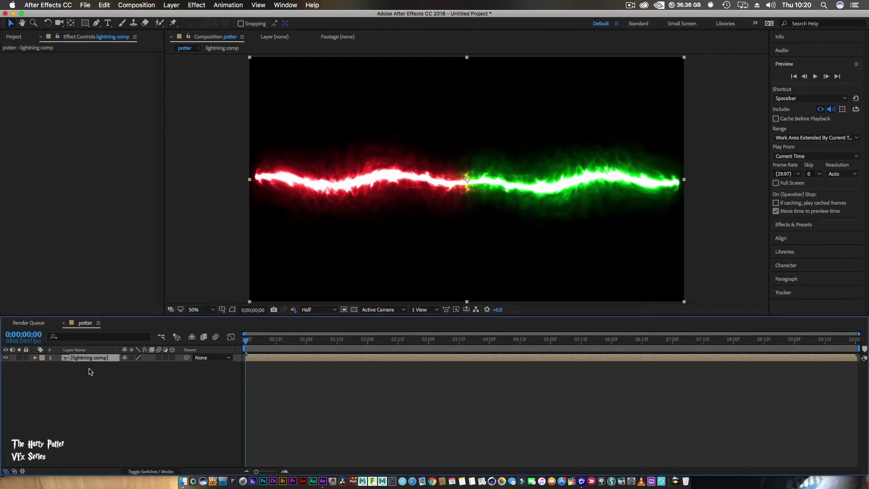
# - Search the effects for "heat" and apply Heat Distortion to the lightning comp layer
pyautogui.click(797, 225)
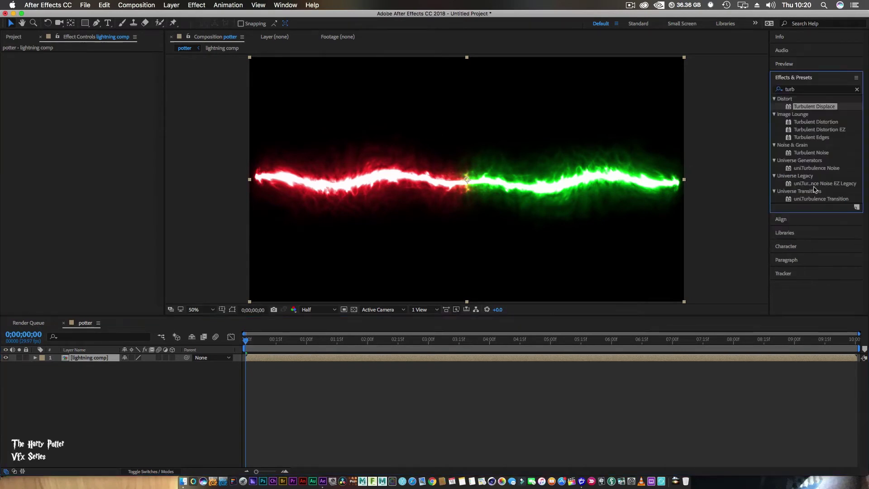
pyautogui.click(797, 90)
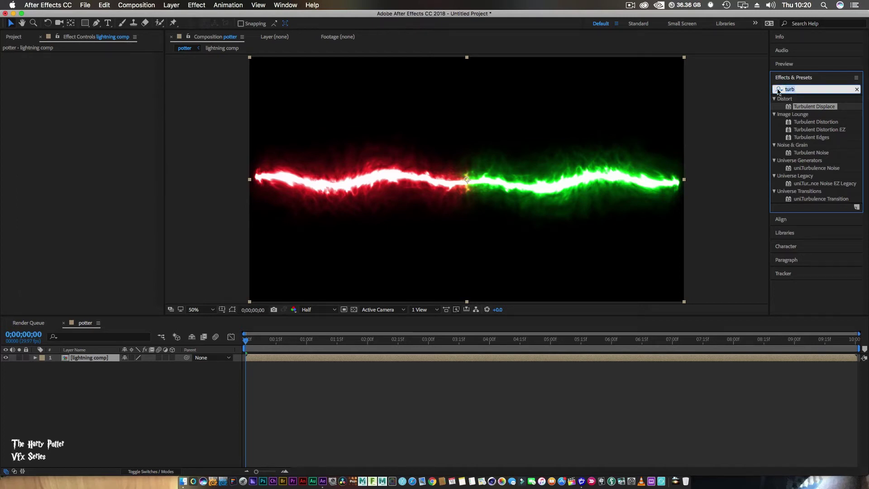
pyautogui.write('heat')
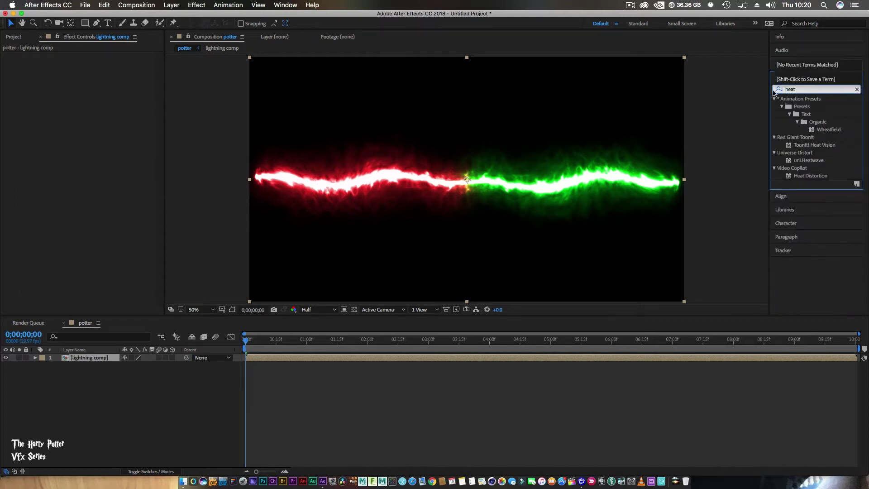
pyautogui.moveTo(800, 176); pyautogui.dragTo(500, 180)
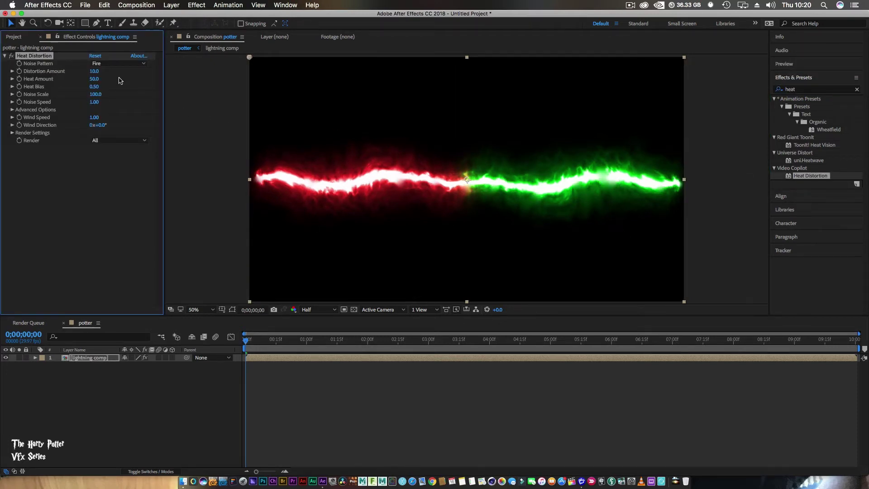
# - Set the Heat Distortion's Distortion Amount to 32 and preview the animation
pyautogui.moveTo(93, 71); pyautogui.dragTo(104, 73)
pyautogui.click(794, 77)
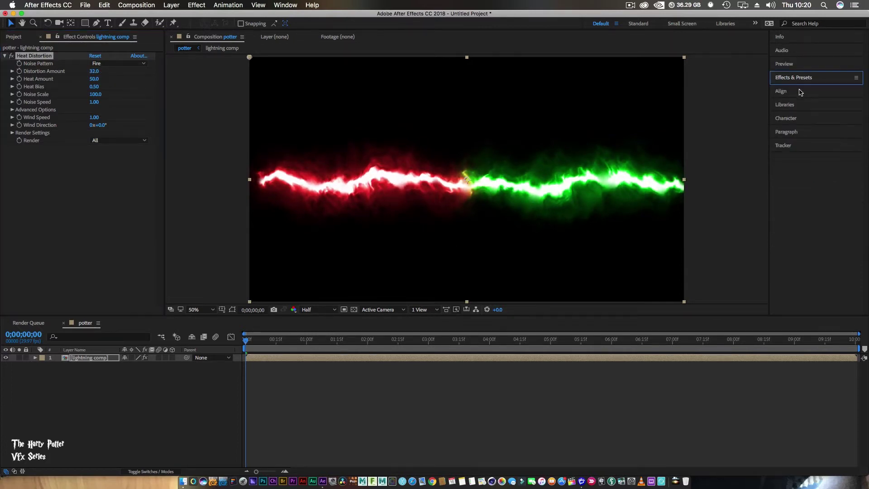
pyautogui.click(788, 65)
pyautogui.click(816, 76)
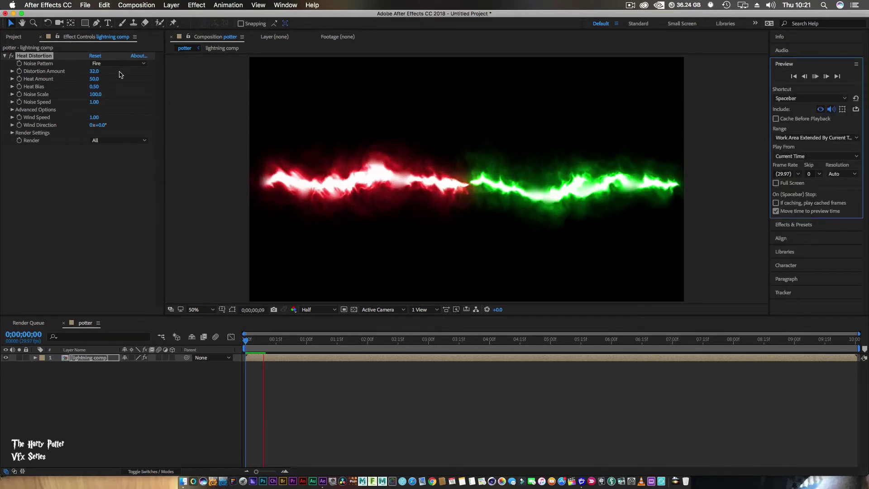
# - Set the Distortion Amount to 21 during playback, then stop the preview and return to the start
pyautogui.moveTo(95, 72); pyautogui.dragTo(91, 73)
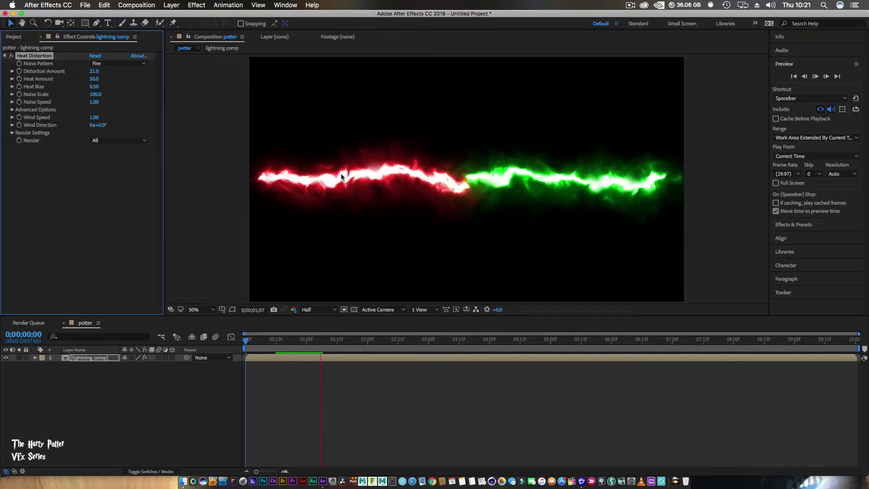
pyautogui.click(815, 77)
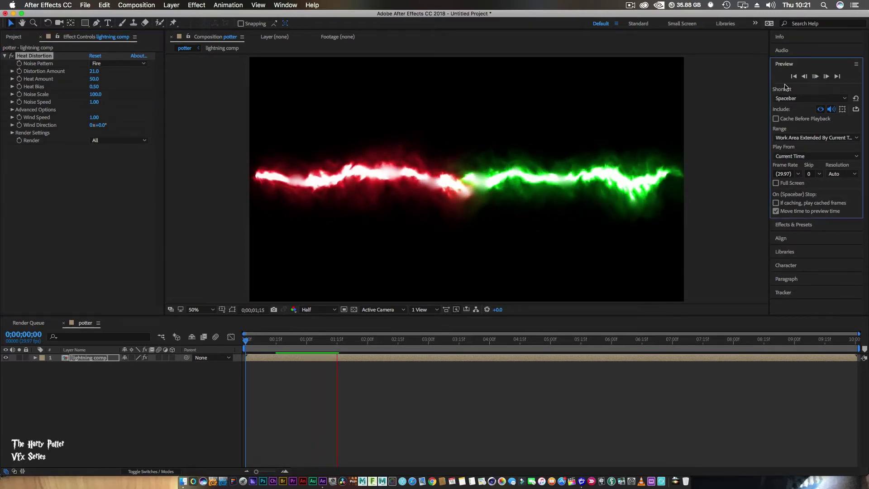
pyautogui.moveTo(338, 342); pyautogui.dragTo(232, 338)
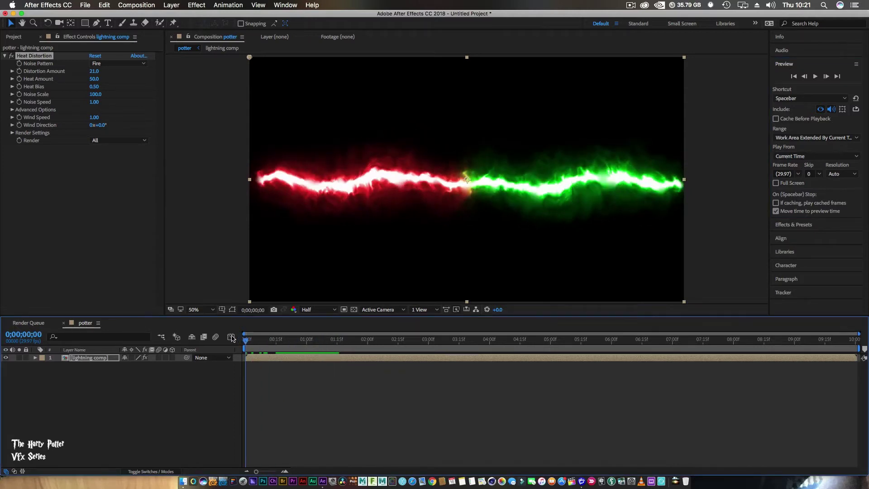
# - Create a 1920 x 1080 px solid in near-white FFF9F9 above the lightning comp and hide its layer
pyautogui.click(99, 410)
pyautogui.rightClick(99, 409)
pyautogui.moveTo(190, 377)
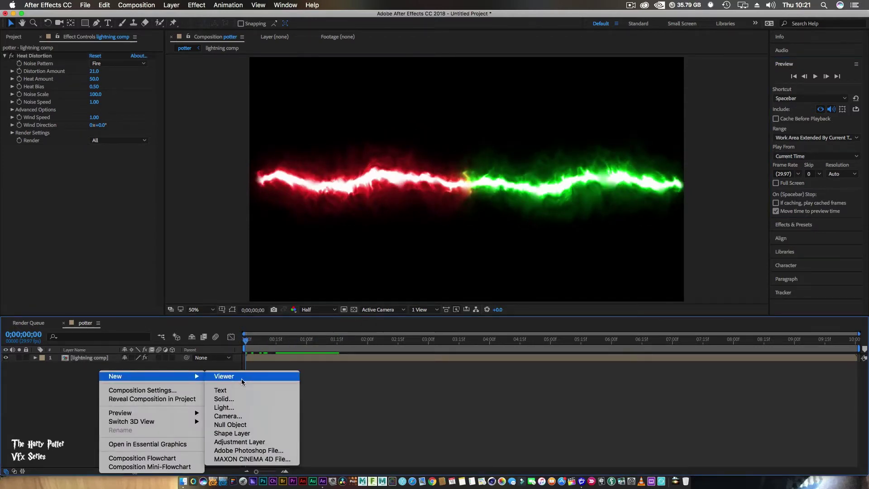
pyautogui.click(233, 398)
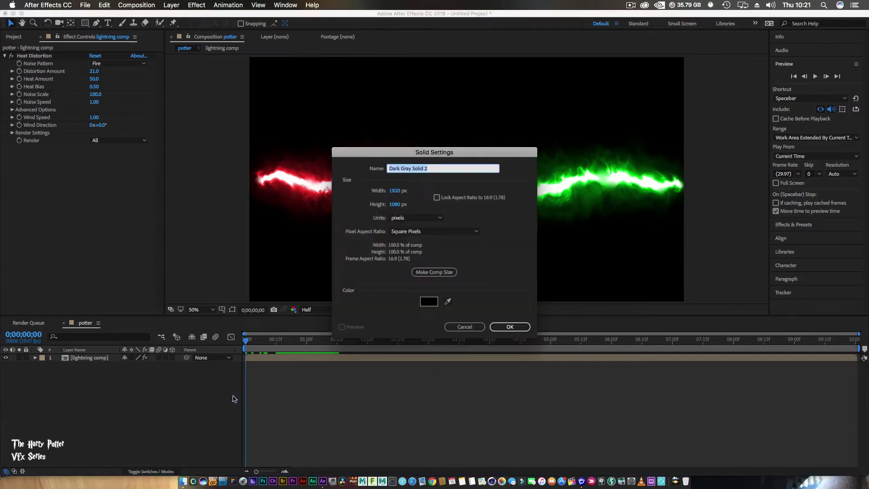
pyautogui.click(431, 302)
pyautogui.moveTo(240, 276); pyautogui.dragTo(244, 239)
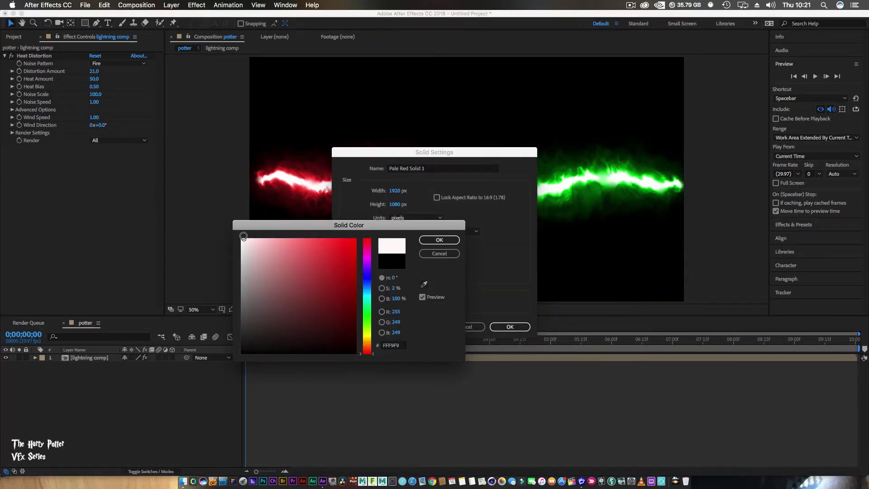
pyautogui.click(452, 238)
pyautogui.click(512, 327)
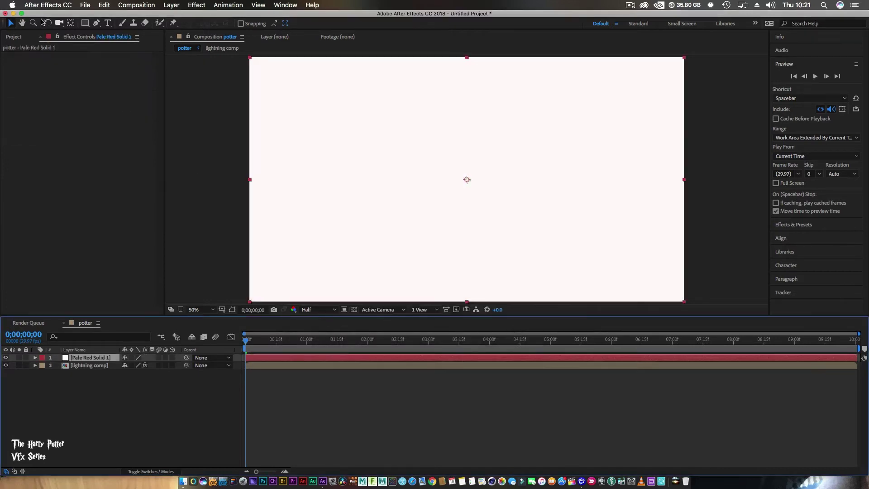
pyautogui.click(6, 358)
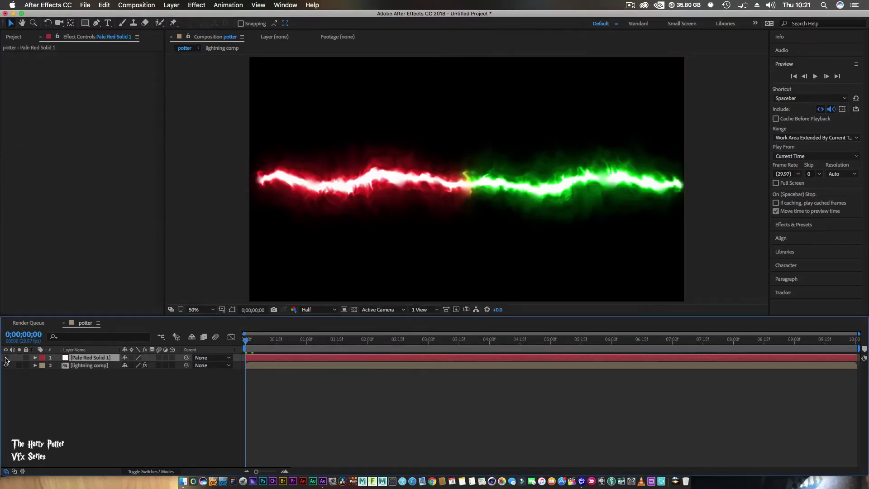
# - Draw a circular mask on the pale solid around the point where the beams meet and make the layer visible
pyautogui.moveTo(86, 23); pyautogui.dragTo(107, 44)
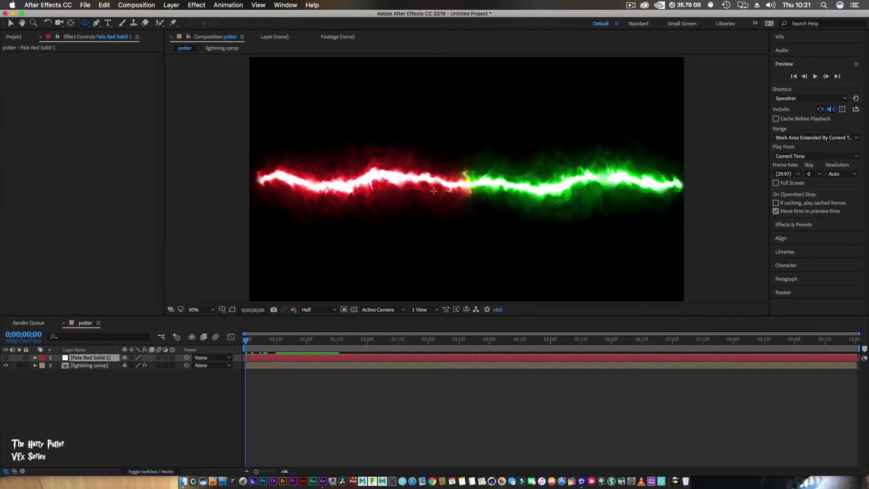
pyautogui.moveTo(430, 146); pyautogui.dragTo(507, 226)
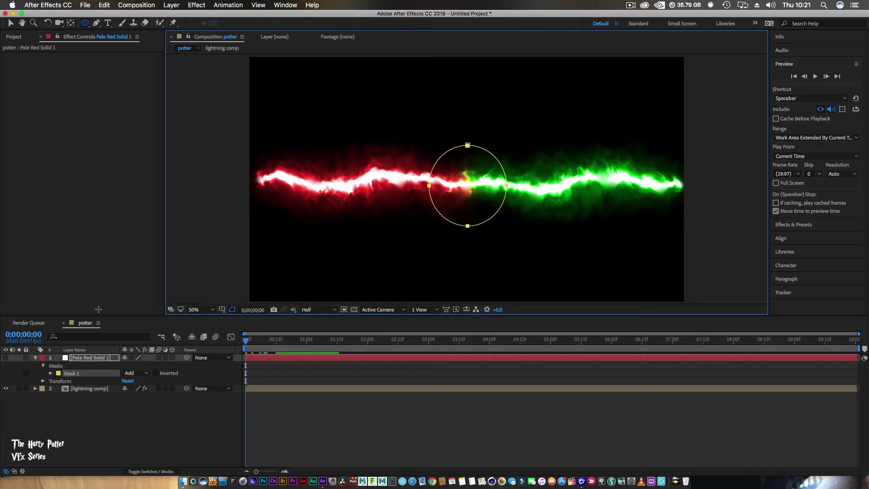
pyautogui.click(5, 357)
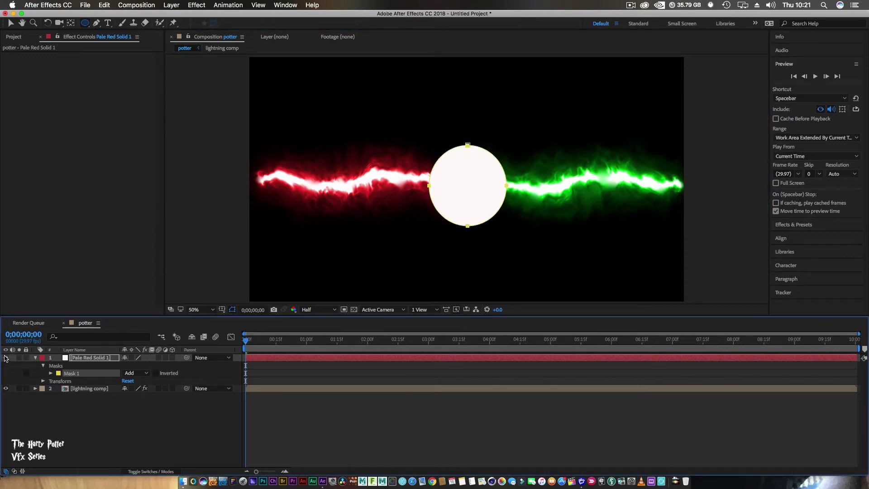
# - Set the circular mask's feather to 119 pixels and hide the mask outlines in the composition view
pyautogui.press('f')
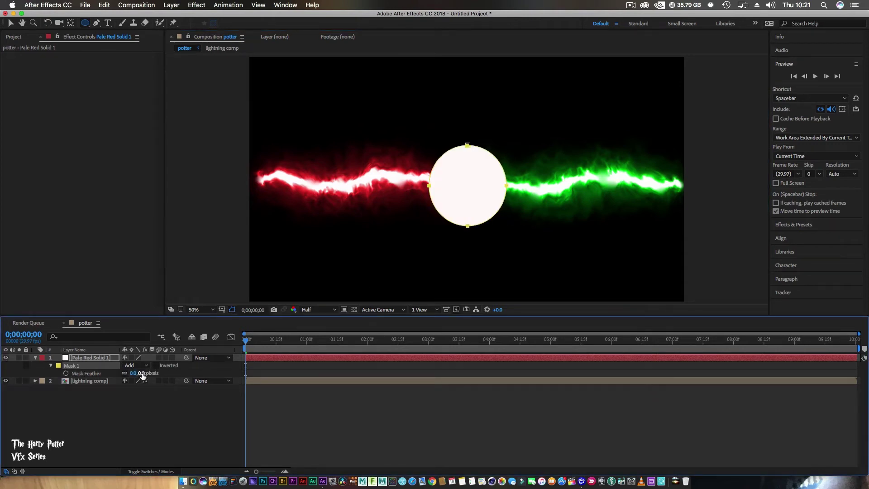
pyautogui.moveTo(140, 375); pyautogui.dragTo(192, 373)
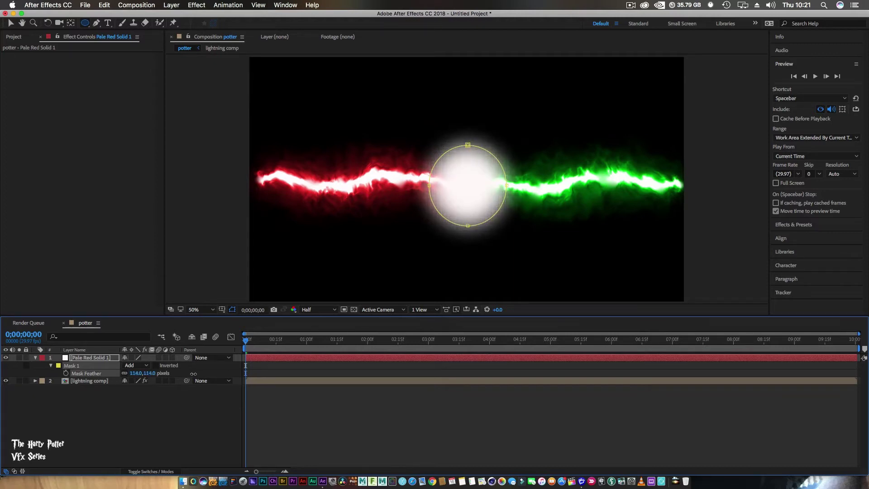
pyautogui.click(232, 311)
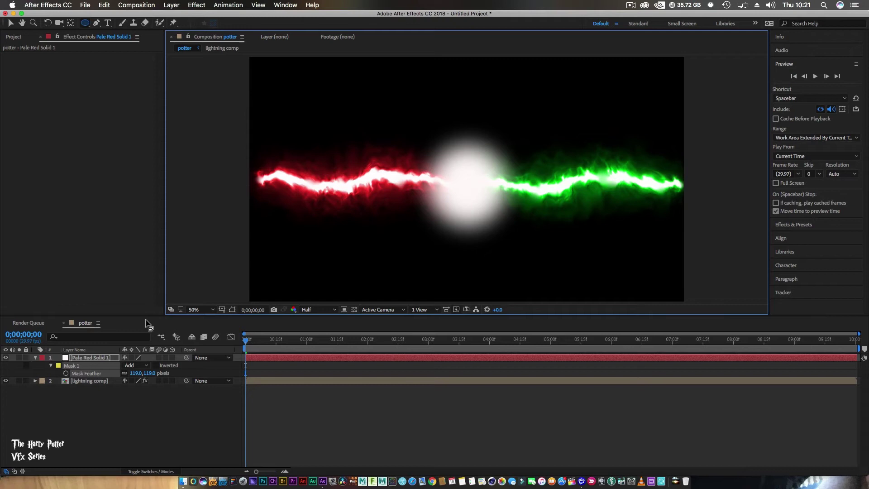
# - Duplicate the masked pale solid and rename the upper copy "flare 2"
pyautogui.click(91, 359)
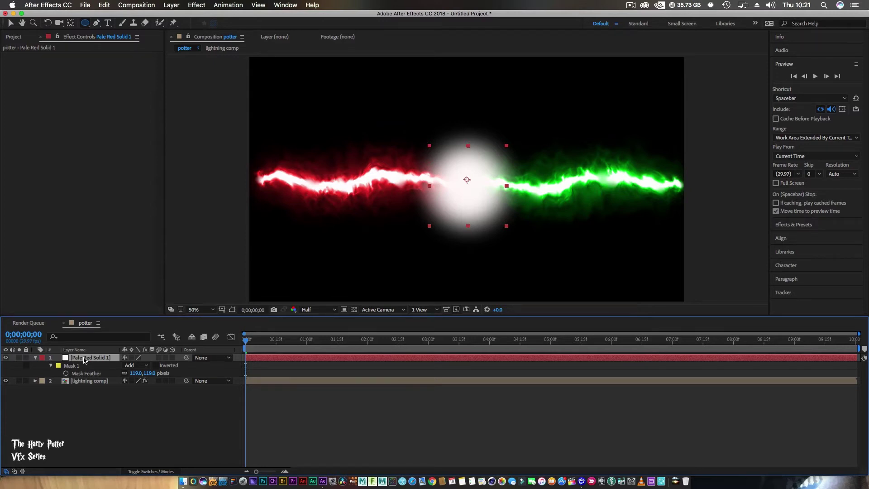
pyautogui.hotkey('ctrl', 'd')
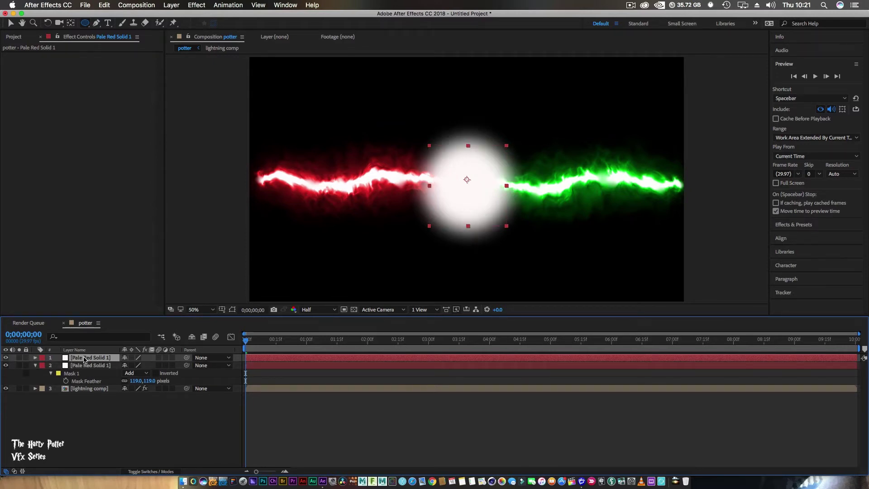
pyautogui.rightClick(85, 360)
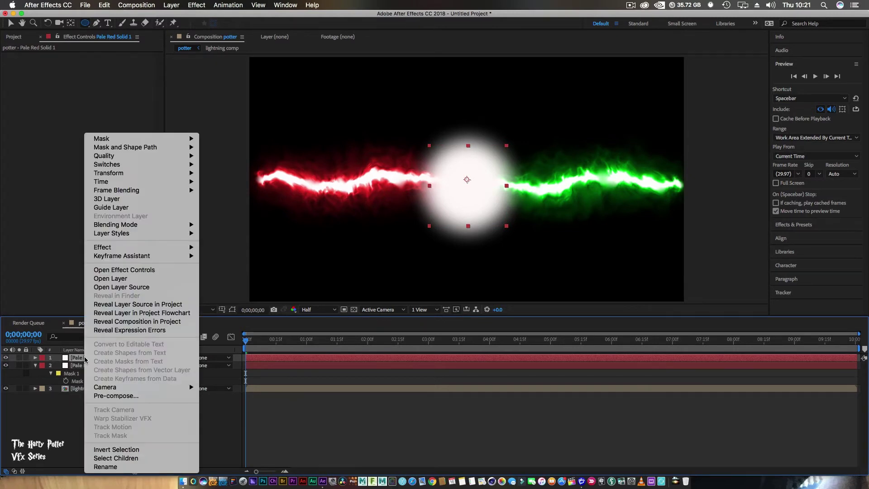
pyautogui.click(109, 467)
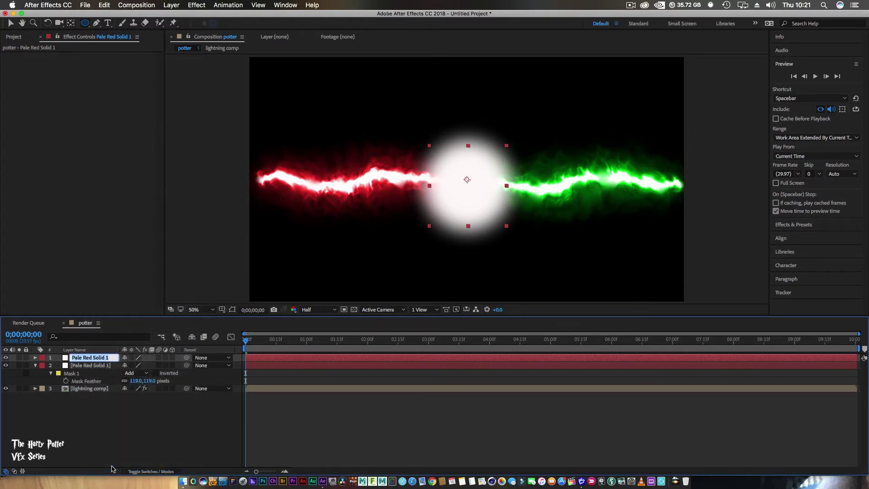
pyautogui.write('flare 2')
pyautogui.press('Return')
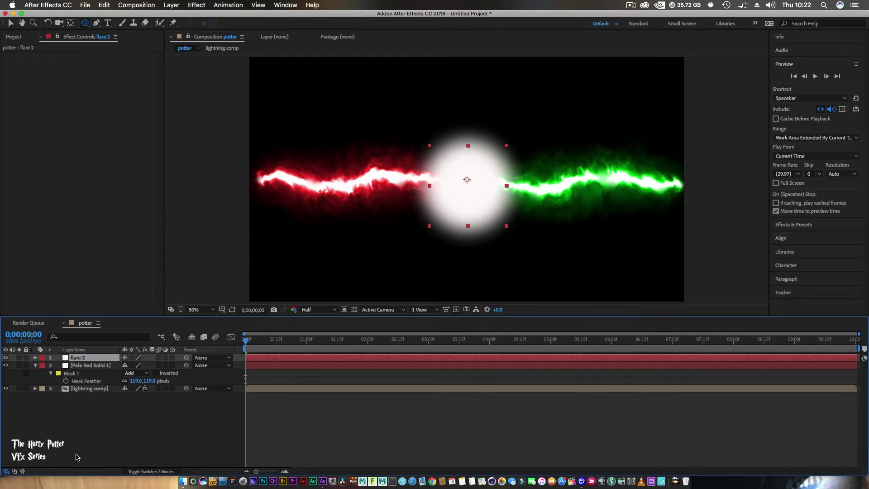
# - Draw a closed four-point Pen mask on flare 2, covering the half of the glow facing the green beam
pyautogui.click(97, 23)
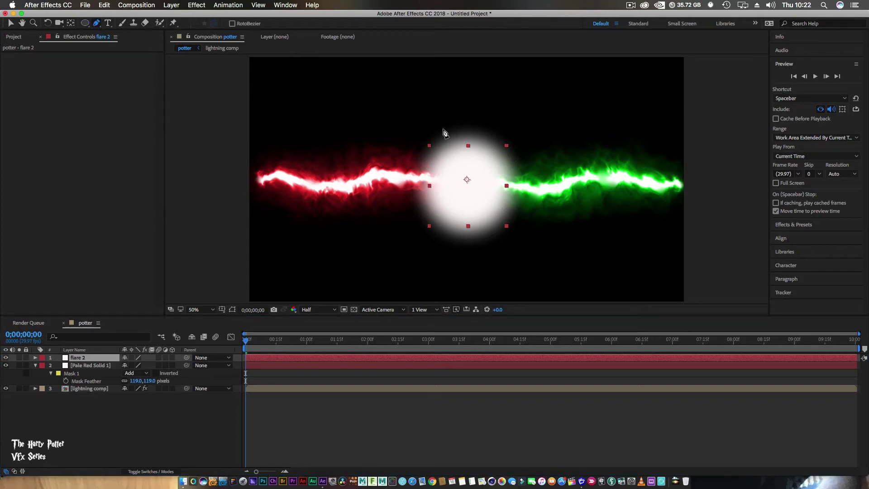
pyautogui.click(470, 122)
pyautogui.click(471, 241)
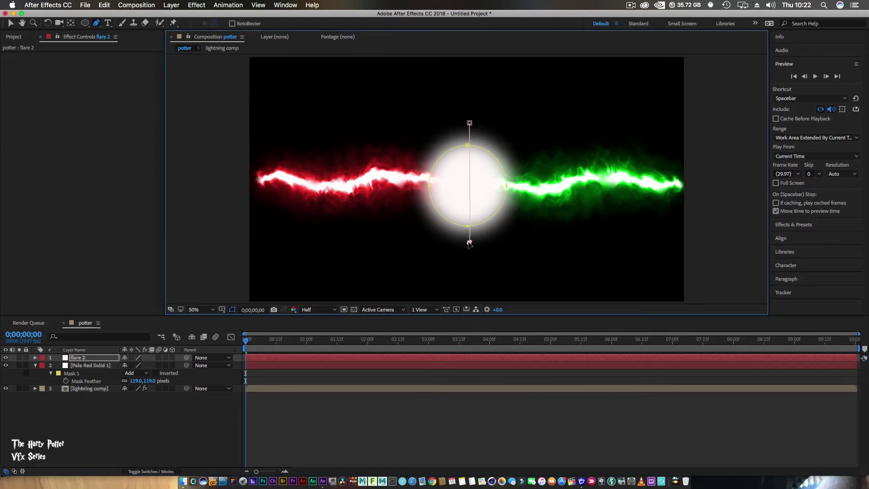
pyautogui.moveTo(470, 241); pyautogui.dragTo(509, 243)
pyautogui.click(513, 119)
pyautogui.click(470, 123)
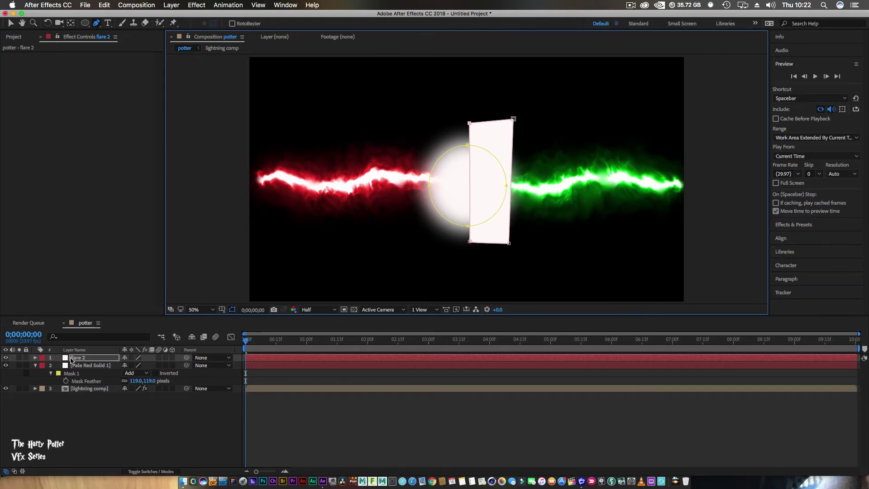
# - Set flare 2's mask feathers to 165 pixels for Mask 1 and 101 pixels for Mask 2, pulling Mask 2's upper-right corner inward
pyautogui.click(73, 358)
pyautogui.press('f')
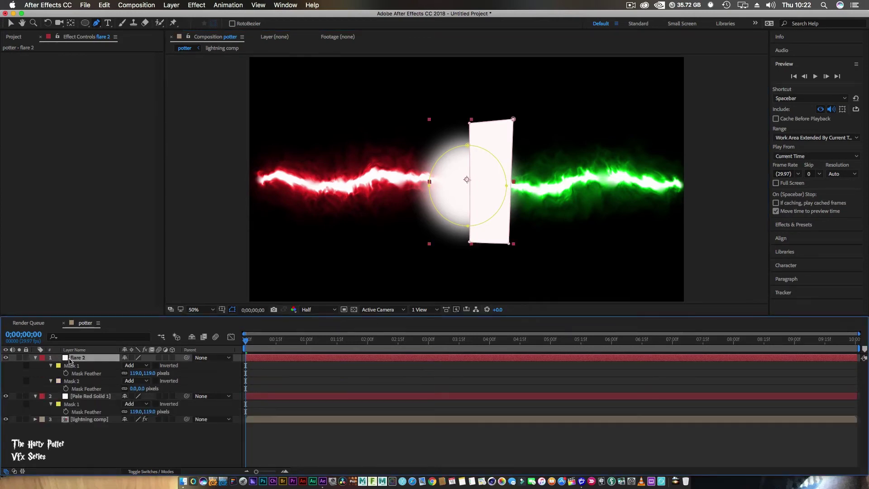
pyautogui.moveTo(136, 374); pyautogui.dragTo(174, 375)
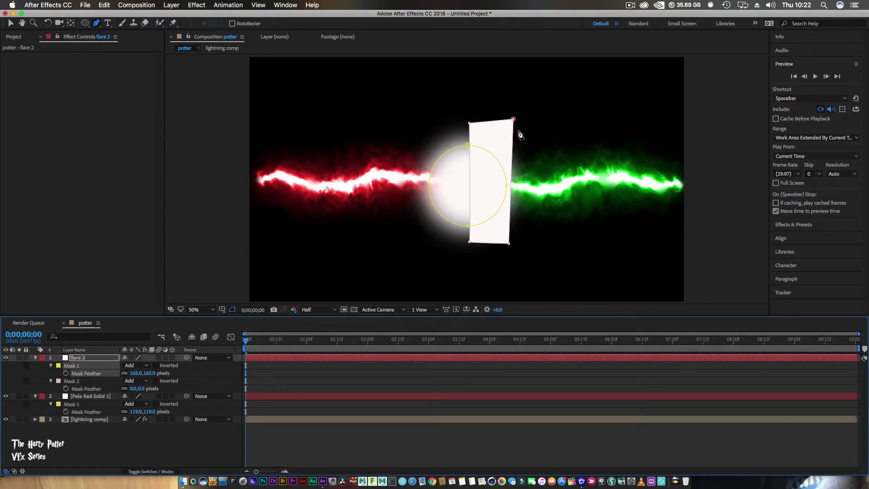
pyautogui.click(11, 23)
pyautogui.moveTo(514, 120); pyautogui.dragTo(498, 142)
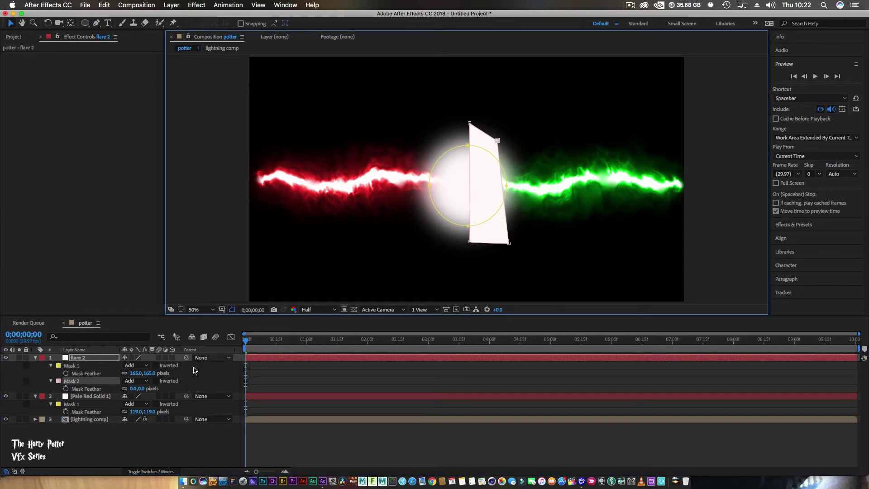
pyautogui.moveTo(136, 389); pyautogui.dragTo(194, 395)
# - Reshape flare 2's Mask 2 by moving its four corners to fit the glow's green-beam side more closely
pyautogui.moveTo(470, 243); pyautogui.dragTo(475, 222)
pyautogui.moveTo(509, 244); pyautogui.dragTo(513, 216)
pyautogui.moveTo(497, 142); pyautogui.dragTo(511, 148)
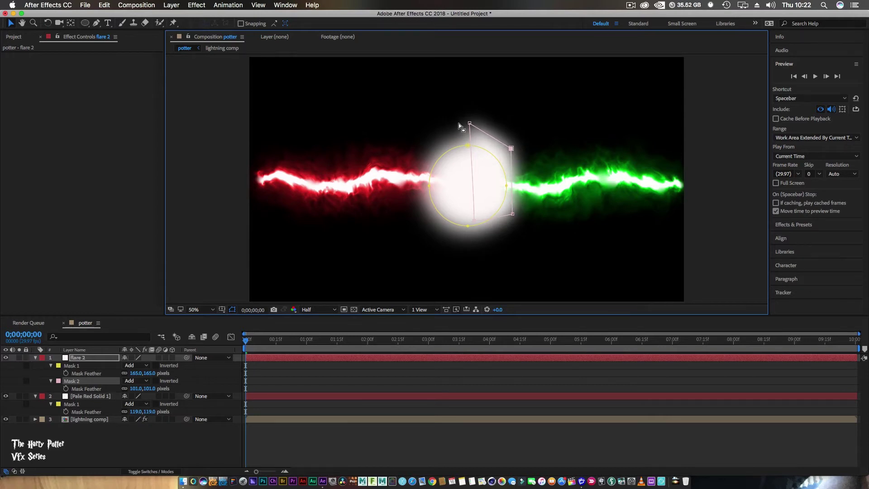
pyautogui.moveTo(470, 123); pyautogui.dragTo(468, 136)
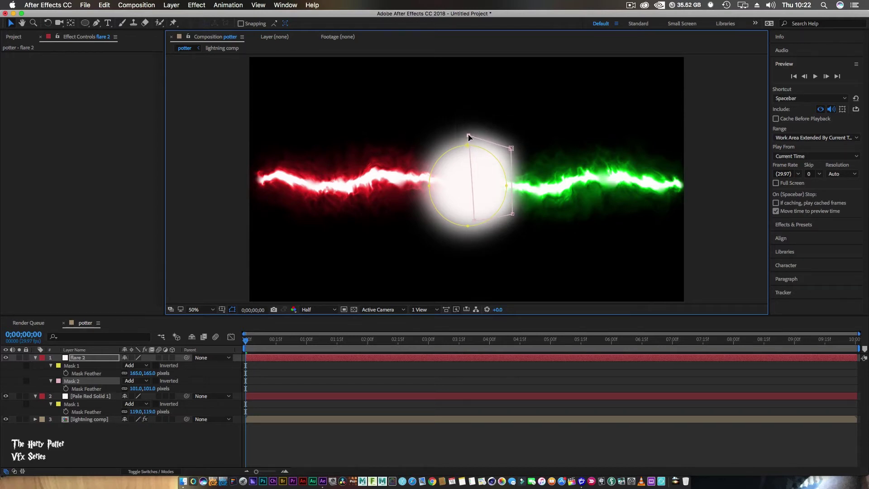
# - Apply the Video Copilot VC Color Vibrance effect to the flare 2 layer
pyautogui.click(85, 359)
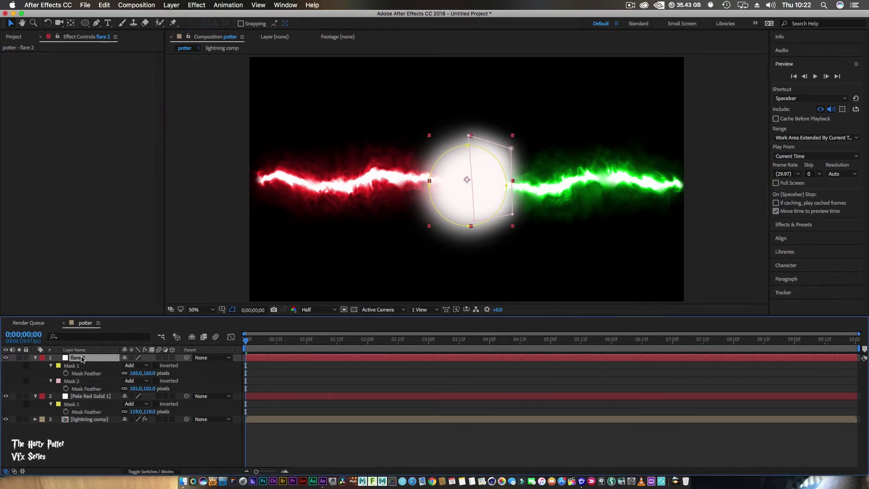
pyautogui.rightClick(85, 359)
pyautogui.moveTo(137, 248)
pyautogui.moveTo(263, 468)
pyautogui.click(333, 467)
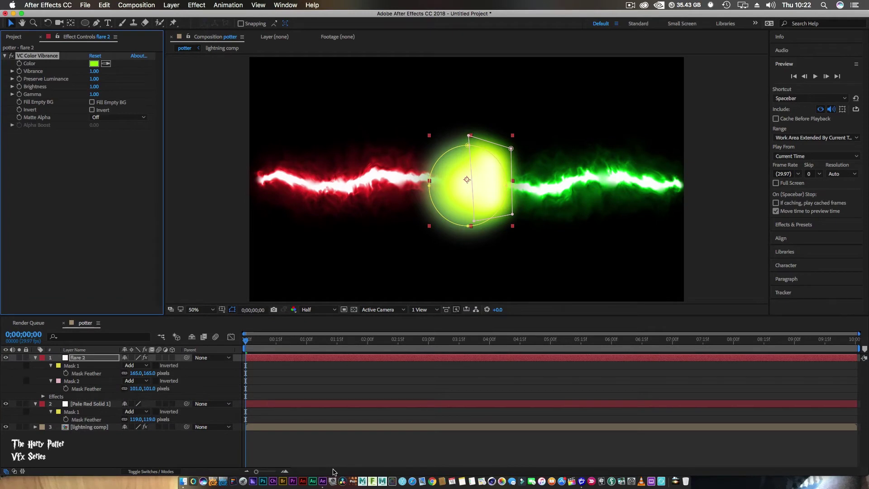
# - Reshape flare 2's Mask 2 into a narrow wedge extending from the glow's edge along the green beam
pyautogui.moveTo(471, 138); pyautogui.dragTo(503, 148)
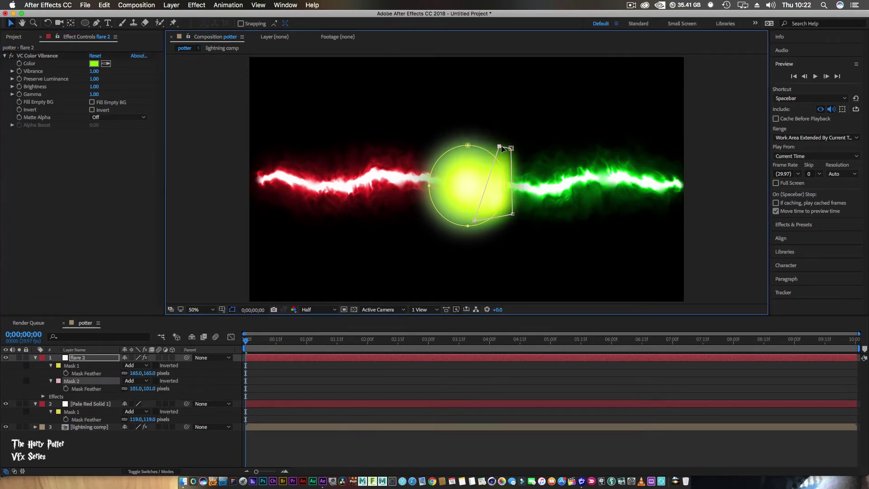
pyautogui.moveTo(475, 221); pyautogui.dragTo(532, 193)
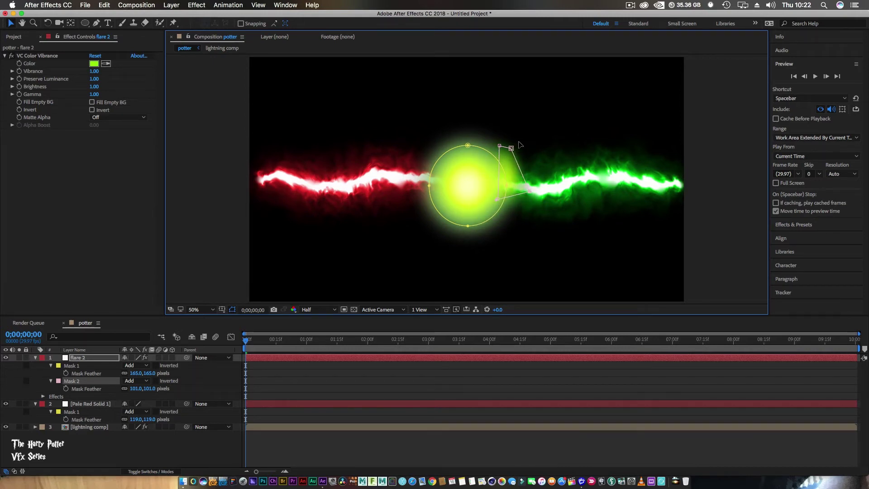
pyautogui.moveTo(511, 148); pyautogui.dragTo(543, 179)
pyautogui.moveTo(500, 146); pyautogui.dragTo(497, 169)
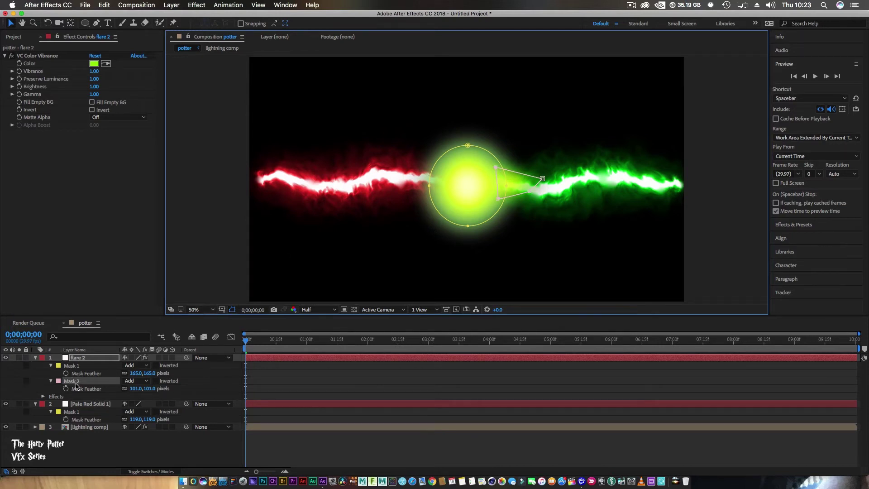
# - Apply the Video Copilot VC Color Vibrance effect to the Pale Red Solid 1 layer
pyautogui.click(75, 406)
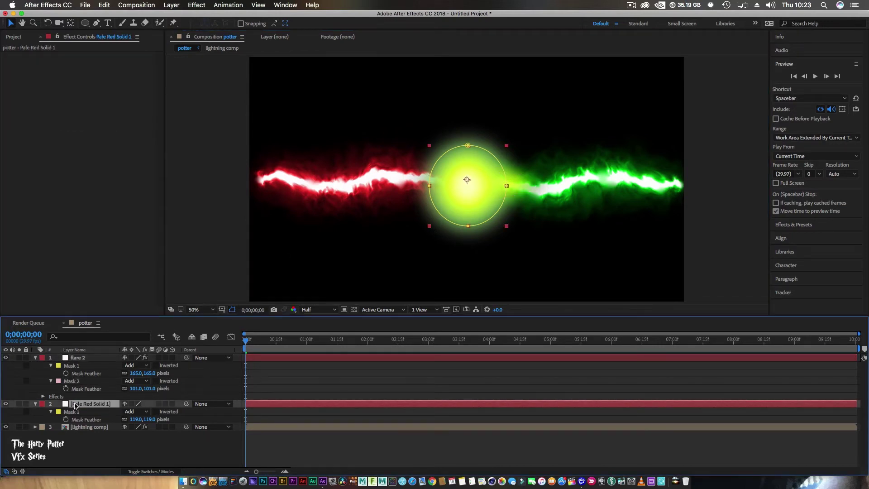
pyautogui.rightClick(75, 406)
pyautogui.moveTo(171, 247)
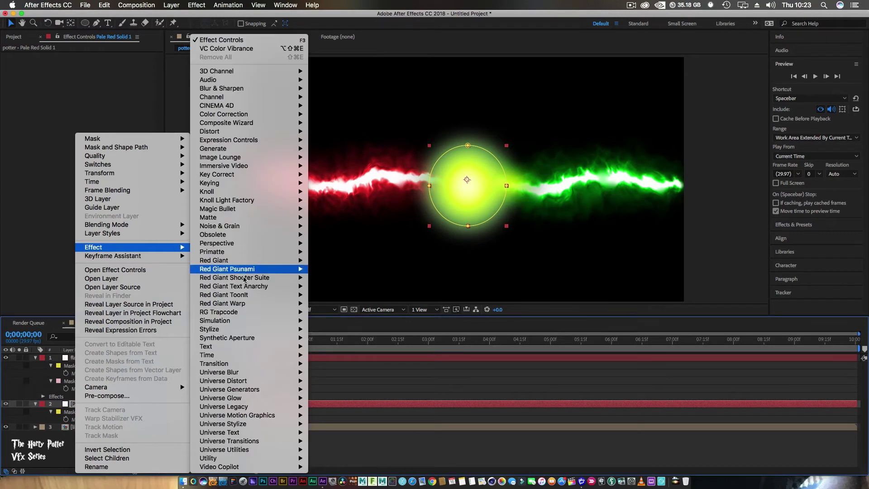
pyautogui.moveTo(278, 470)
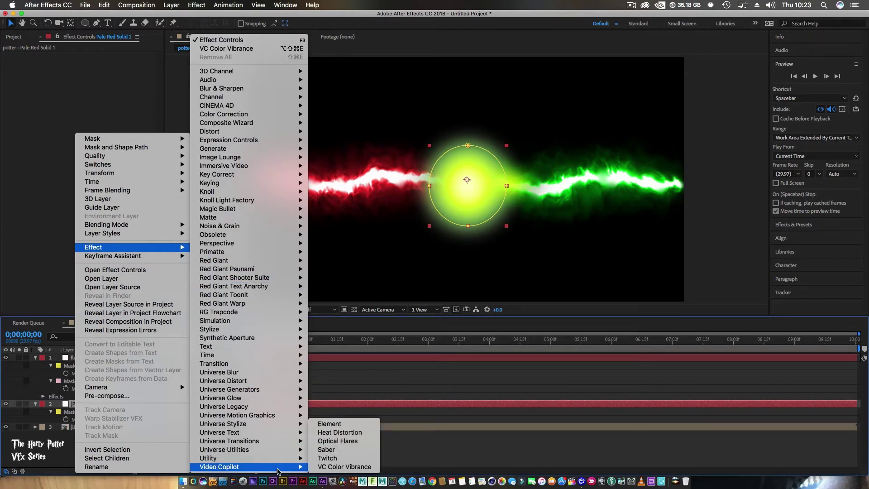
pyautogui.click(336, 467)
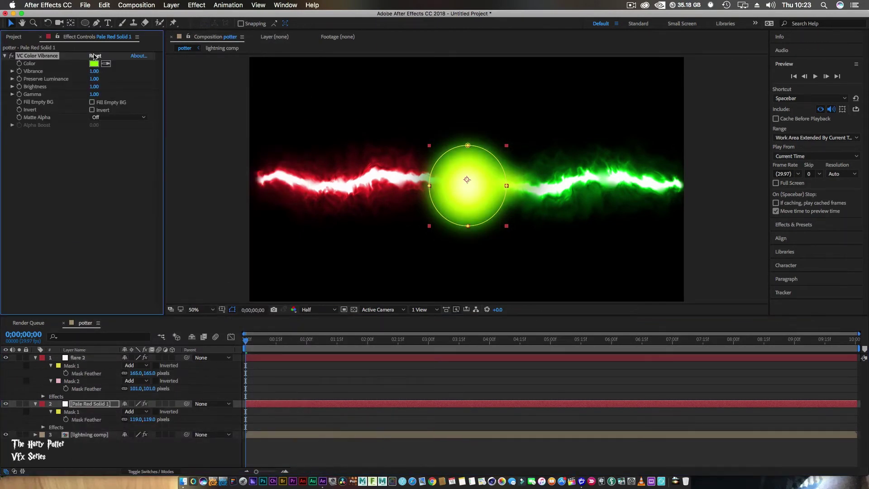
pyautogui.click(201, 183)
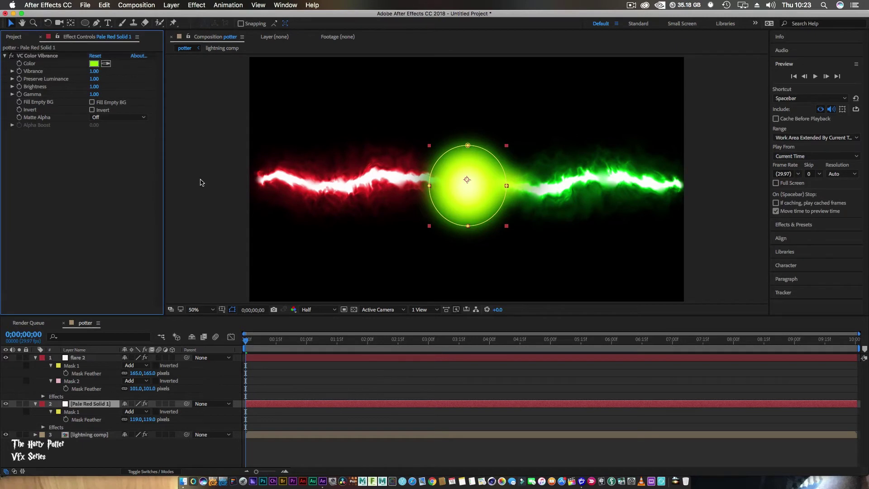
# - Set Pale Red Solid 1's VC Color Vibrance color to pure red FF0000
pyautogui.click(94, 64)
pyautogui.click(362, 241)
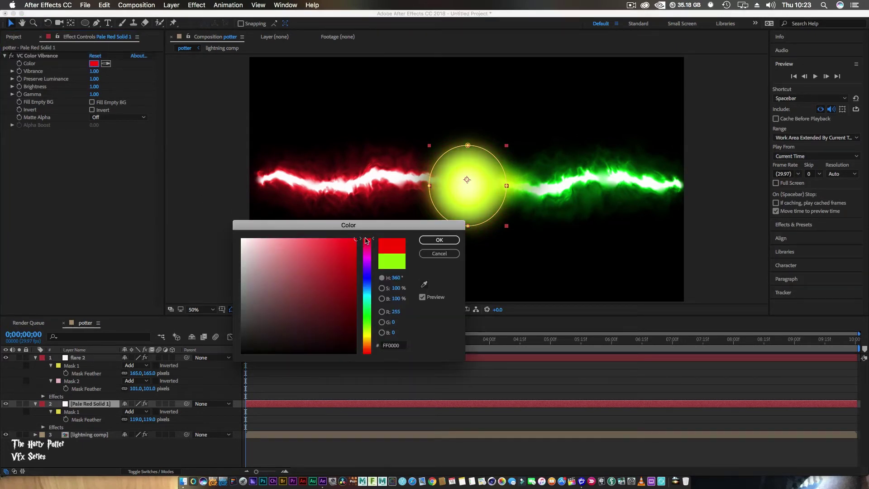
pyautogui.click(439, 240)
# - Scale Pale Red Solid 1 down slightly, collapse both flare layers' properties, and move the solid's glow toward the red beam
pyautogui.moveTo(430, 146); pyautogui.dragTo(435, 151)
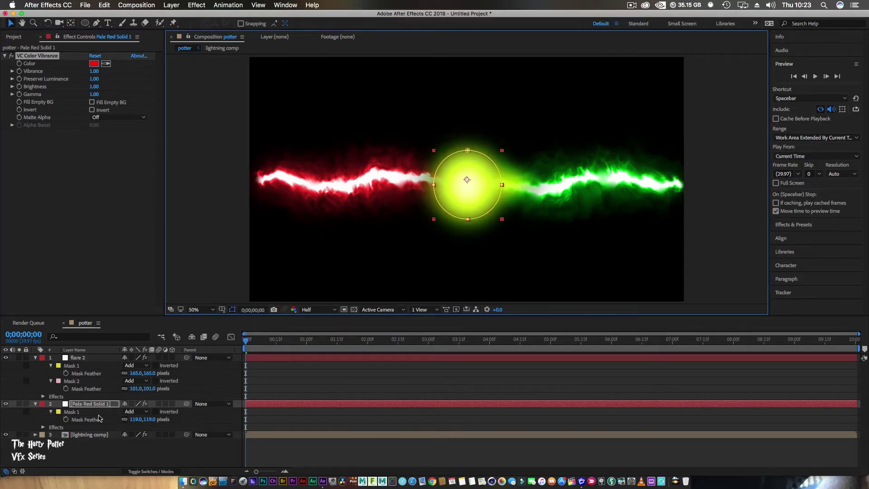
pyautogui.click(36, 358)
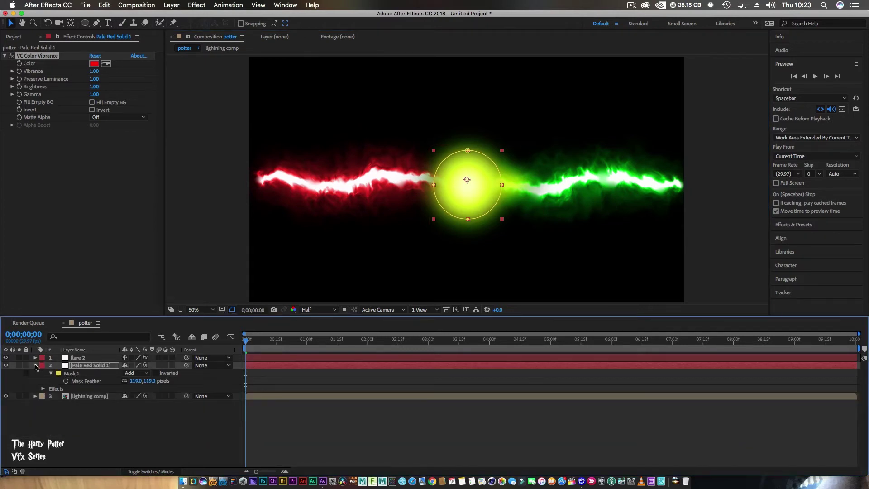
pyautogui.click(36, 365)
pyautogui.moveTo(465, 203); pyautogui.dragTo(429, 199)
pyautogui.moveTo(428, 197); pyautogui.dragTo(428, 199)
# - Set Pale Red Solid 1's VC Color Vibrance to Vibrance 1.61, Preserve Luminance 0.91 and Brightness 0.93
pyautogui.click(93, 367)
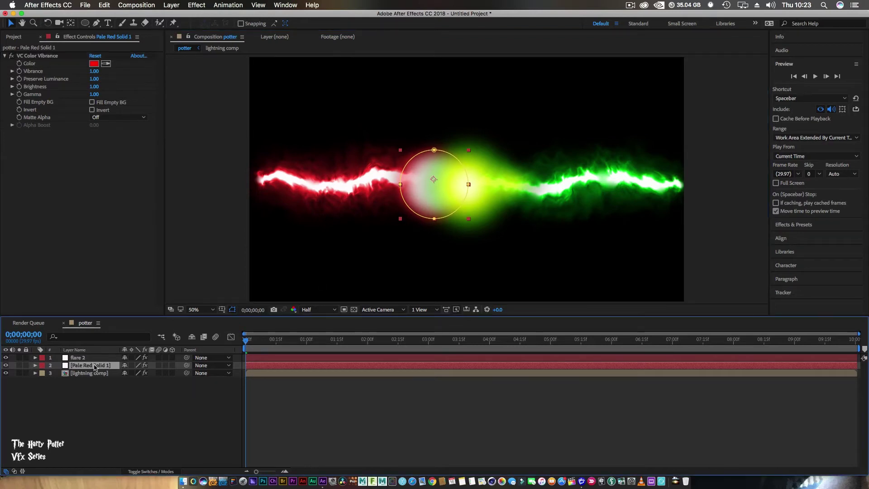
pyautogui.click(96, 79)
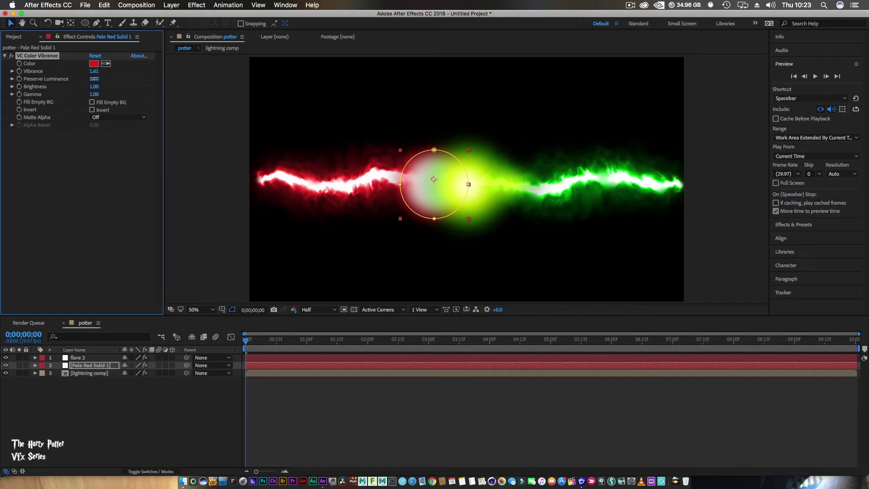
pyautogui.moveTo(109, 79); pyautogui.dragTo(85, 80)
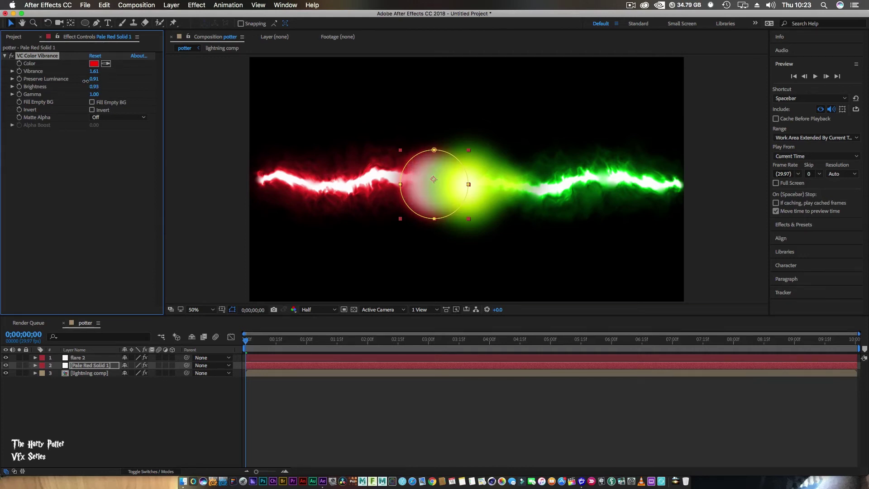
# - Set Pale Red Solid 1's Brightness to 0.97 and nudge its glow slightly toward the yellow flare at the beams' meeting point
pyautogui.moveTo(412, 187); pyautogui.dragTo(420, 185)
pyautogui.click(403, 249)
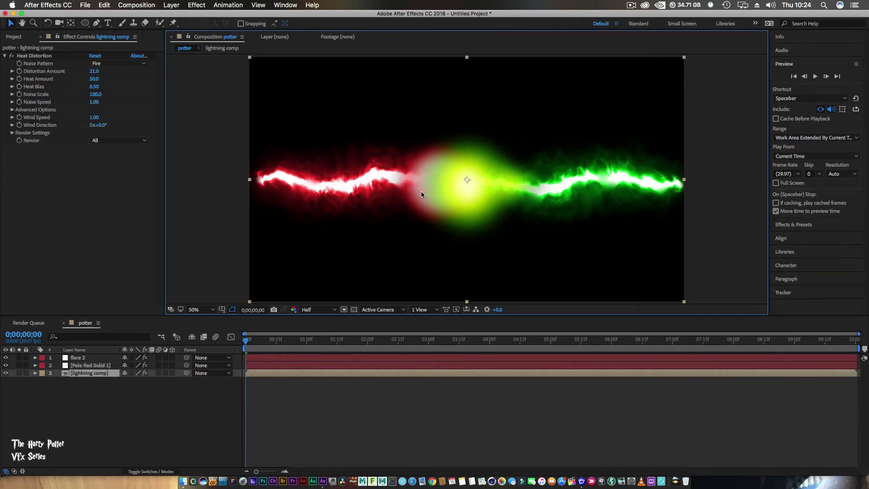
pyautogui.click(34, 56)
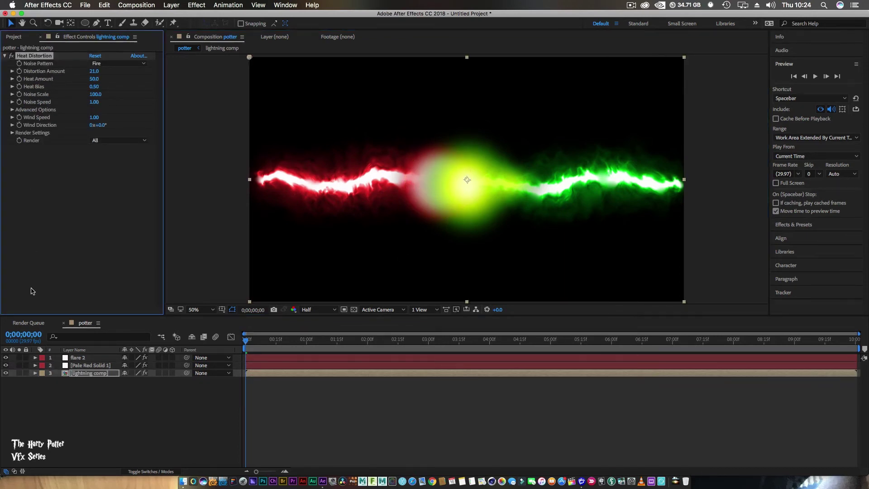
pyautogui.click(86, 366)
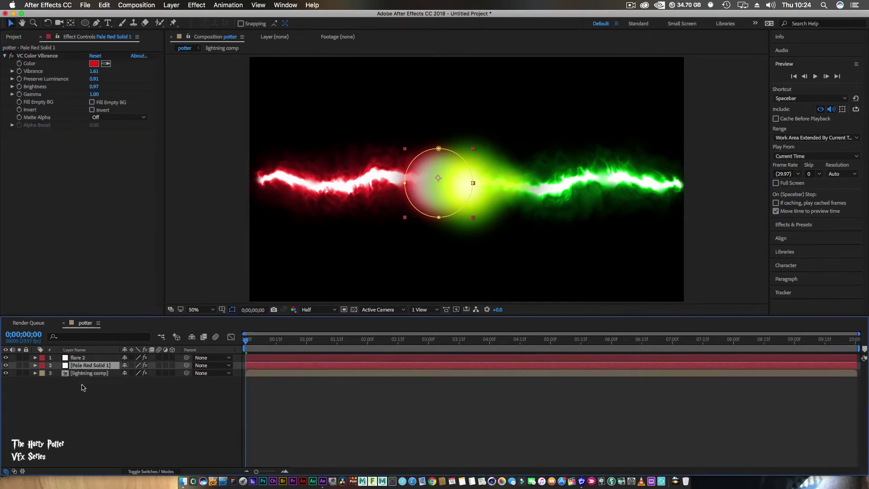
pyautogui.click(83, 388)
pyautogui.click(84, 373)
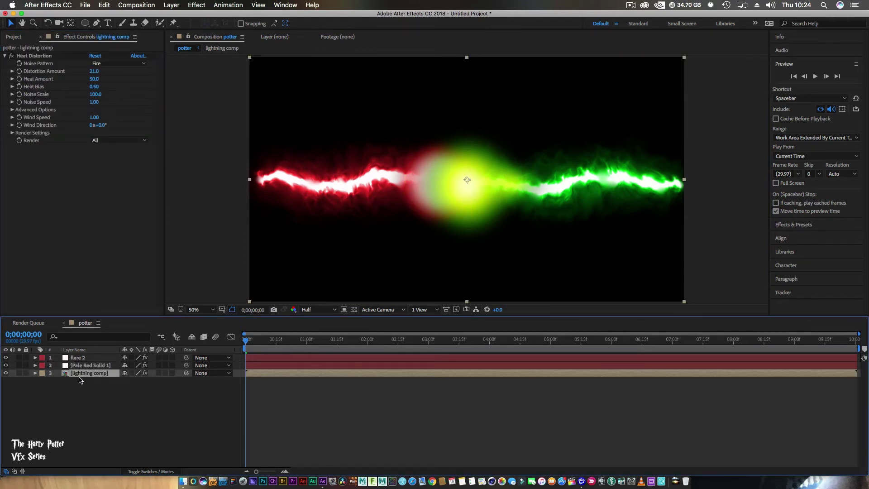
# - Create a black comp-size solid named "optcal flares" in the potter composition
pyautogui.click(70, 400)
pyautogui.rightClick(71, 400)
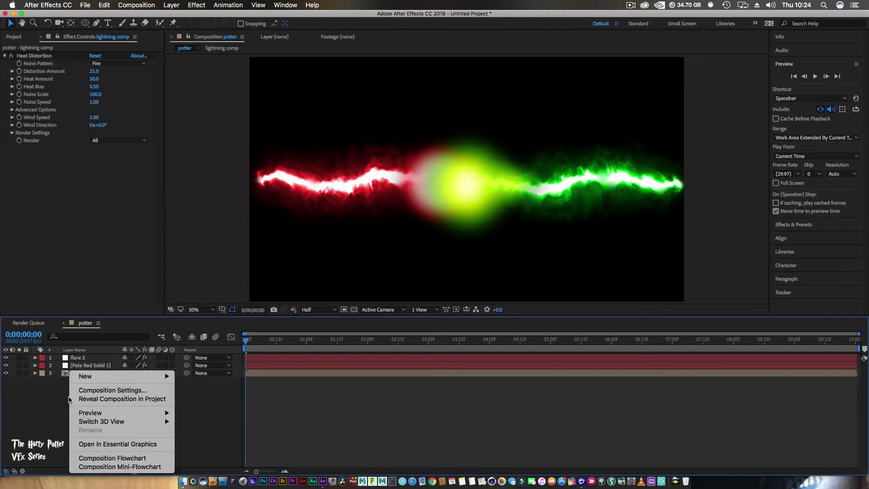
pyautogui.moveTo(114, 376)
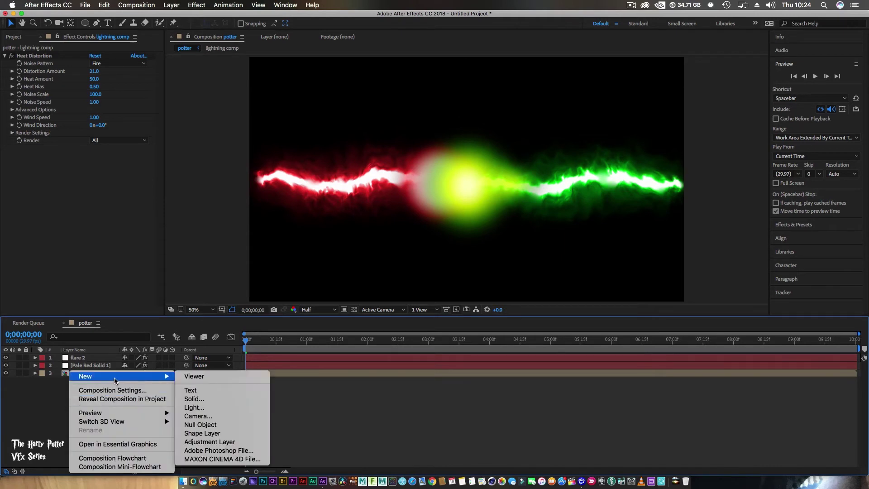
pyautogui.click(194, 399)
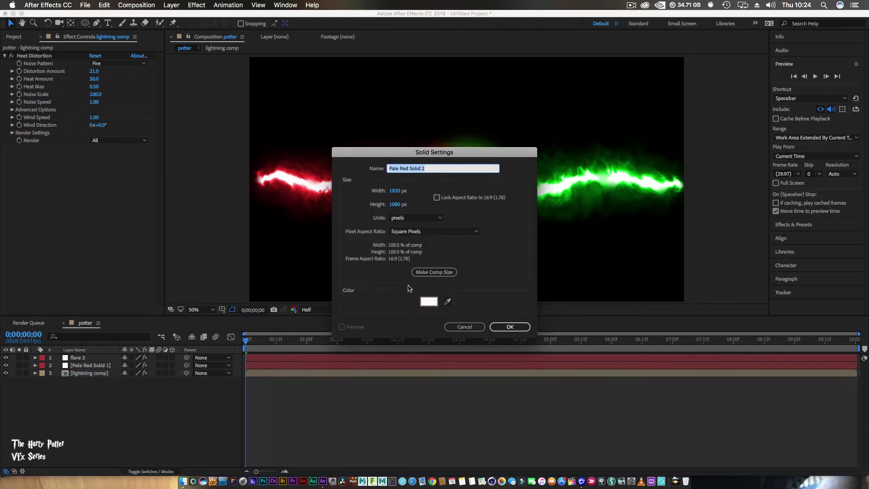
pyautogui.click(431, 274)
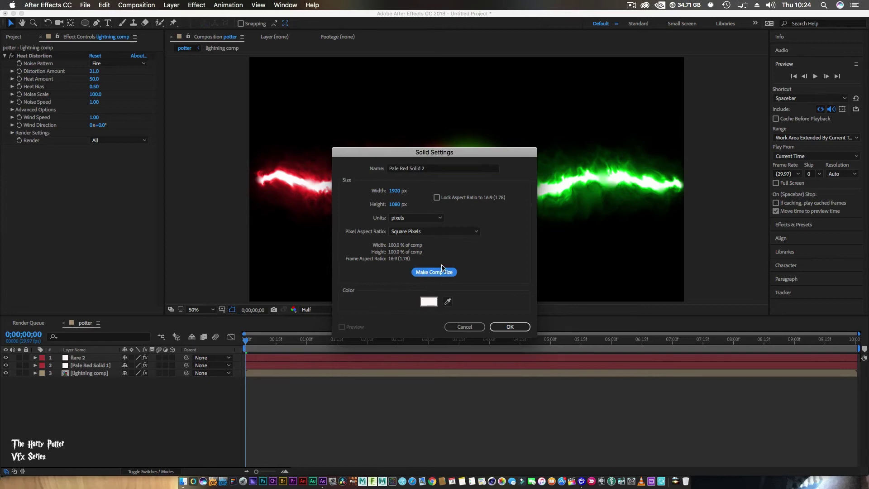
pyautogui.click(426, 299)
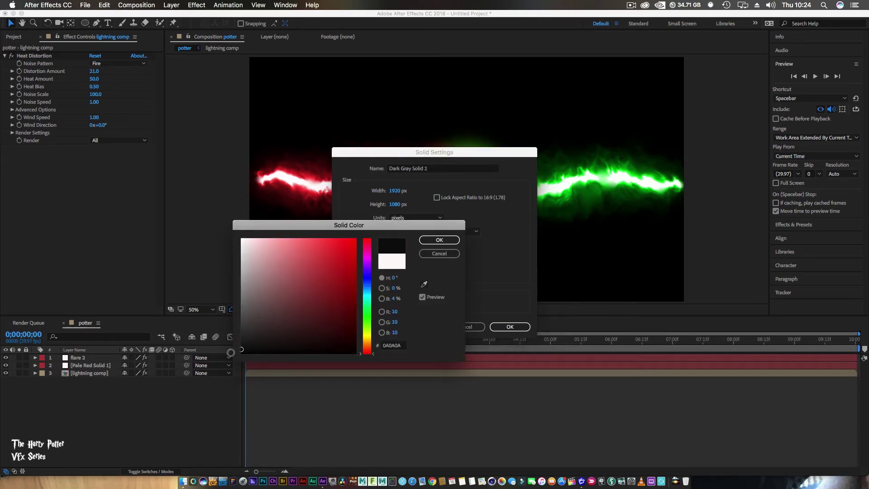
pyautogui.click(434, 240)
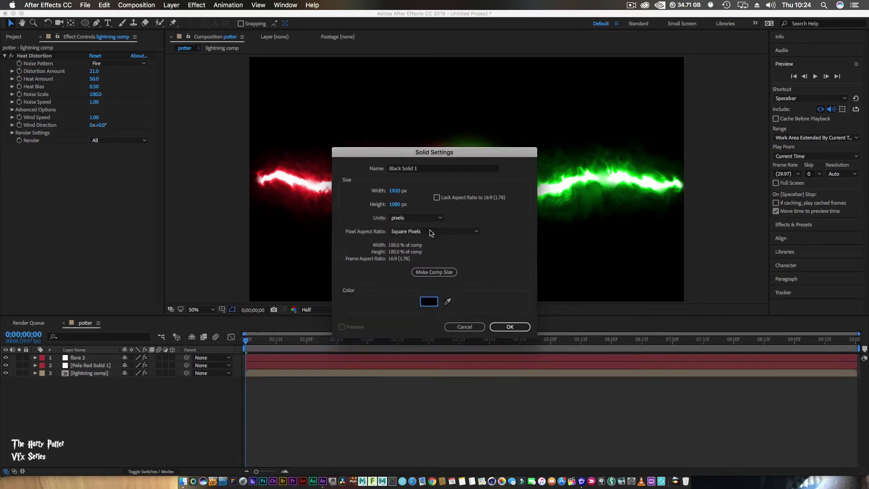
pyautogui.click(422, 170)
pyautogui.write('optcal flares')
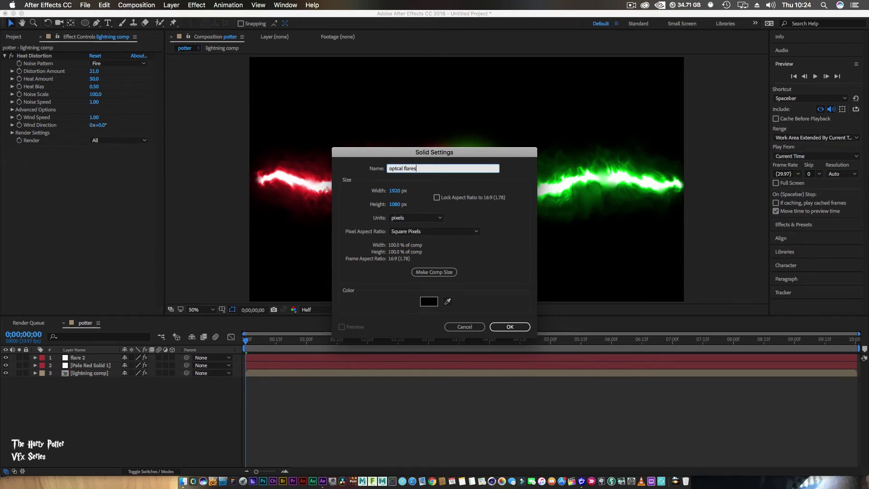
pyautogui.press('Return')
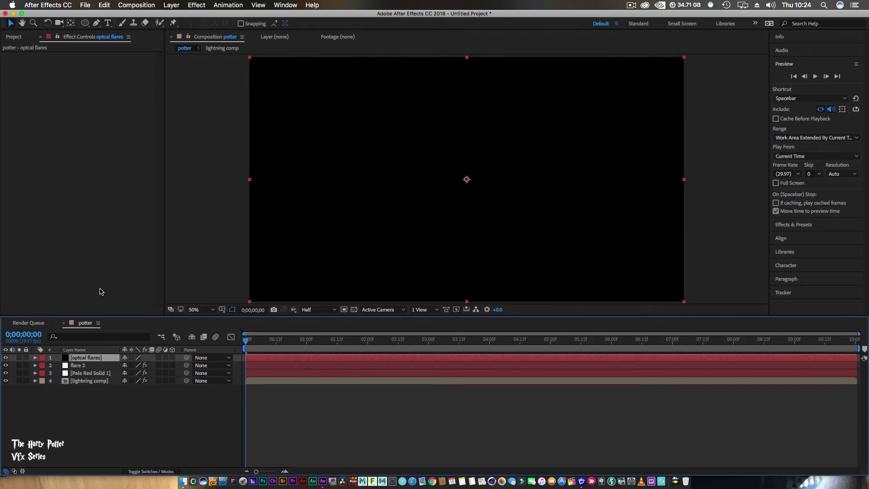
# - Apply the Video Copilot Optical Flares effect to the optcal flares layer
pyautogui.rightClick(85, 359)
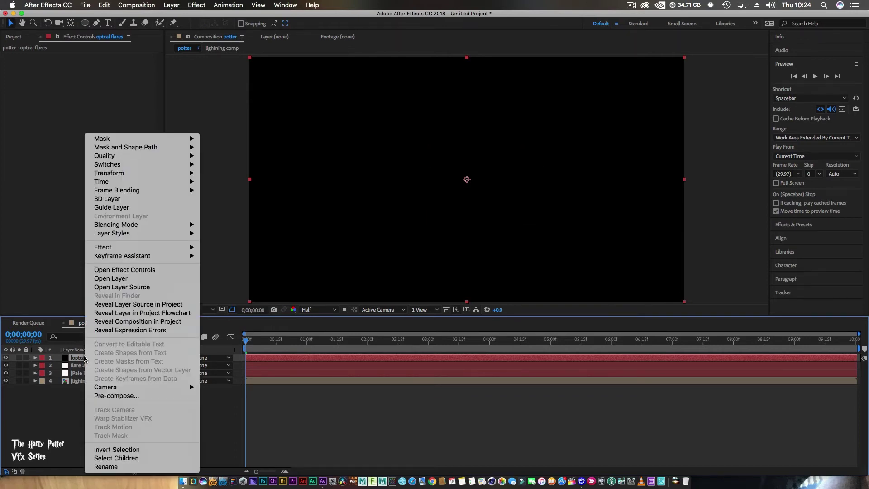
pyautogui.moveTo(165, 247)
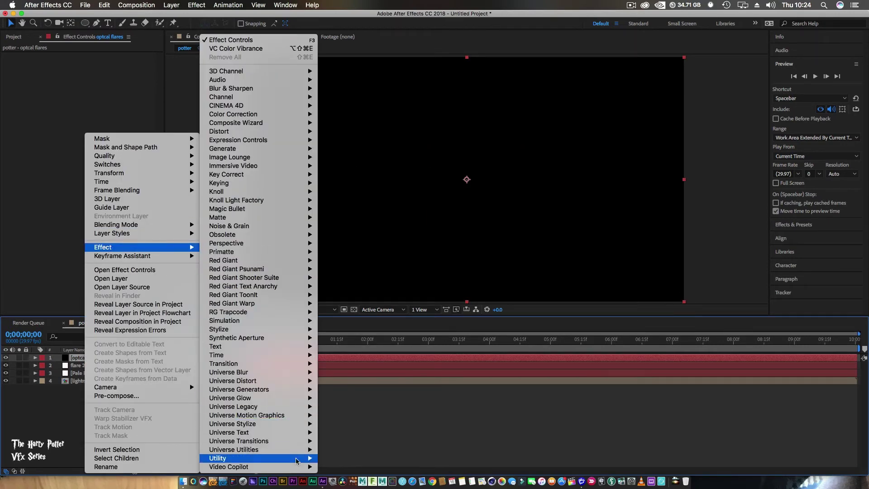
pyautogui.moveTo(299, 467)
pyautogui.click(352, 443)
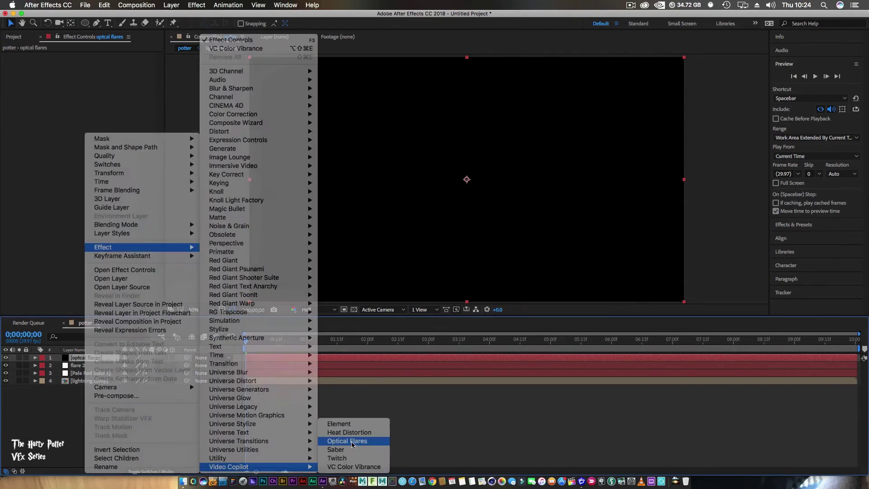
# - Open the Optical Flares options and load the Real Sun preset from the Light presets
pyautogui.click(45, 75)
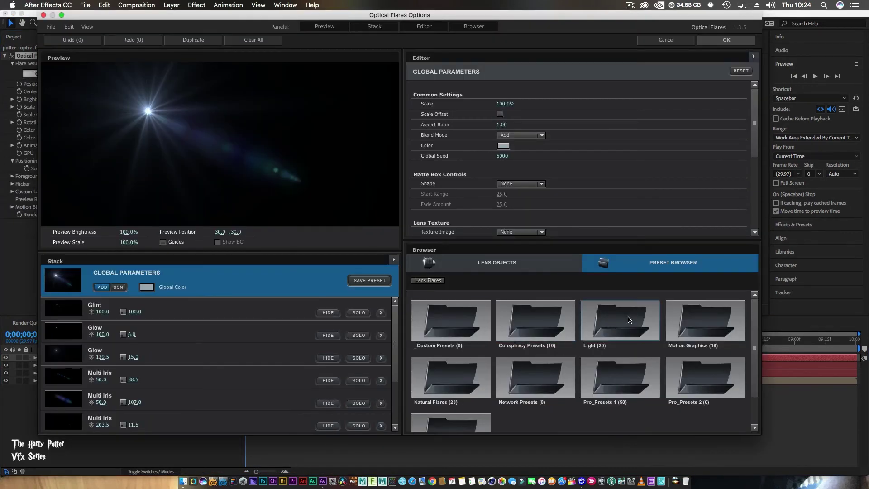
pyautogui.click(628, 320)
pyautogui.scroll(-3, 643, 349)
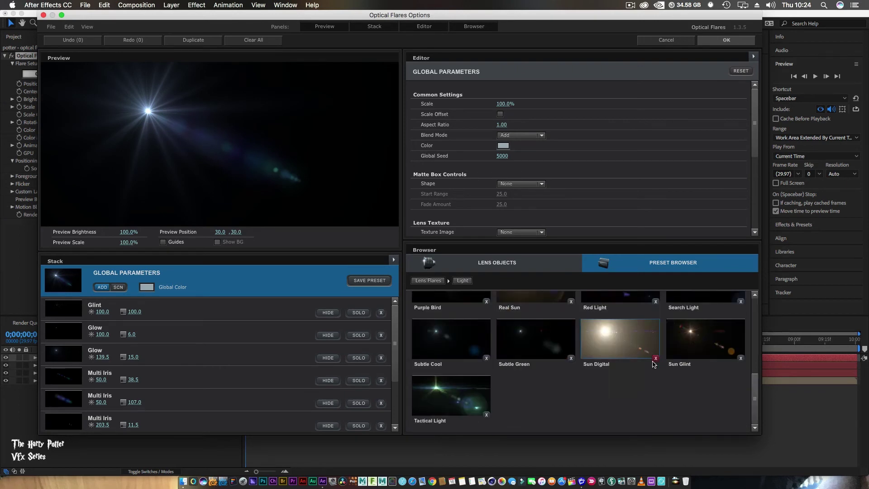
pyautogui.scroll(3, 654, 365)
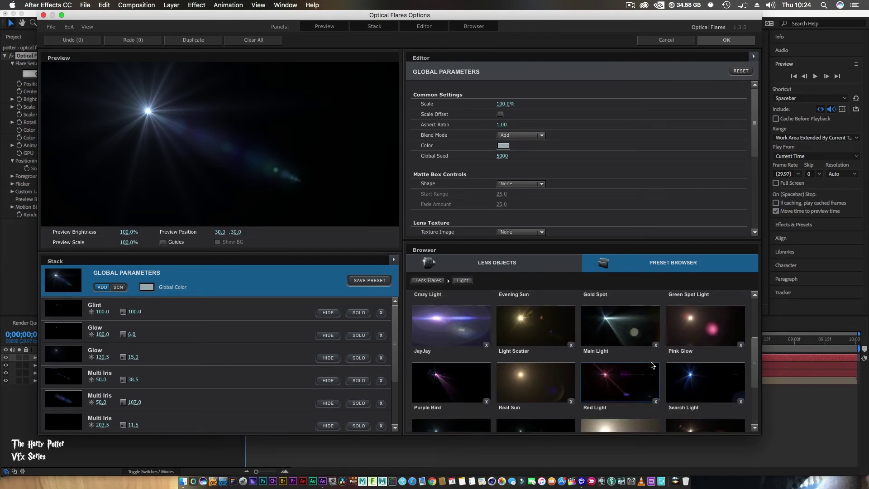
pyautogui.click(551, 386)
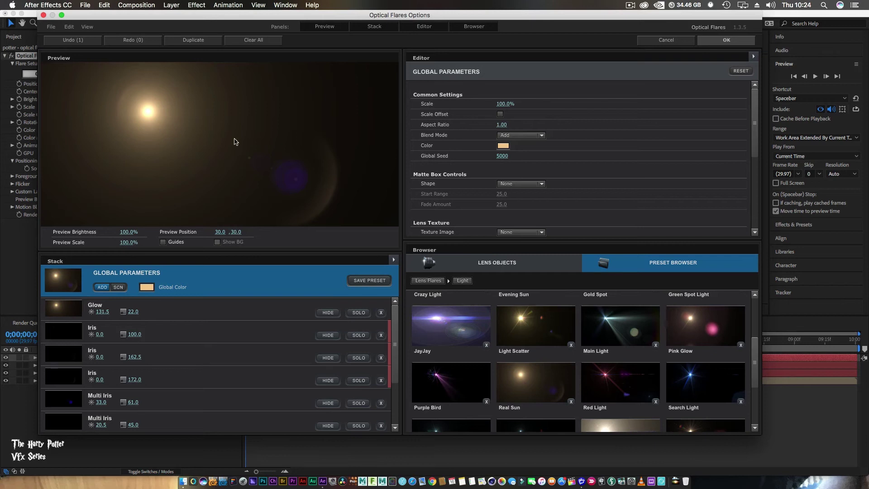
# - Change the flare's global color to light red F69292
pyautogui.click(503, 146)
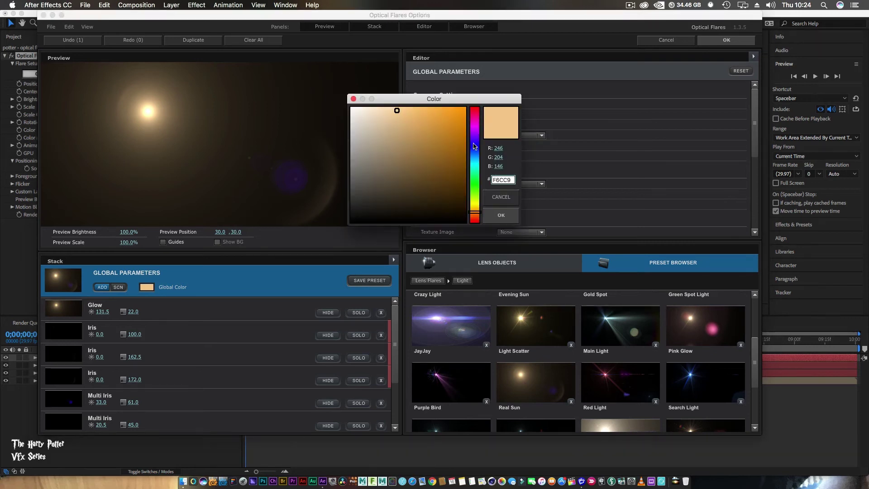
pyautogui.moveTo(472, 130); pyautogui.dragTo(473, 109)
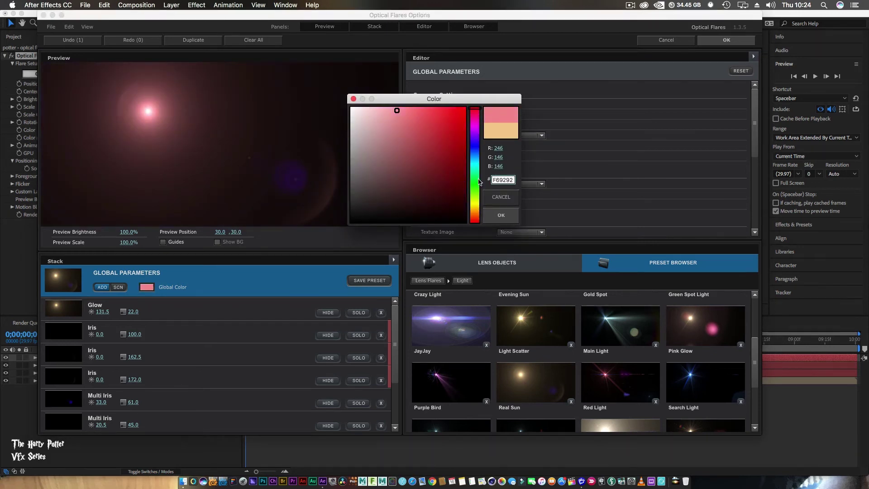
pyautogui.click(501, 215)
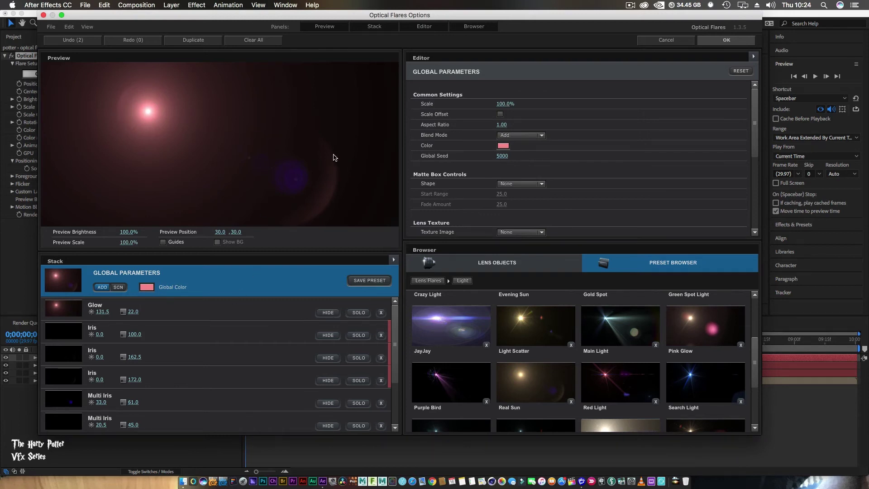
# - Hide the three Iris elements and the first three Multi Iris elements in the flare stack
pyautogui.click(327, 404)
pyautogui.click(327, 380)
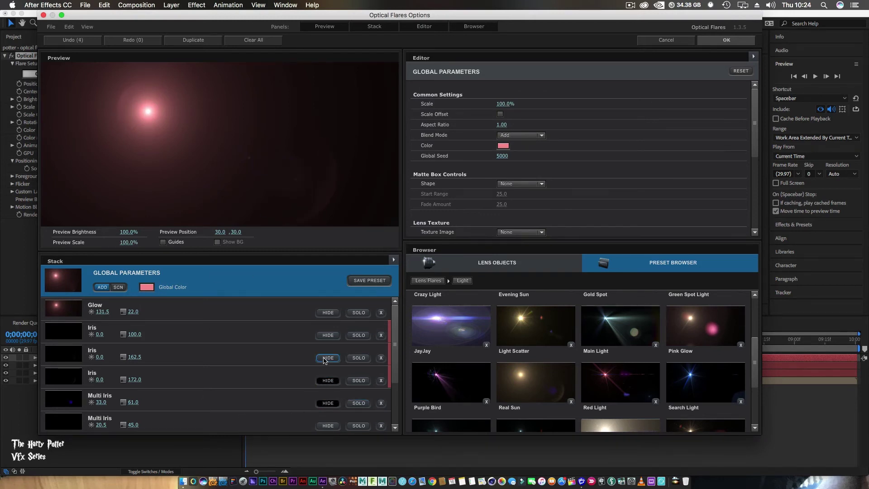
pyautogui.click(327, 358)
pyautogui.click(327, 336)
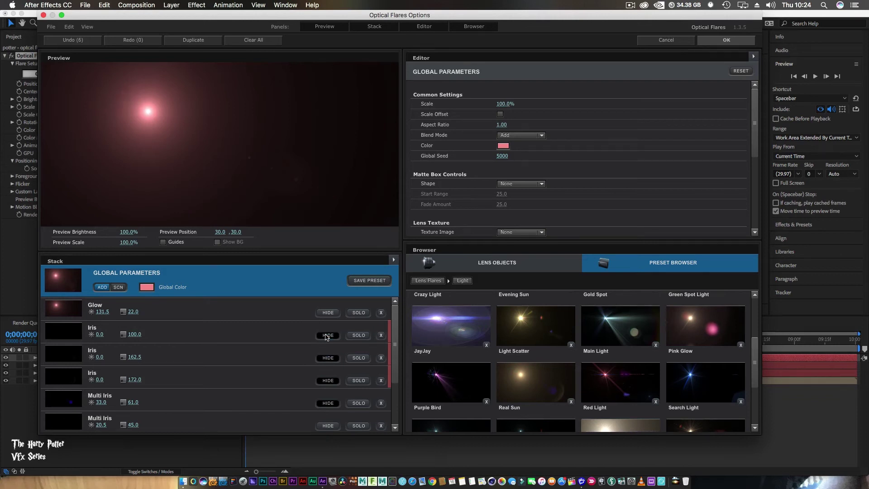
pyautogui.scroll(-3, 313, 352)
pyautogui.click(326, 357)
pyautogui.click(327, 380)
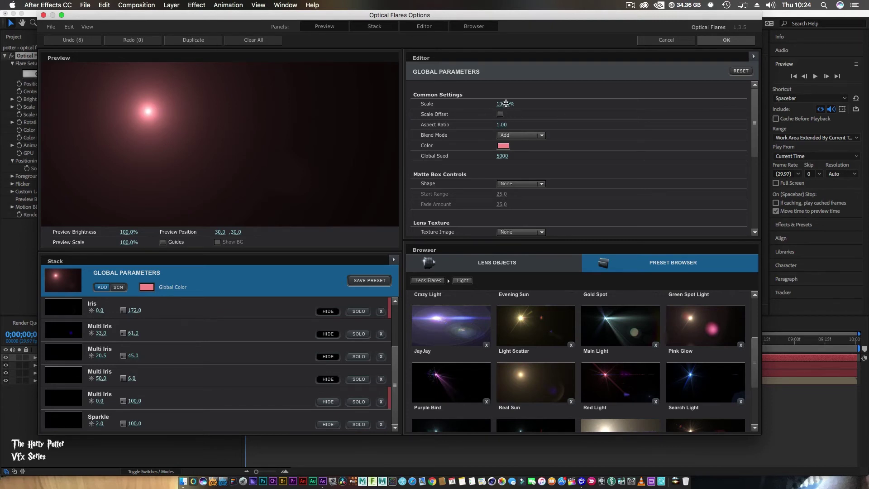
# - Increase the flare's global scale and accept the flare setup for the optcal flares layer
pyautogui.moveTo(507, 105); pyautogui.dragTo(530, 103)
pyautogui.click(704, 41)
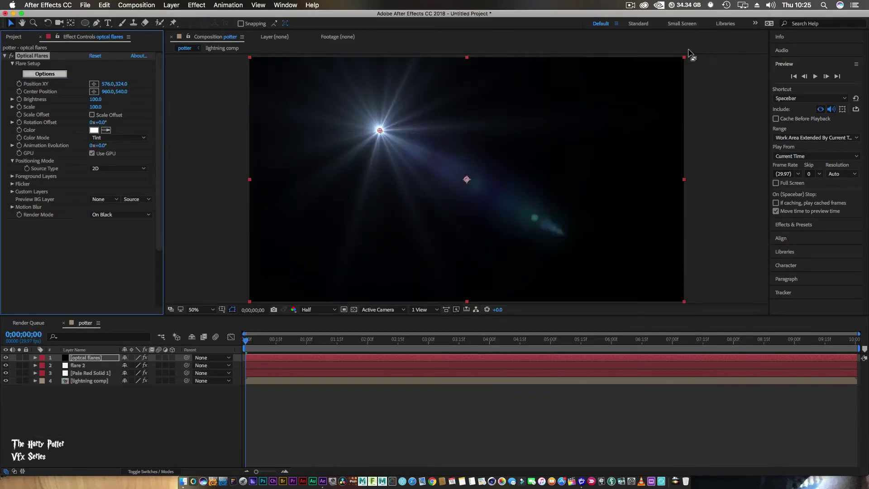
pyautogui.click(136, 214)
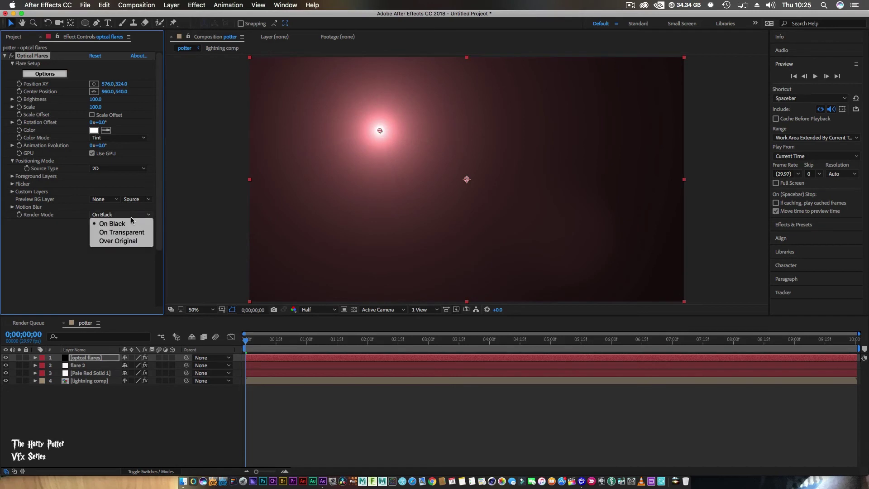
pyautogui.click(78, 457)
# - Set the optcal flares layer's blending mode to Screen
pyautogui.click(89, 358)
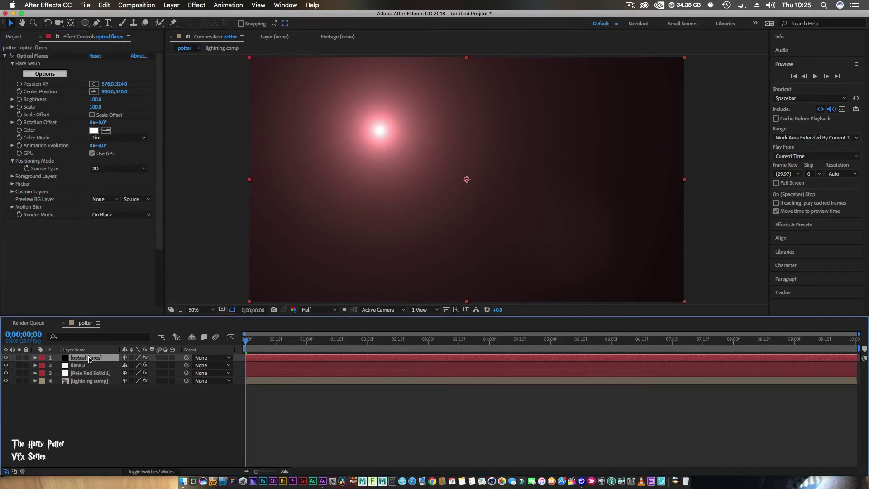
pyautogui.rightClick(90, 359)
pyautogui.moveTo(194, 225)
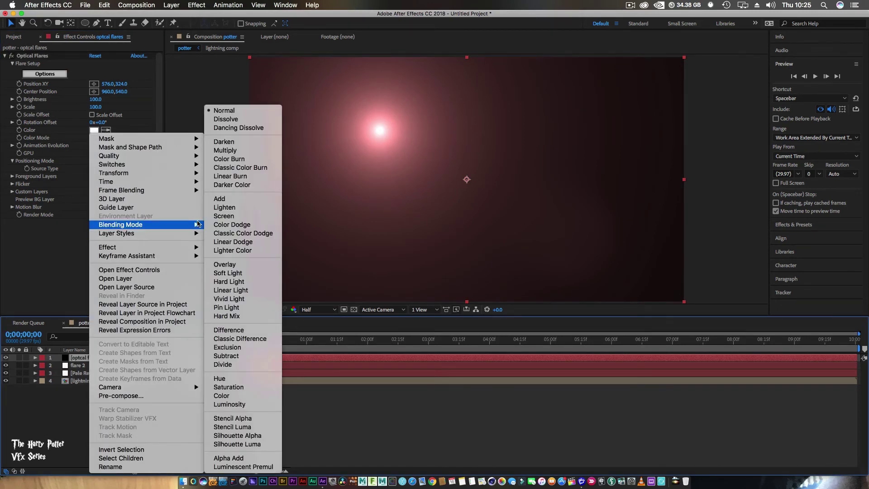
pyautogui.click(219, 216)
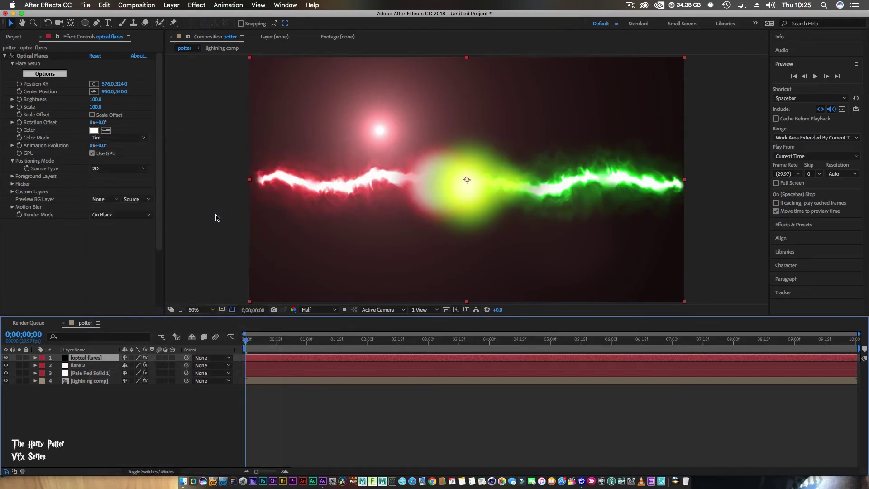
# - Move the optical flare onto the beams' collision point at position 964, 540
pyautogui.click(41, 56)
pyautogui.moveTo(379, 130); pyautogui.dragTo(468, 181)
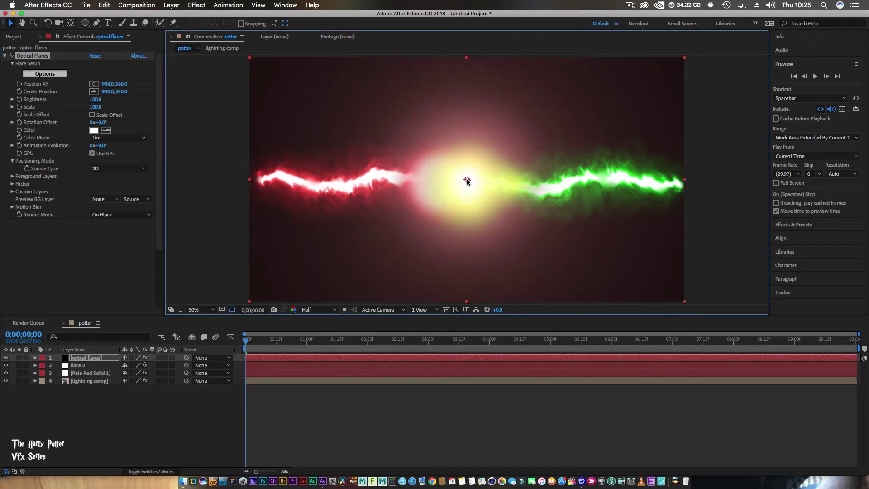
pyautogui.click(92, 153)
# - Sample the optical flare's tint color from the yellow central glow and set the flare's Brightness to 40
pyautogui.click(106, 130)
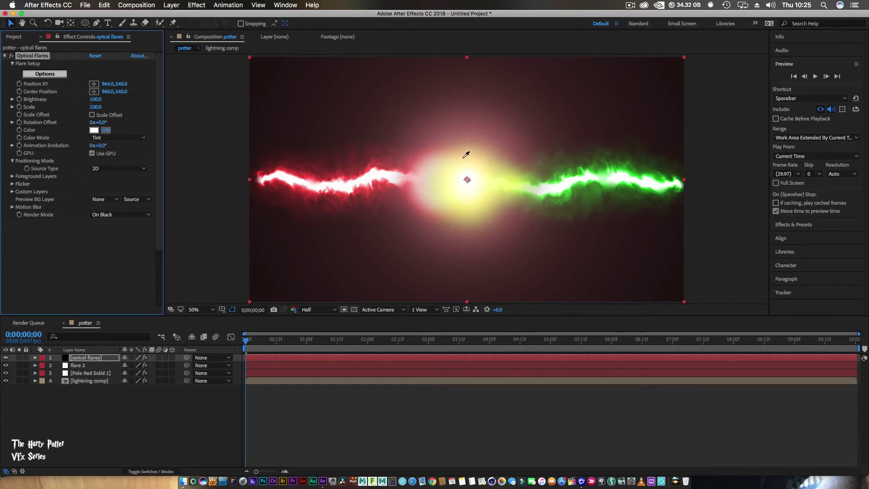
pyautogui.click(462, 163)
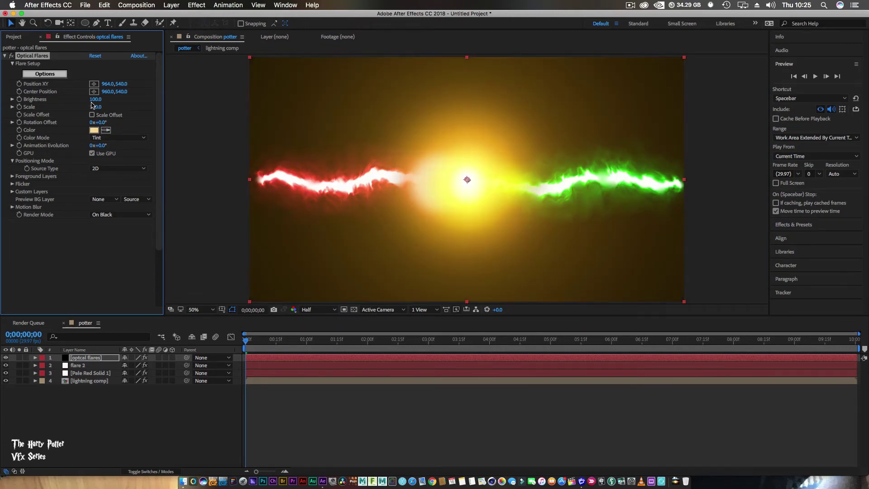
pyautogui.moveTo(96, 103); pyautogui.dragTo(94, 101)
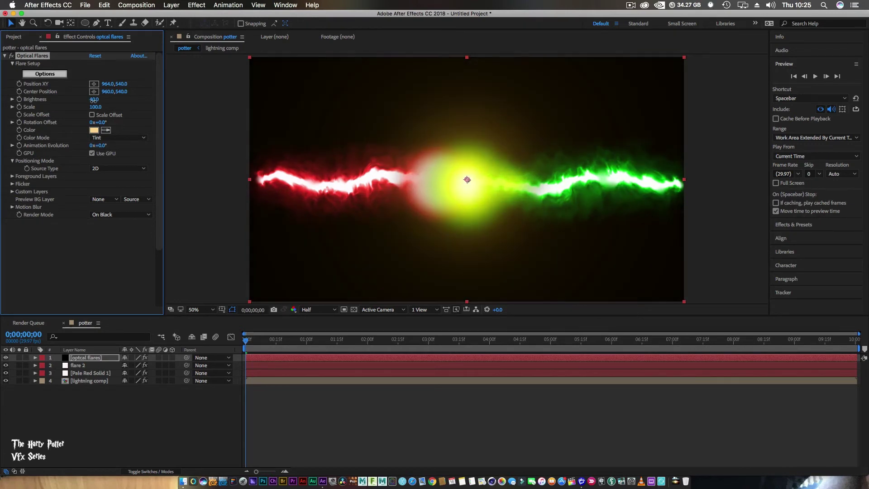
pyautogui.click(87, 361)
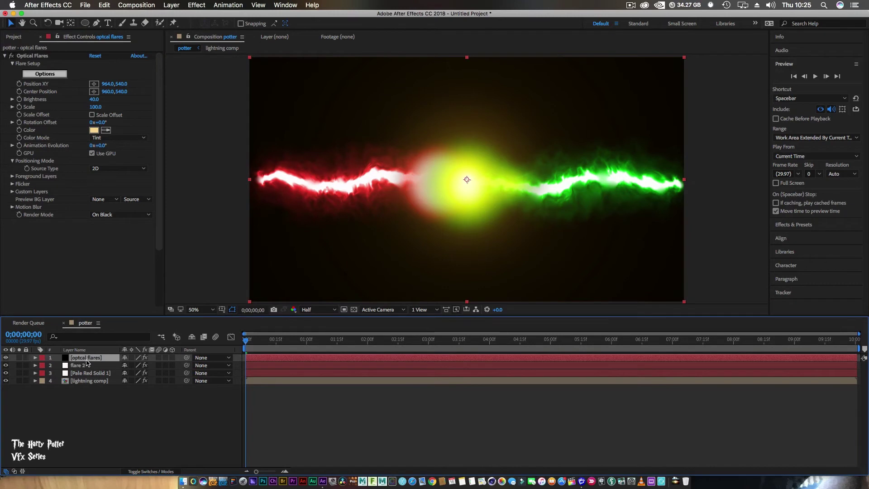
# - Duplicate the optcal flares layer twice and move the topmost copy's flare to the red beam's outer end at position 66, 532
pyautogui.press('super+d')
pyautogui.press('super+d')
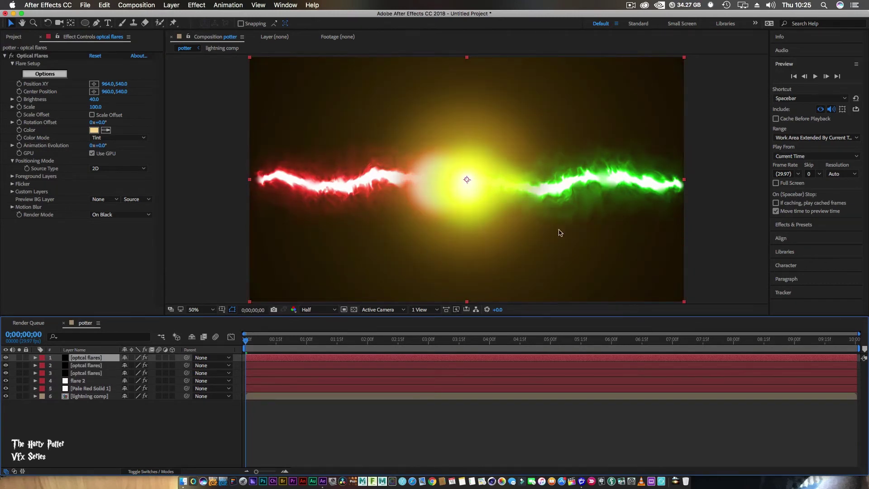
pyautogui.click(32, 55)
pyautogui.moveTo(467, 179); pyautogui.dragTo(270, 178)
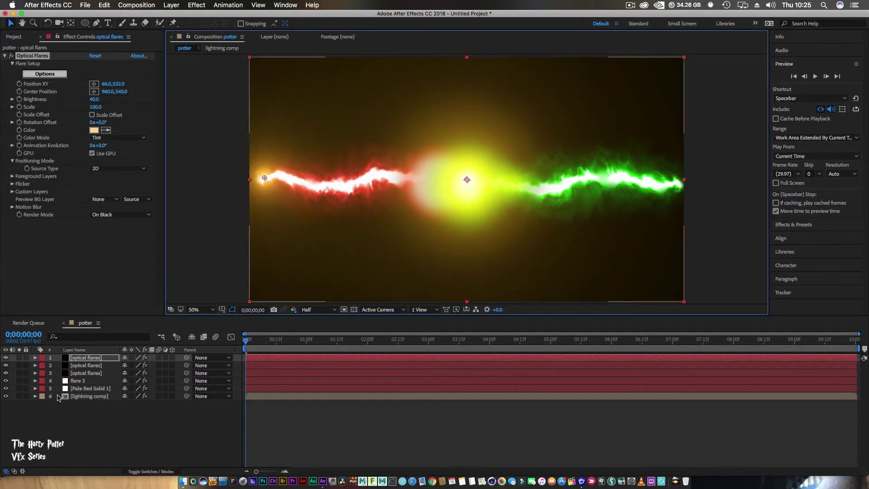
# - Move the second optcal flares copy's flare to the green beam's outer end at position 1890, 566
pyautogui.click(82, 367)
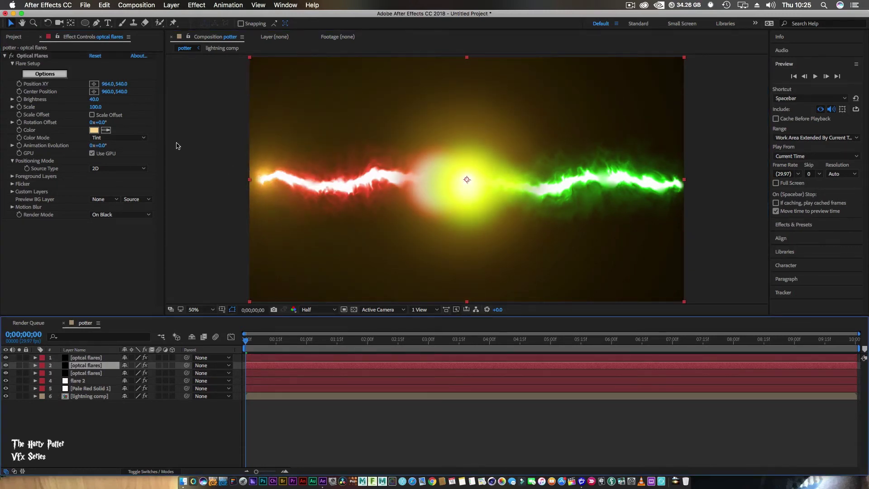
pyautogui.click(22, 56)
pyautogui.moveTo(468, 179); pyautogui.dragTo(677, 183)
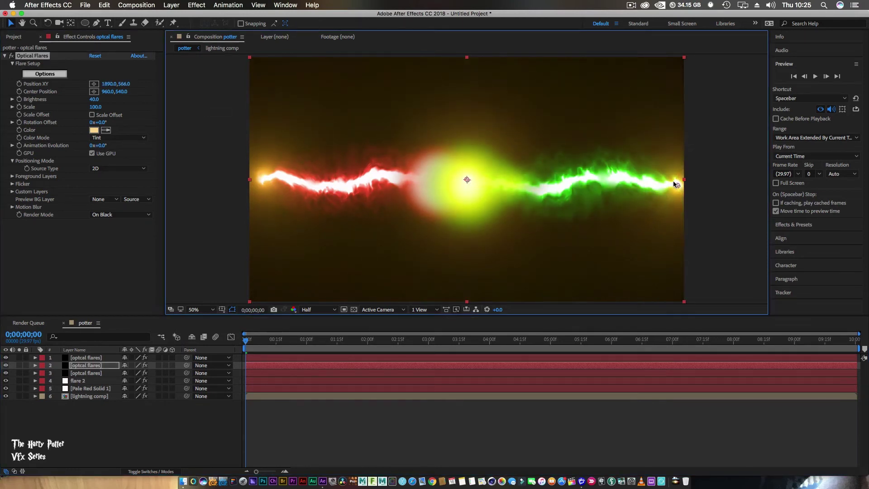
# - Apply VC Color Vibrance to the green-end flare layer and sample its color from the green beam's glow
pyautogui.rightClick(87, 367)
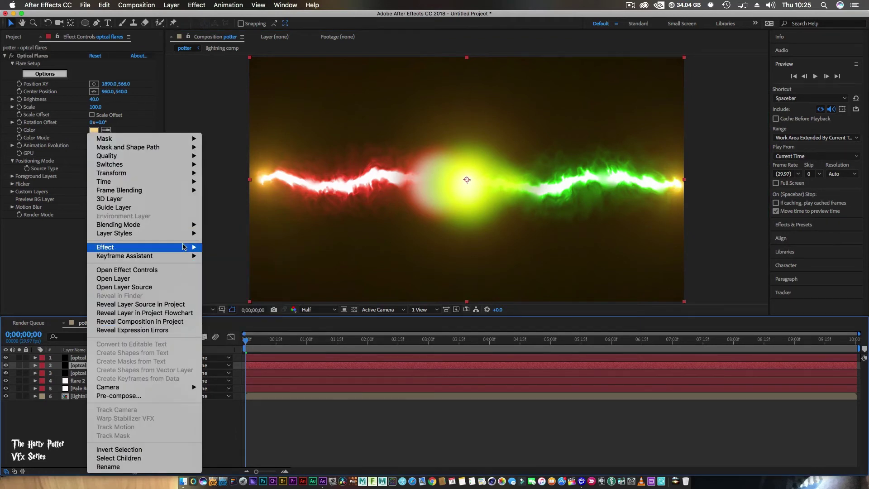
pyautogui.moveTo(184, 246)
pyautogui.moveTo(289, 467)
pyautogui.click(342, 471)
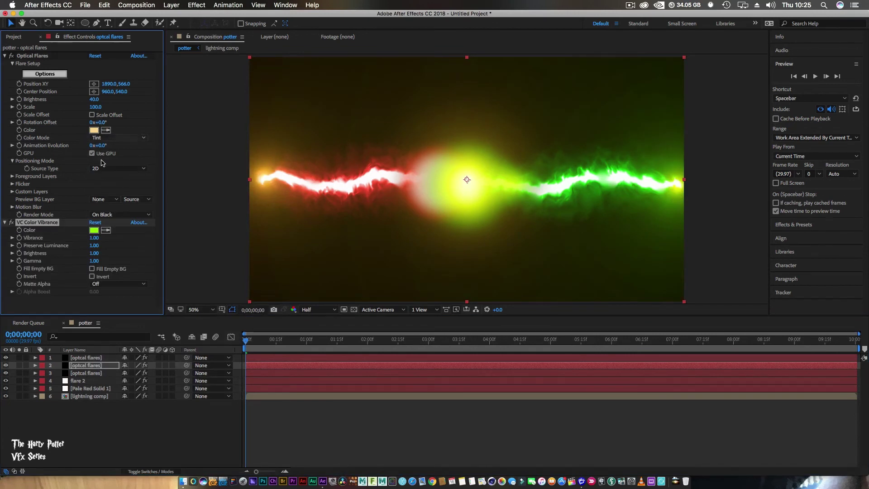
pyautogui.click(104, 231)
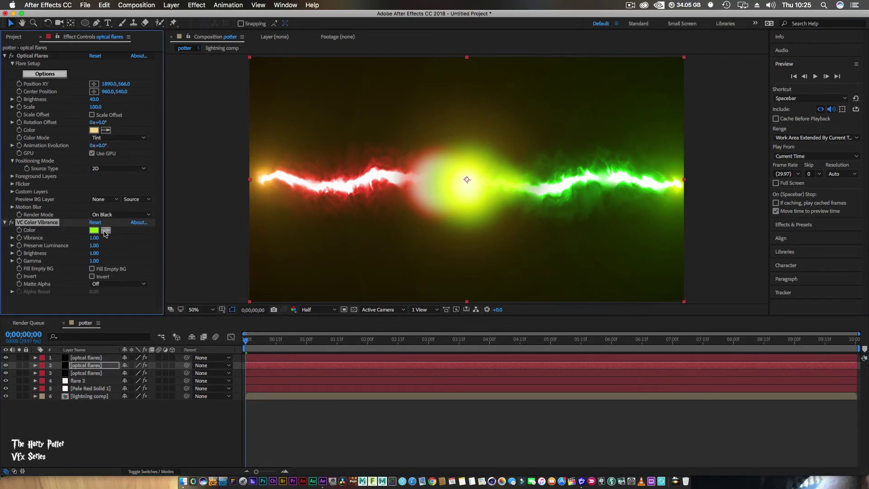
pyautogui.click(569, 168)
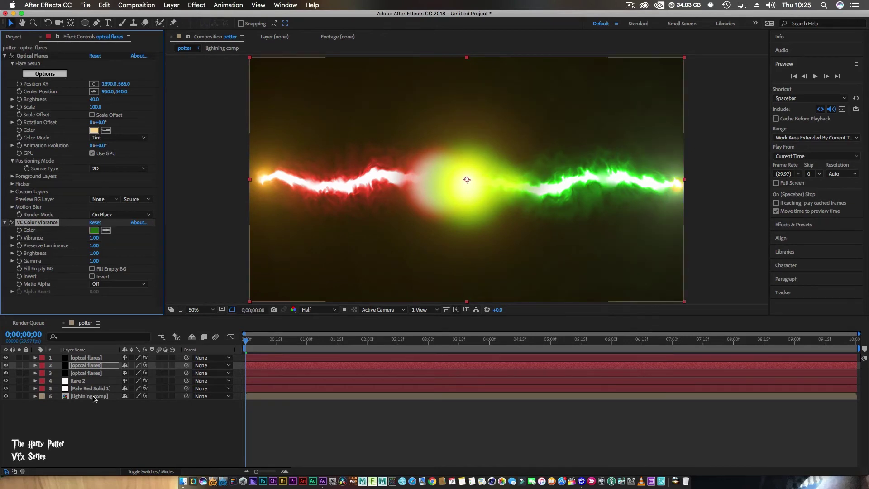
# - Apply VC Color Vibrance to the central optcal flares layer and set its color to a pale, nearly white green
pyautogui.click(84, 374)
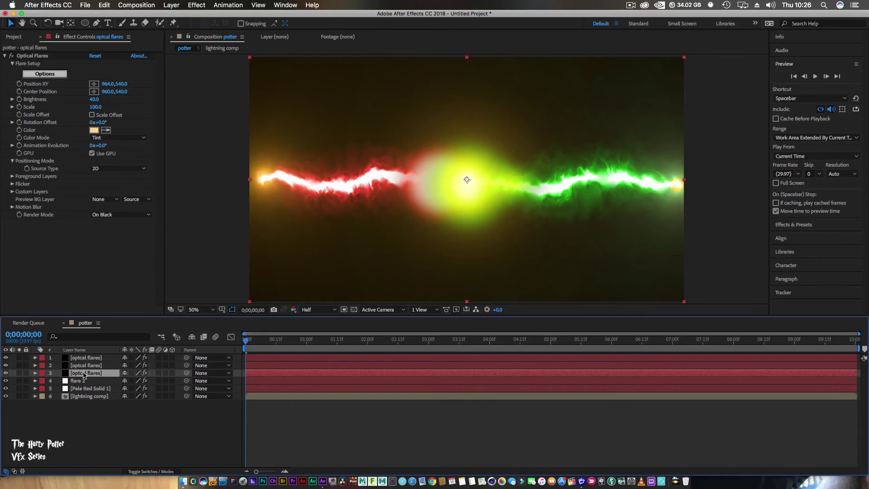
pyautogui.rightClick(83, 374)
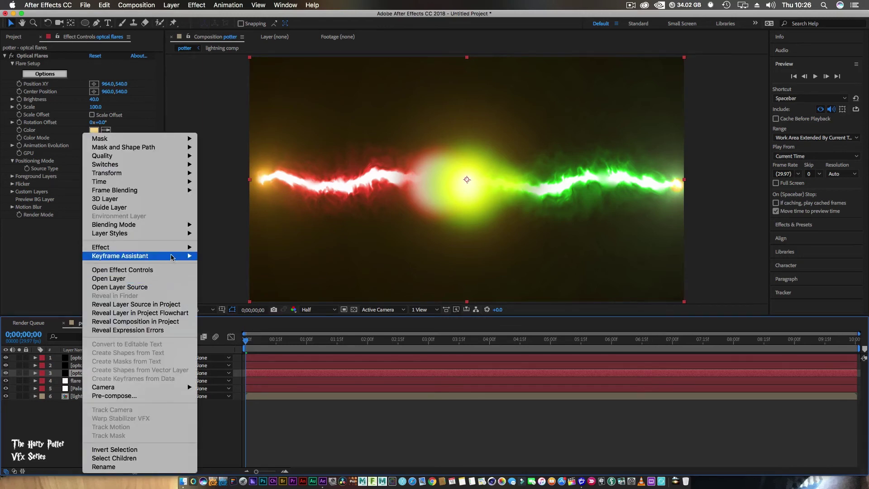
pyautogui.moveTo(150, 247)
pyautogui.moveTo(274, 466)
pyautogui.click(358, 467)
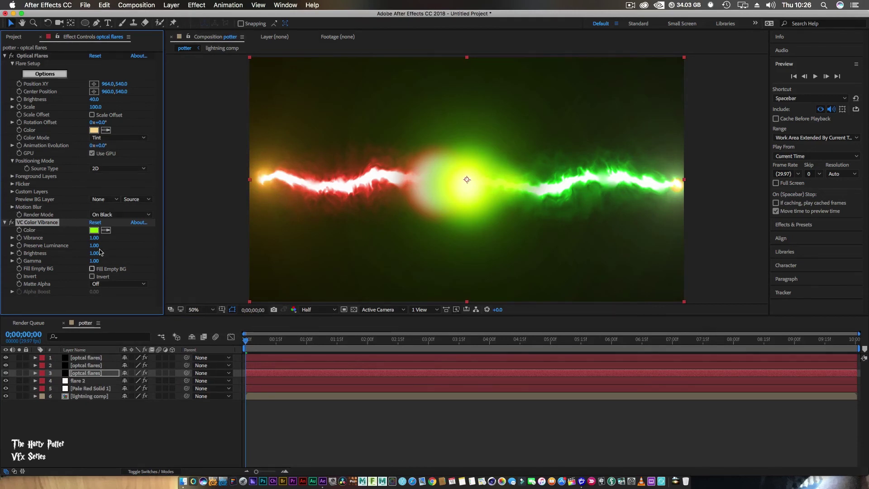
pyautogui.click(95, 230)
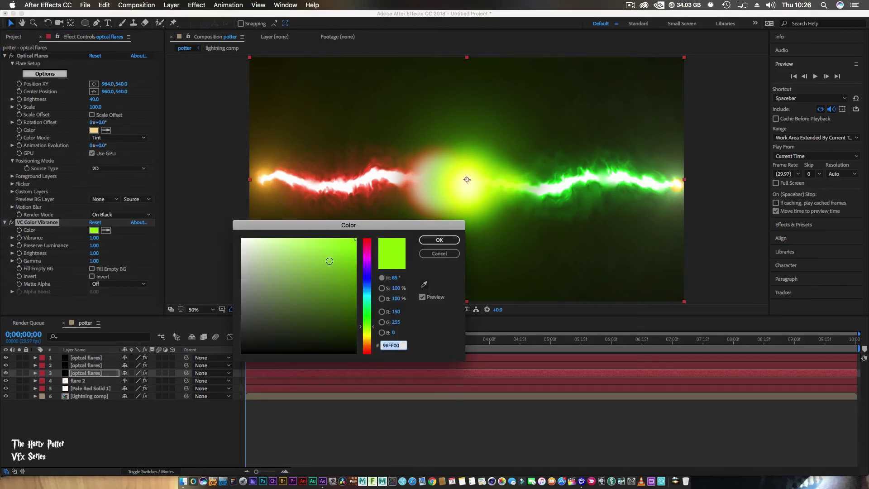
pyautogui.click(269, 242)
pyautogui.click(247, 241)
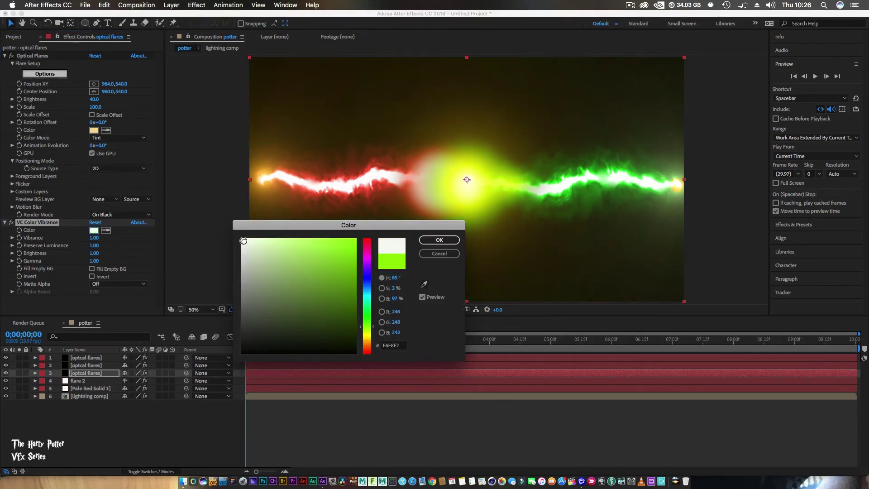
pyautogui.click(257, 241)
pyautogui.click(439, 239)
# - Apply VC Color Vibrance to the flare layer at the red beam's outer end and set its color to red
pyautogui.click(99, 359)
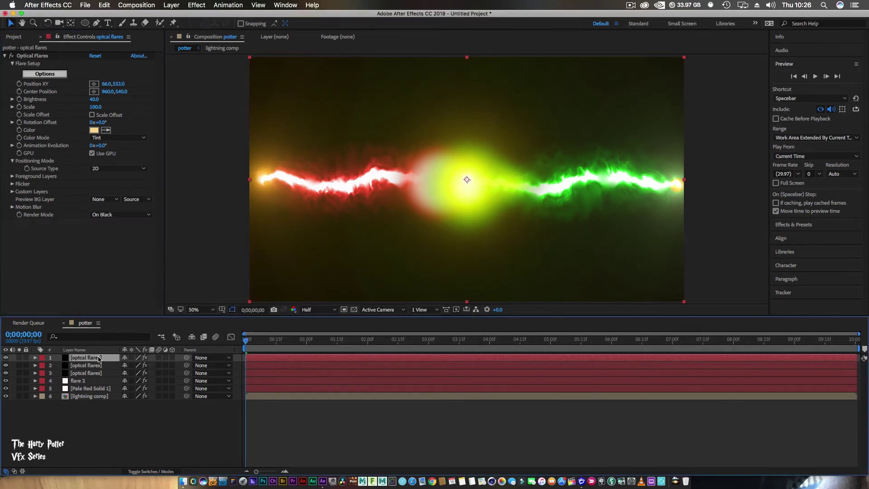
pyautogui.click(93, 366)
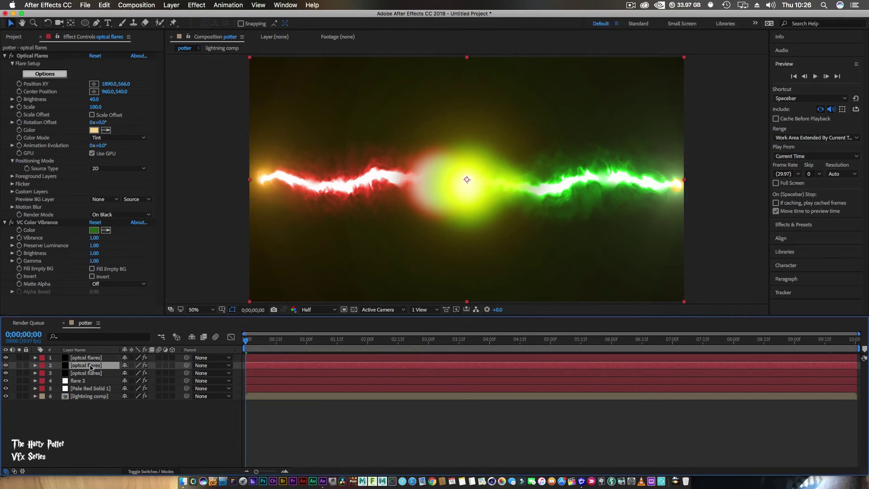
pyautogui.click(89, 357)
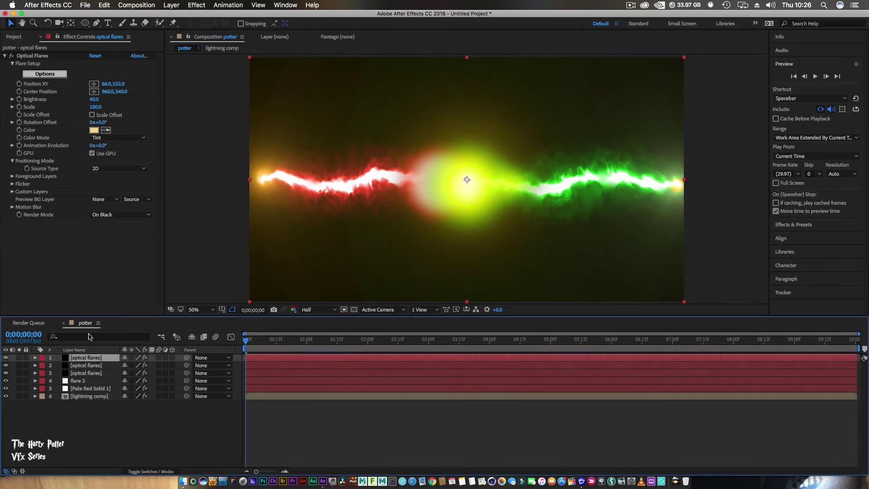
pyautogui.click(38, 57)
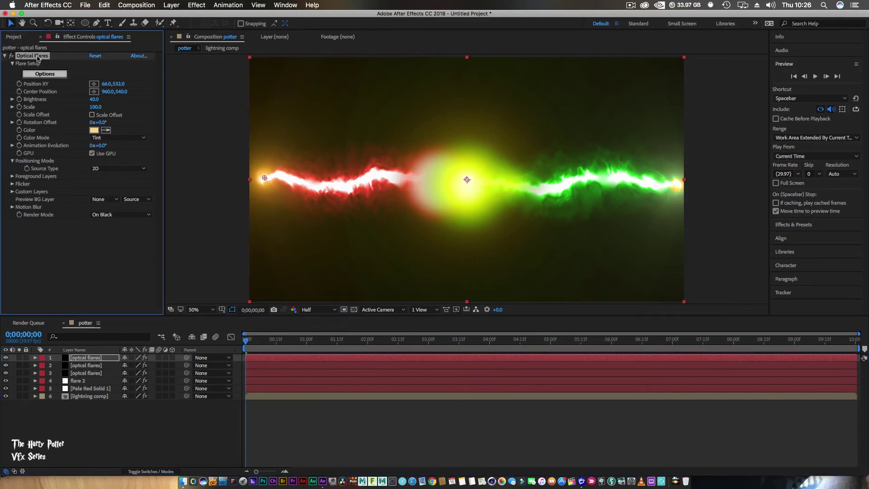
pyautogui.rightClick(82, 358)
pyautogui.moveTo(175, 248)
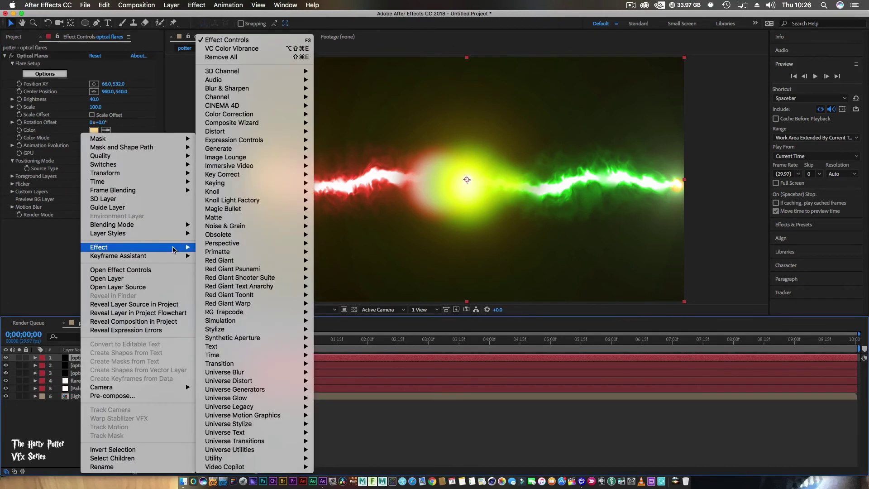
pyautogui.moveTo(265, 469)
pyautogui.click(360, 468)
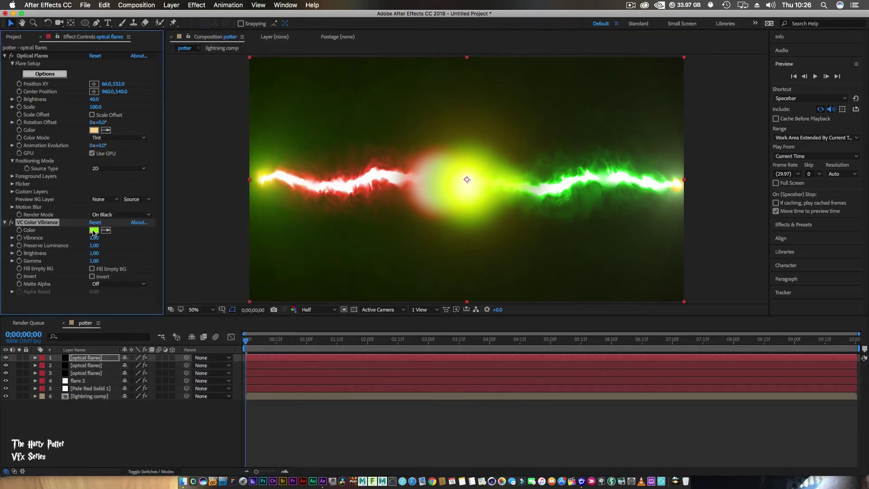
pyautogui.click(94, 230)
pyautogui.moveTo(372, 247); pyautogui.dragTo(369, 239)
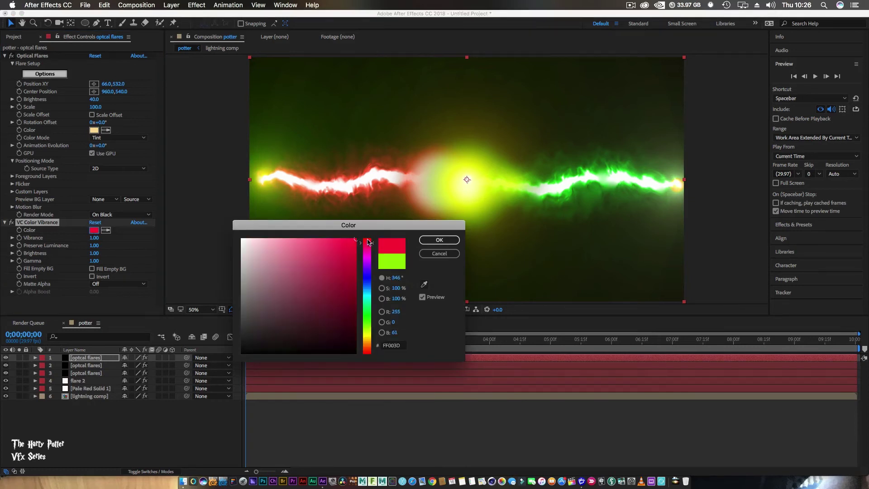
pyautogui.click(437, 240)
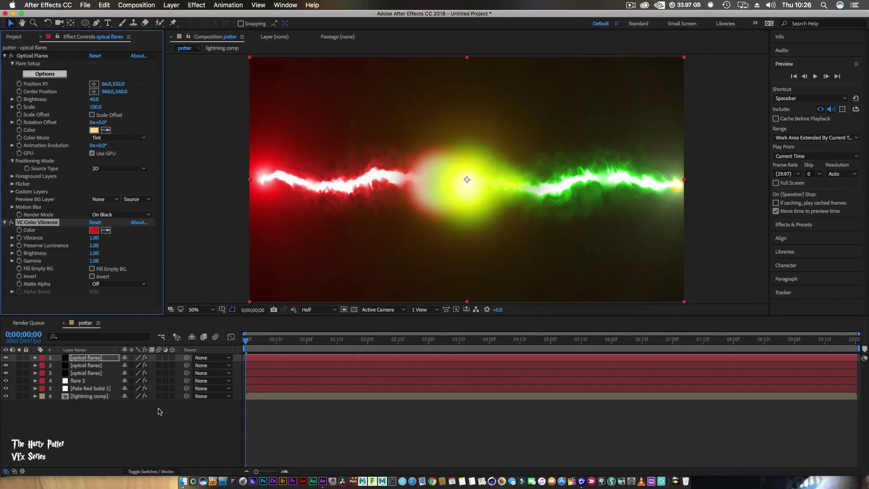
# - Preview the potter composition from the first frame and deselect the flare layer
pyautogui.moveTo(248, 341); pyautogui.dragTo(212, 353)
pyautogui.press('space')
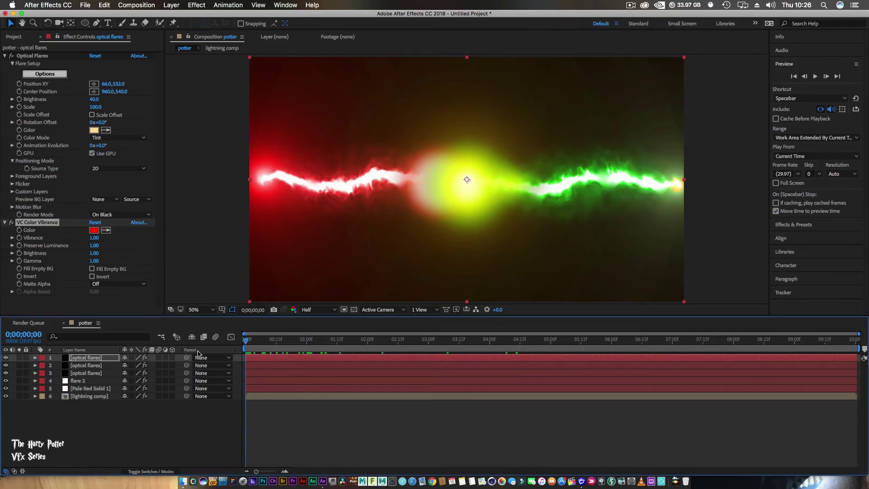
pyautogui.click(71, 438)
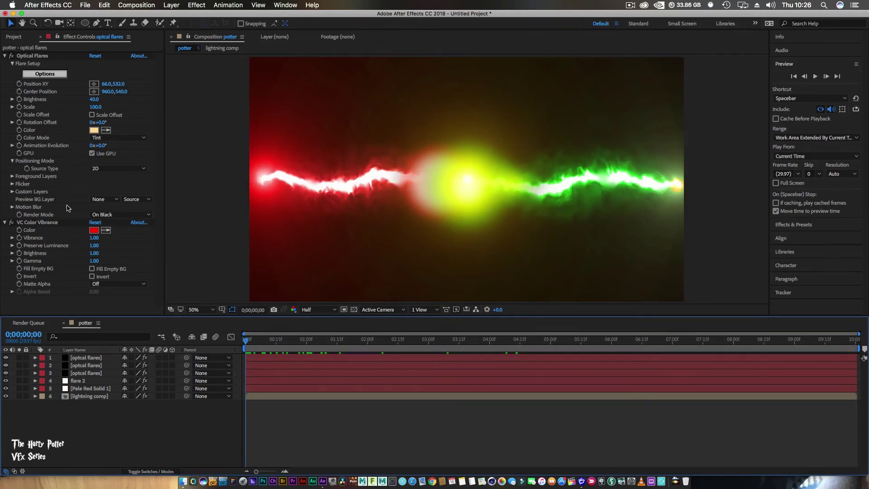
# - Import the spark clip Welding_Ceiling_09.mov from the Desktop as footage
pyautogui.click(84, 6)
pyautogui.moveTo(131, 122)
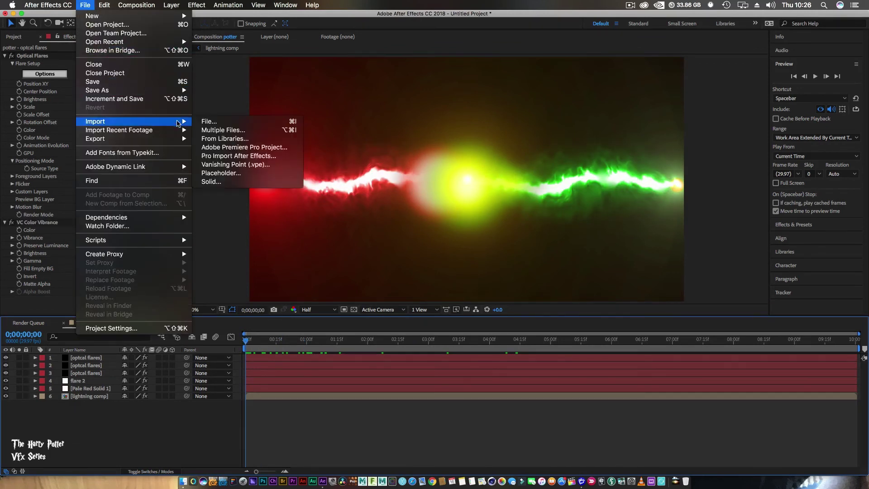
pyautogui.click(259, 122)
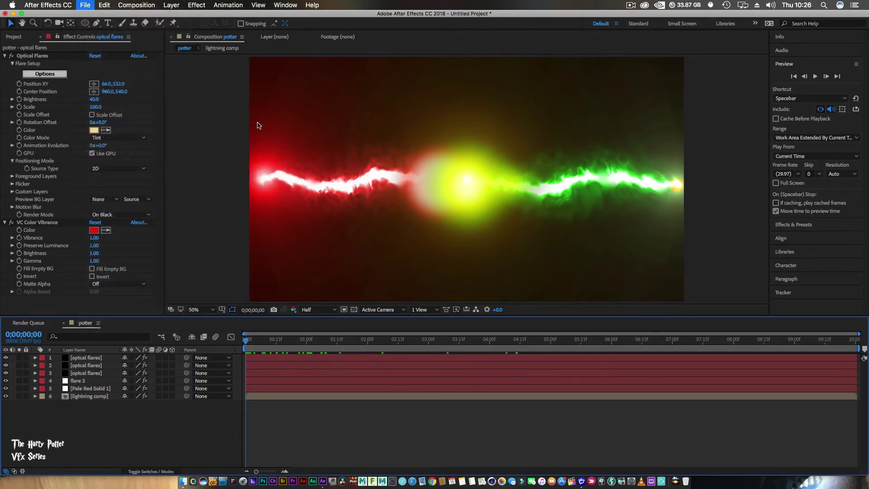
pyautogui.scroll(-3, 438, 216)
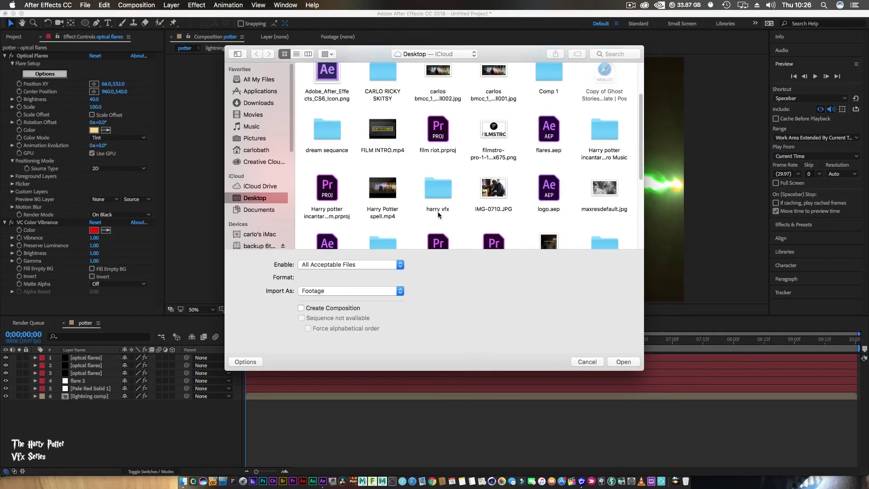
pyautogui.scroll(-10, 437, 216)
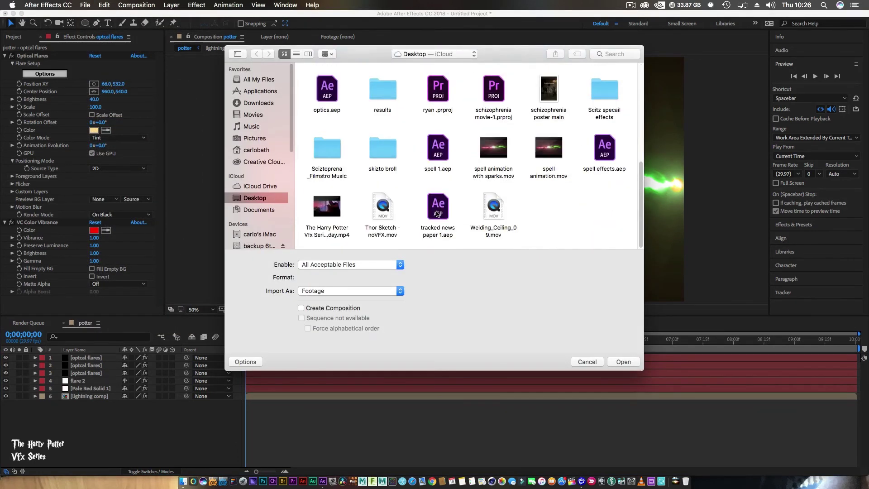
pyautogui.click(492, 209)
pyautogui.doubleClick(492, 210)
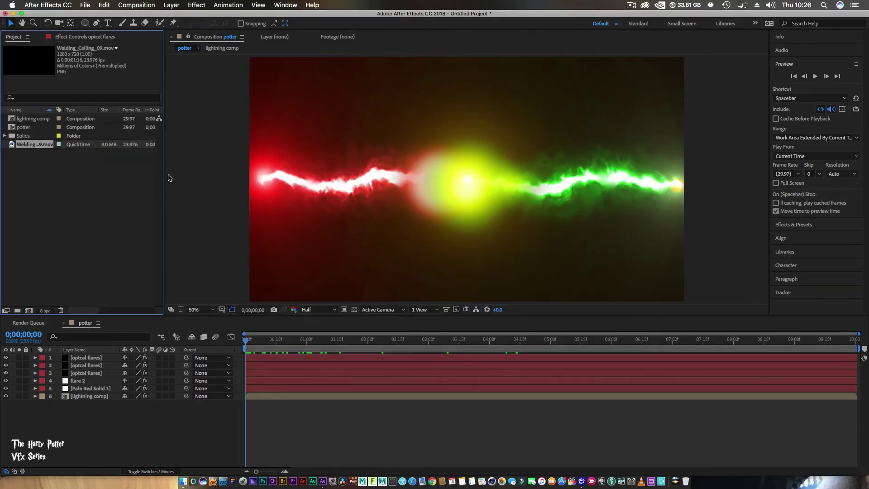
# - Add Welding_Ceiling_09.mov to the center of the potter composition and go to frame 7, where its sparks show
pyautogui.moveTo(35, 146); pyautogui.dragTo(472, 178)
pyautogui.moveTo(467, 181); pyautogui.dragTo(469, 183)
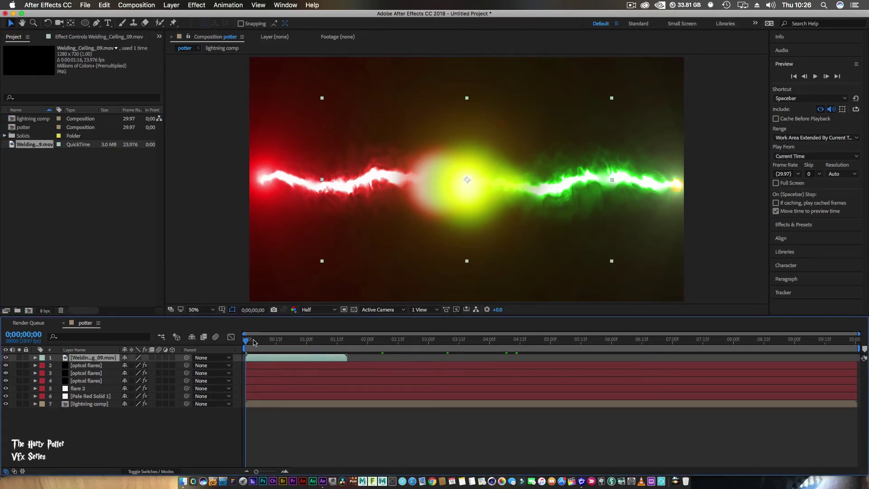
pyautogui.moveTo(249, 339)
pyautogui.mouseDown()
pyautogui.moveTo(282, 345)
pyautogui.moveTo(259, 343)
pyautogui.mouseUp()
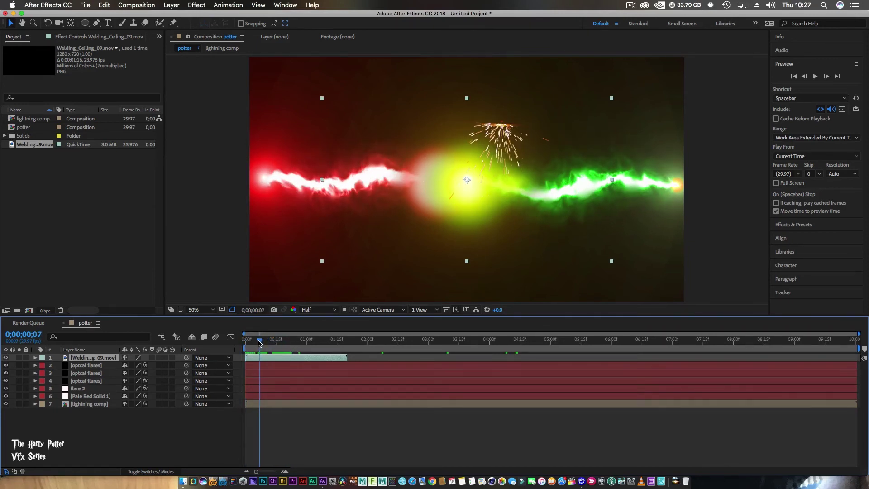
# - Move the welding sparks onto the beams' collision point and place the clip's layer directly below the three optcal flares layers
pyautogui.moveTo(499, 133); pyautogui.dragTo(465, 189)
pyautogui.moveTo(84, 359); pyautogui.dragTo(84, 389)
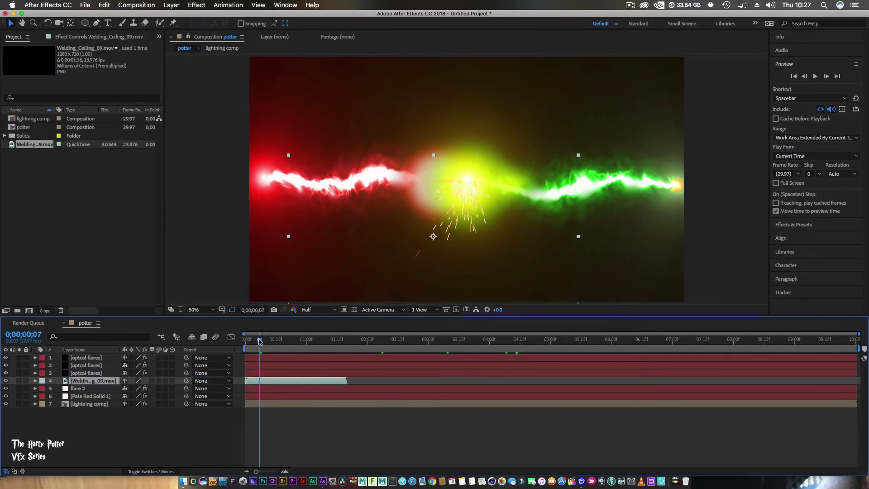
pyautogui.moveTo(262, 343)
pyautogui.mouseDown()
pyautogui.moveTo(309, 343)
pyautogui.moveTo(261, 343)
pyautogui.mouseUp()
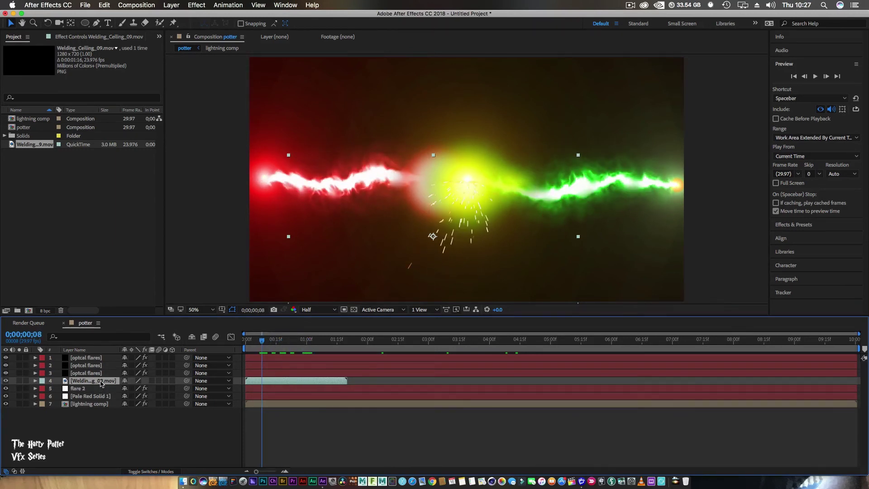
# - Duplicate the welding spark layer twice and stagger the copies in time to start at about 1 and 2.3 seconds, overlapping the preceding clips
pyautogui.hotkey('ctrl', 'd')
pyautogui.hotkey('ctrl', 'd')
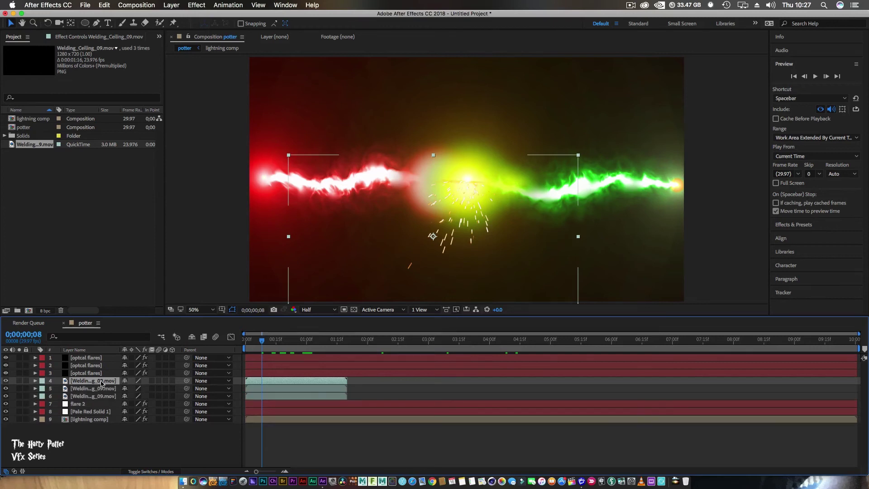
pyautogui.moveTo(274, 389); pyautogui.dragTo(447, 402)
pyautogui.click(320, 397)
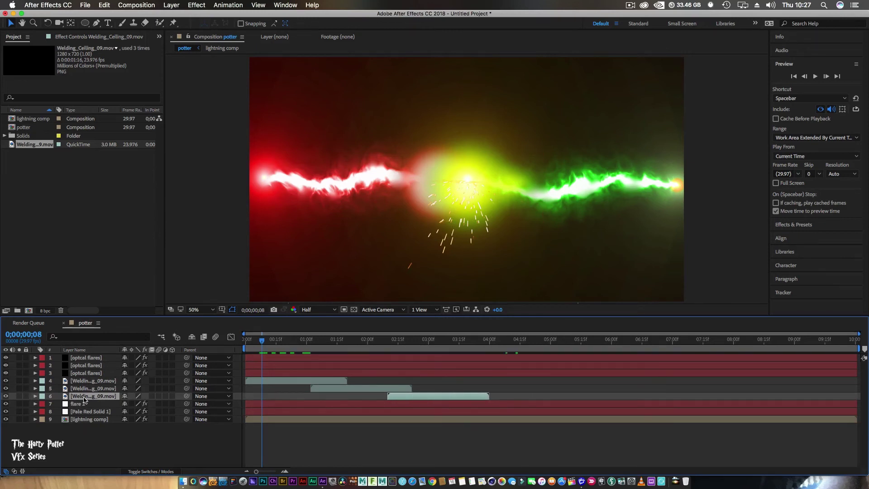
pyautogui.click(93, 382)
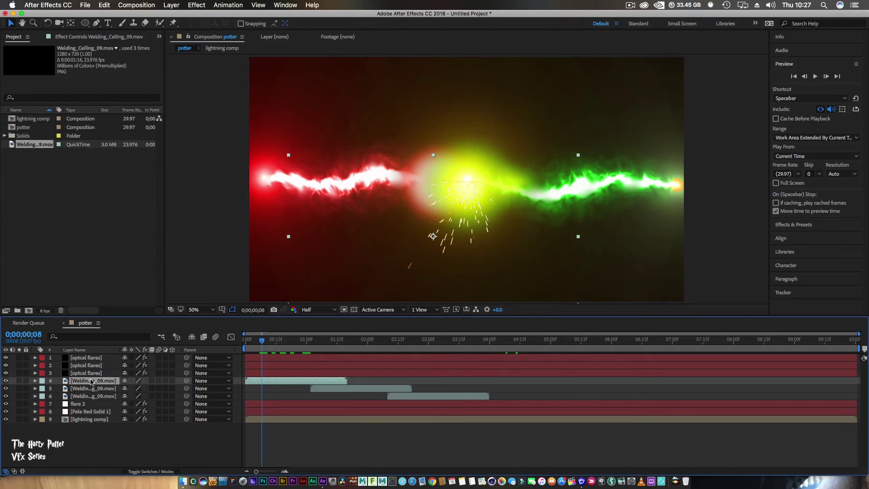
# - Pre-compose the three Welding_Ceiling_09.mov layers into a new composition named spark
pyautogui.keyDown('shift'); pyautogui.click(89, 397); pyautogui.keyUp('shift')
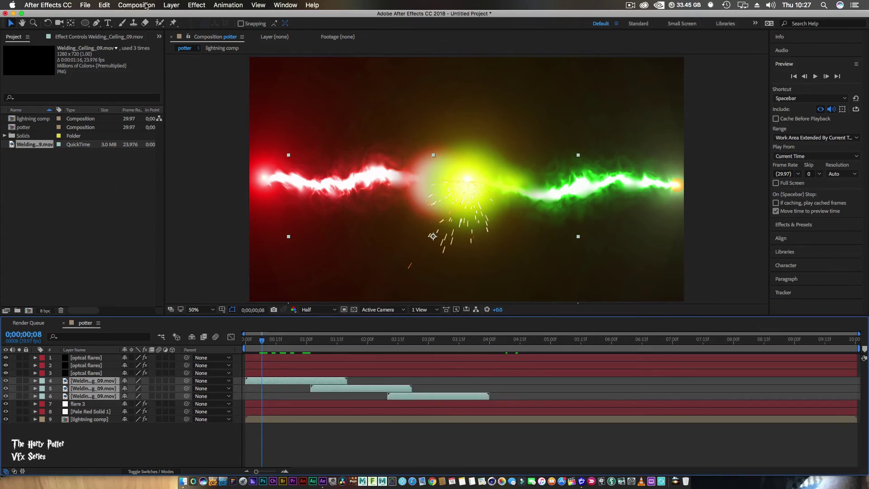
pyautogui.click(172, 5)
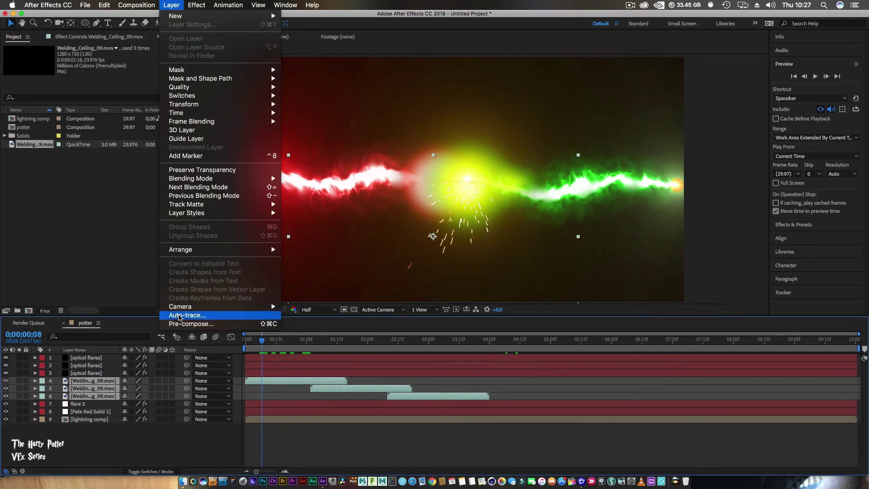
pyautogui.click(175, 324)
pyautogui.write('spark')
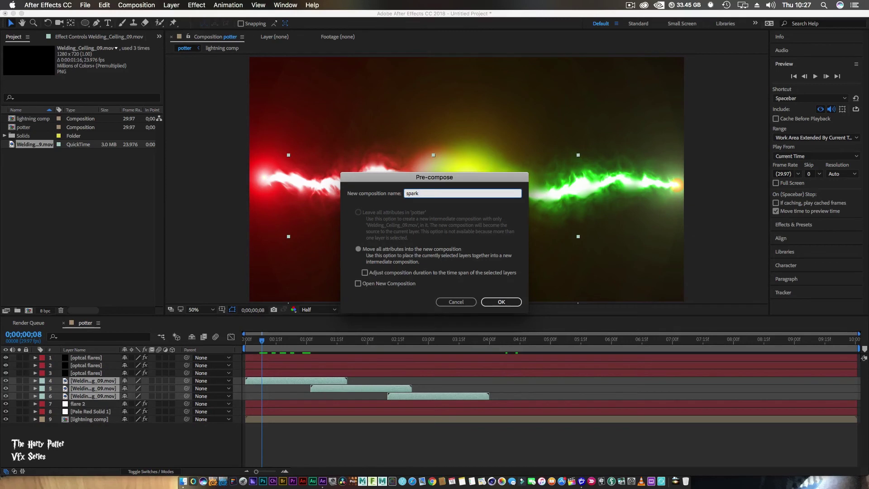
pyautogui.press('Return')
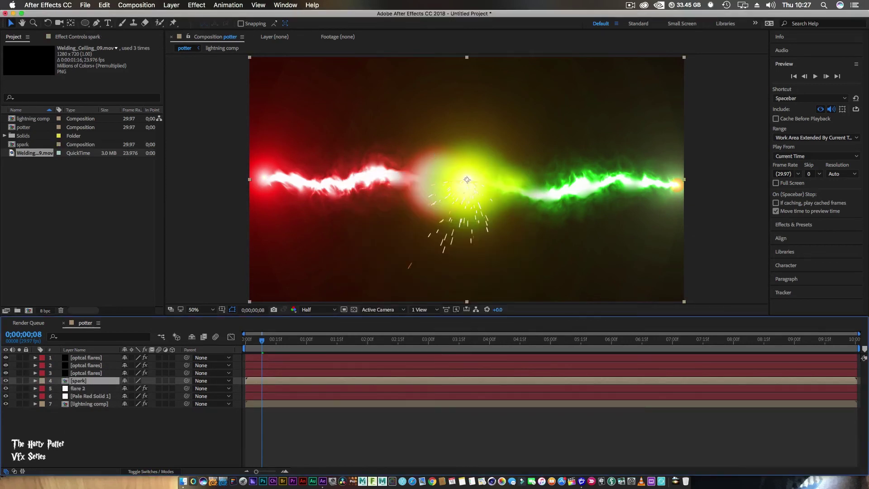
# - Duplicate the spark layer, shift the lower copy to start at about 3.2 seconds, and go to 0;00;02;18 to check the sparks
pyautogui.press('super+d')
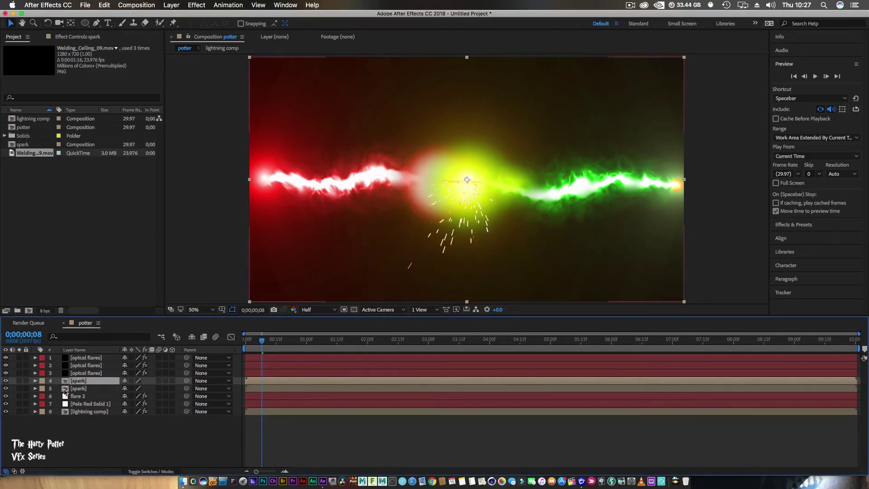
pyautogui.click(75, 389)
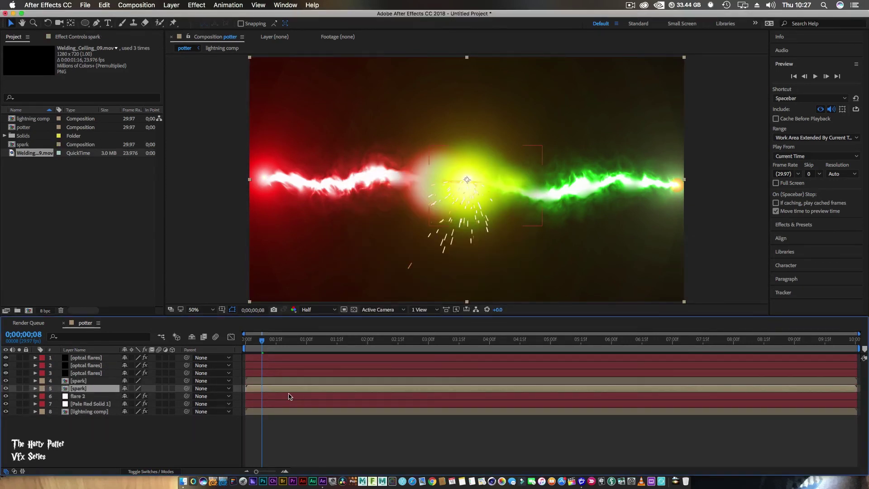
pyautogui.moveTo(289, 390); pyautogui.dragTo(483, 389)
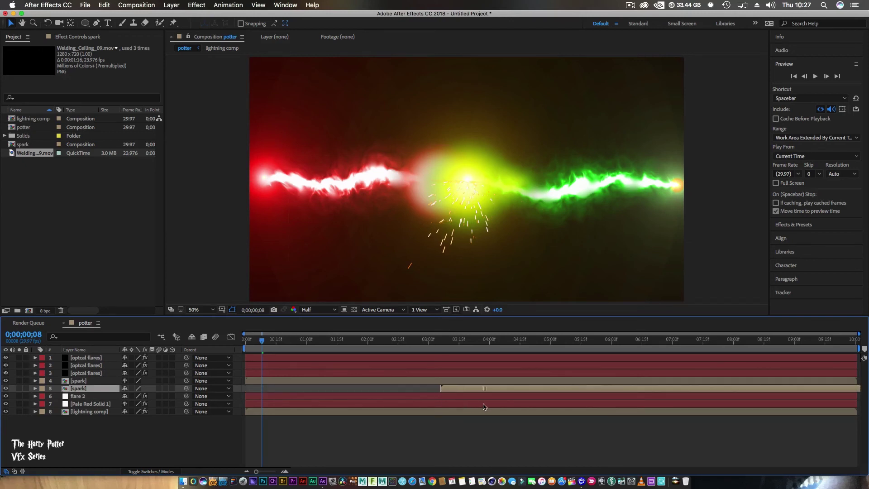
pyautogui.moveTo(263, 342); pyautogui.dragTo(406, 364)
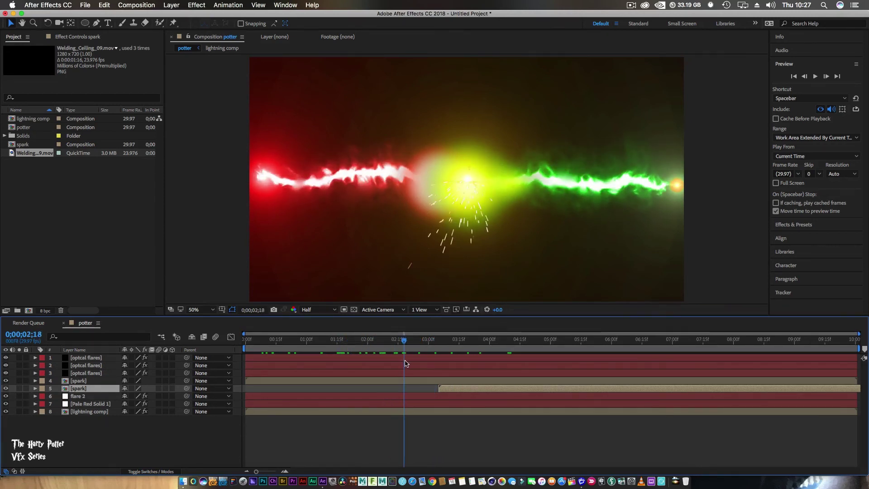
# - Set the blending mode of both spark layers to Screen
pyautogui.click(359, 383)
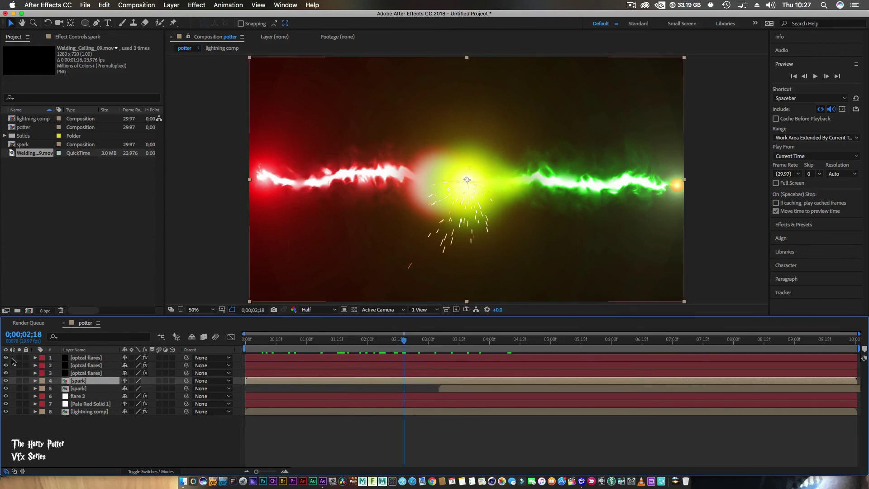
pyautogui.rightClick(89, 384)
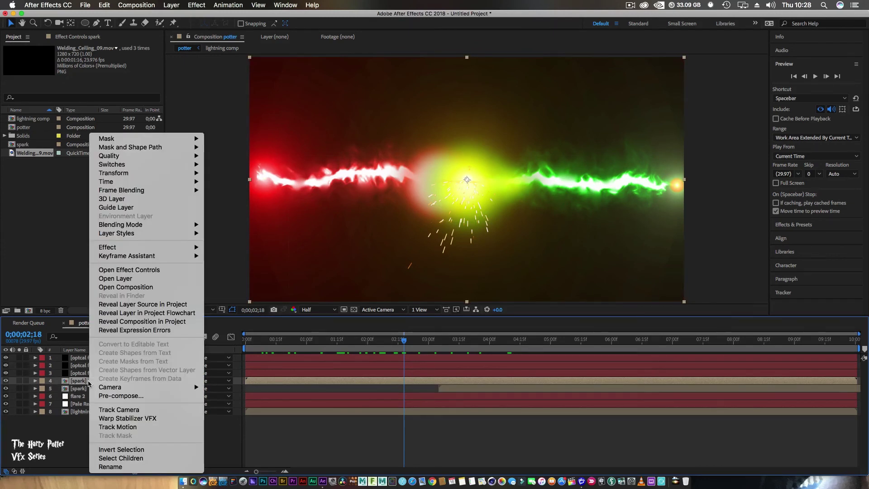
pyautogui.moveTo(183, 225)
pyautogui.click(224, 216)
pyautogui.click(84, 389)
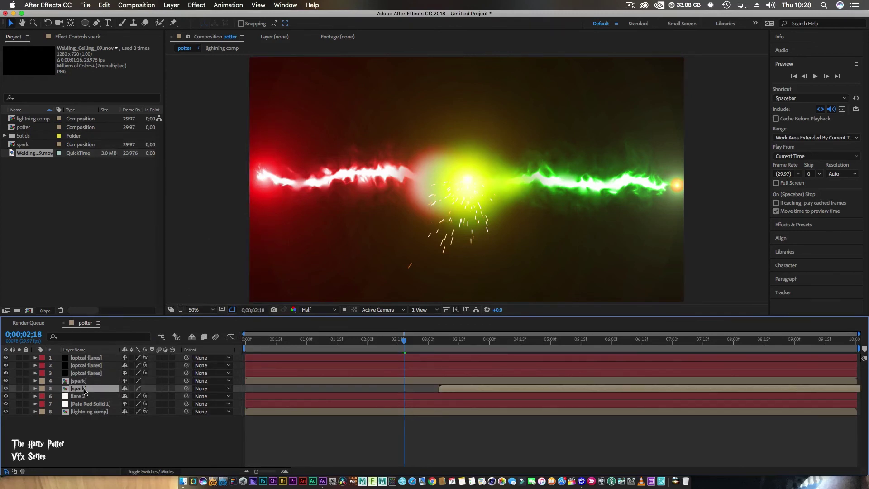
pyautogui.rightClick(84, 391)
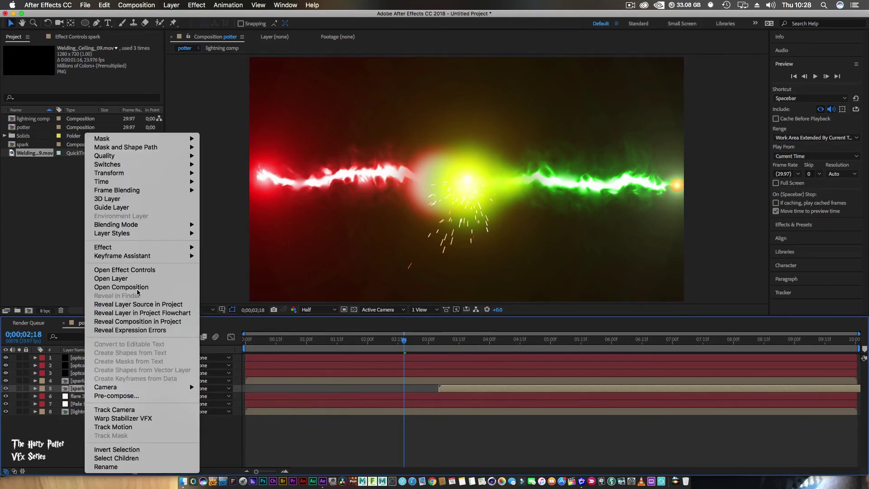
pyautogui.moveTo(136, 224)
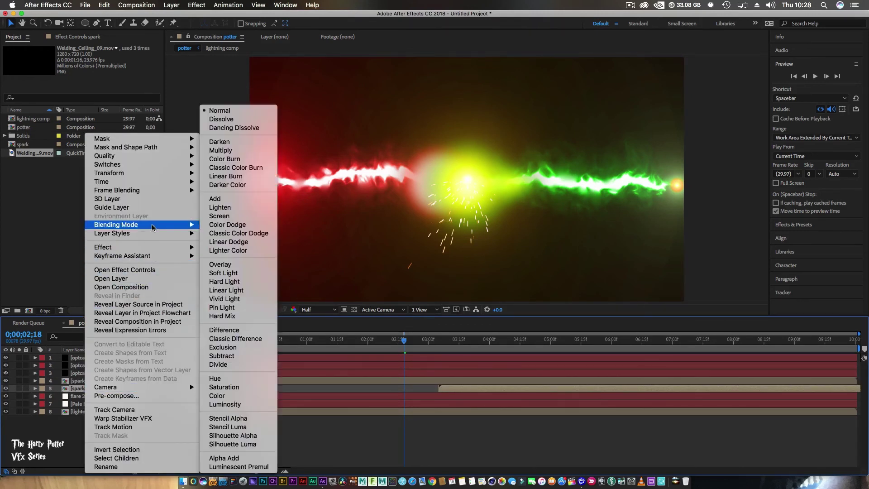
pyautogui.click(222, 220)
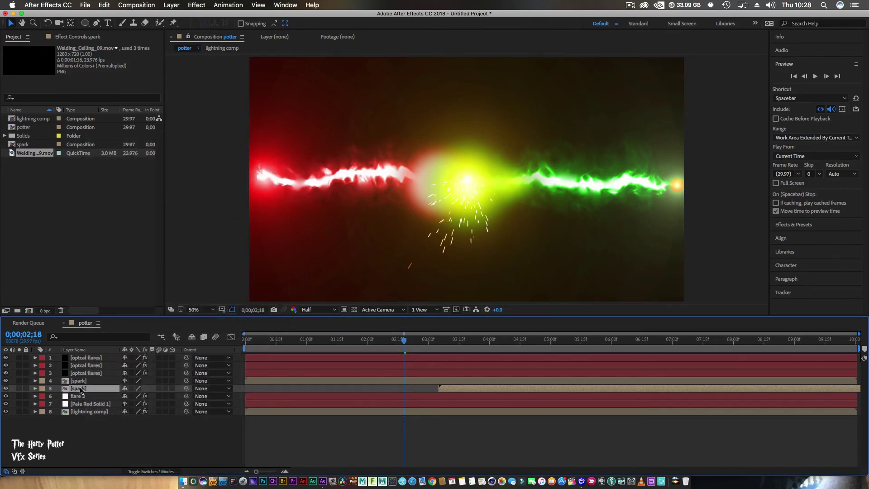
pyautogui.click(454, 226)
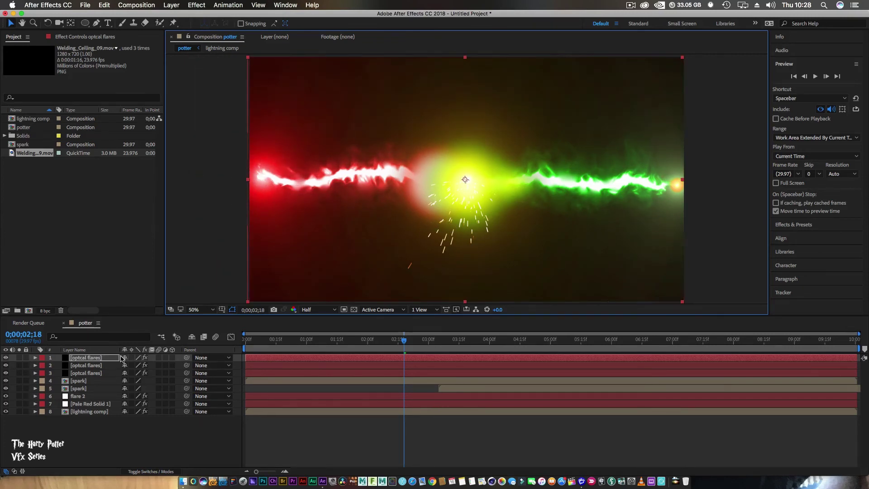
# - Rotate the later-starting spark layer to about 145° and check its sparks at 0;00;04;12
pyautogui.click(72, 389)
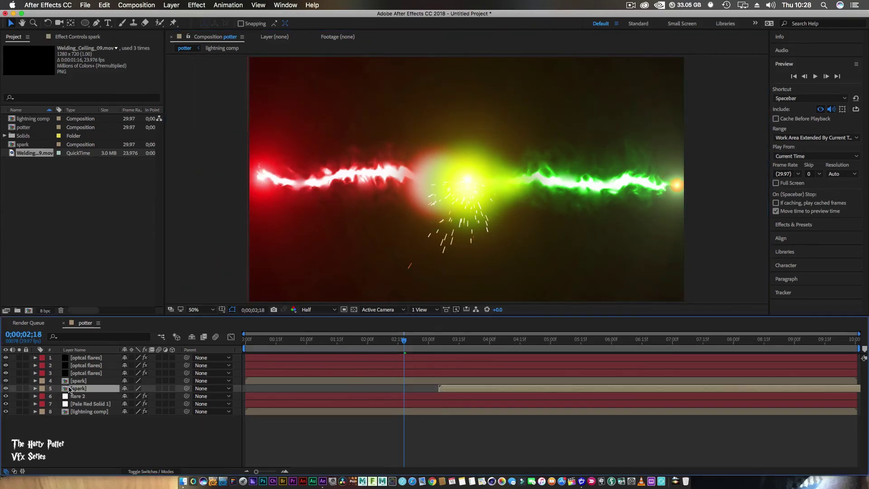
pyautogui.click(35, 388)
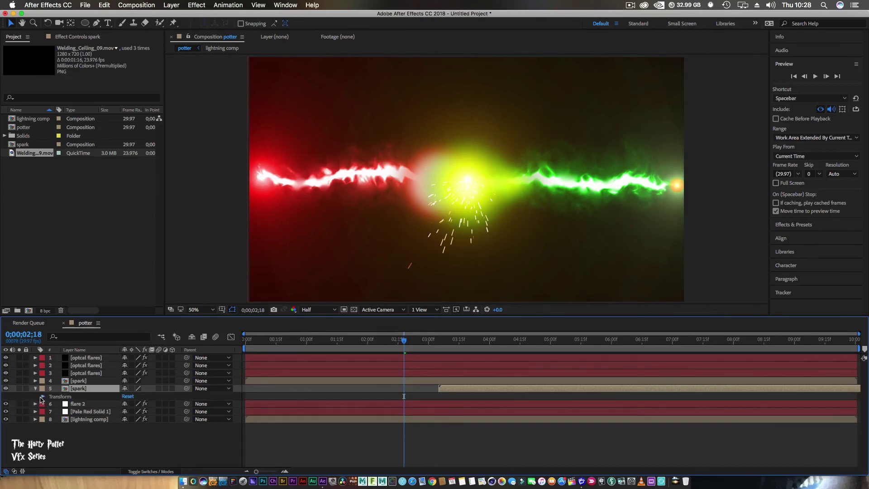
pyautogui.click(42, 396)
pyautogui.moveTo(133, 427); pyautogui.dragTo(323, 382)
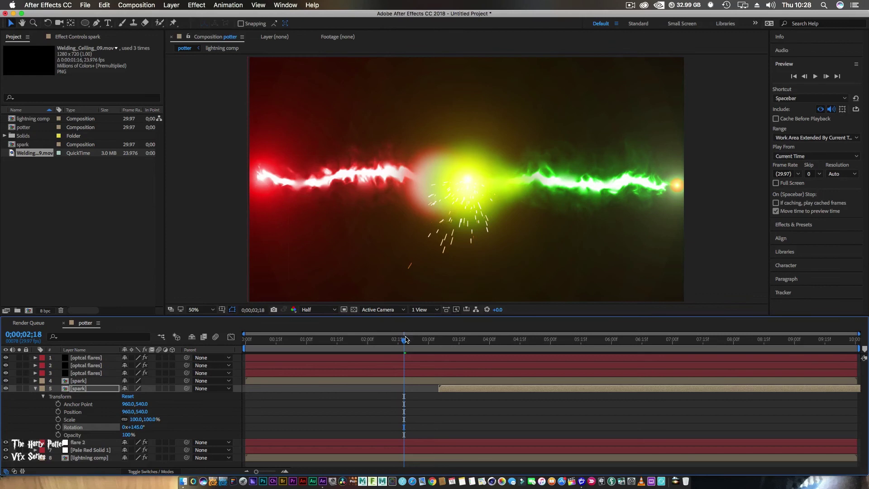
pyautogui.moveTo(436, 351); pyautogui.dragTo(515, 361)
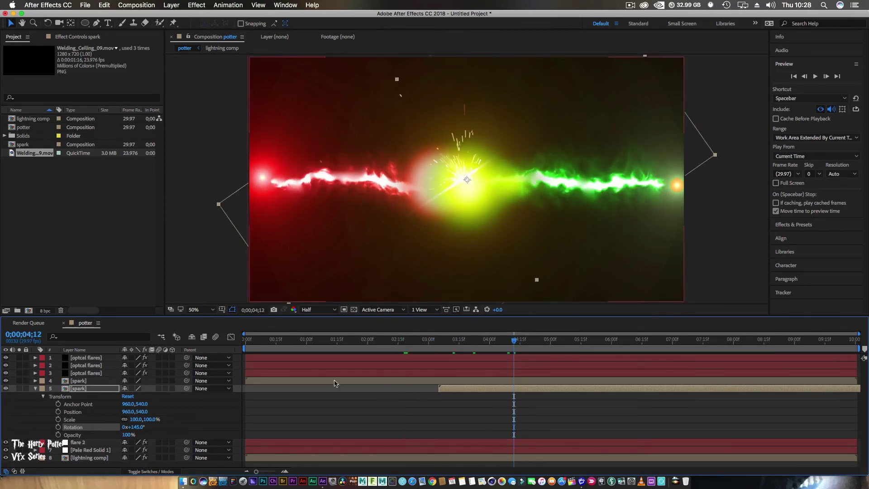
pyautogui.click(35, 389)
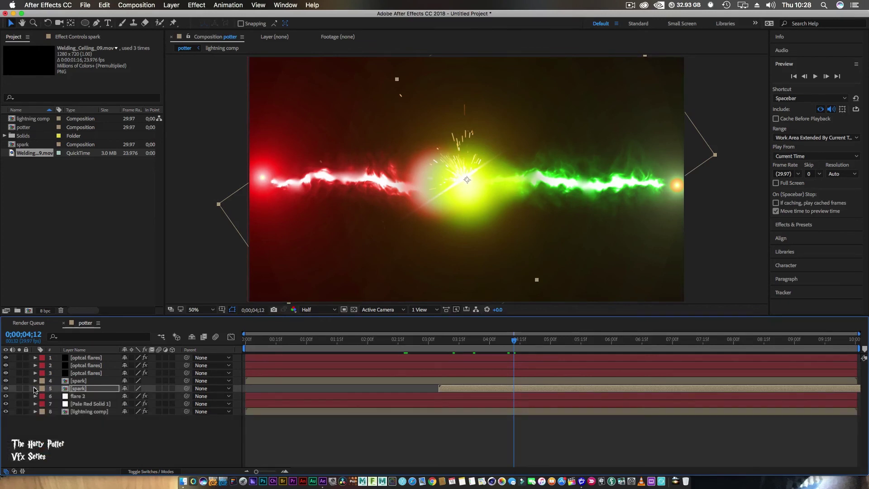
# - Move both spark layers directly below the flare 2 layer and check the sparks at 0;00;03;12
pyautogui.moveTo(75, 391); pyautogui.dragTo(77, 395)
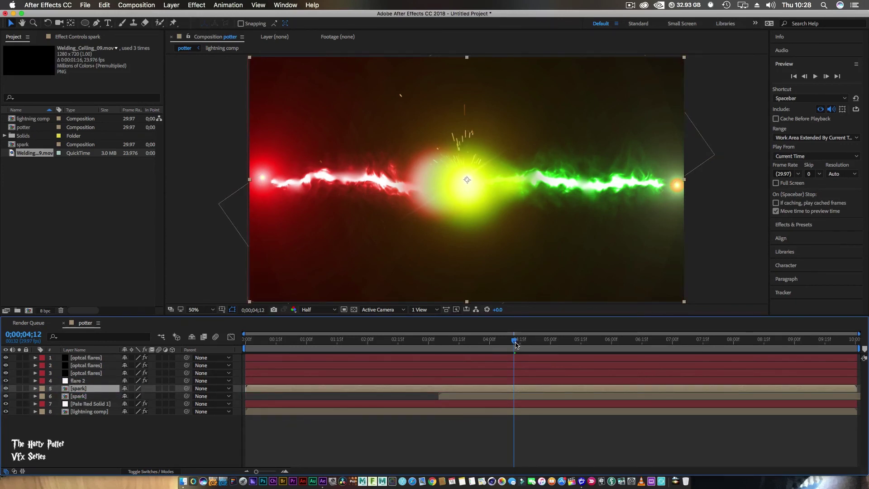
pyautogui.moveTo(516, 342); pyautogui.dragTo(453, 342)
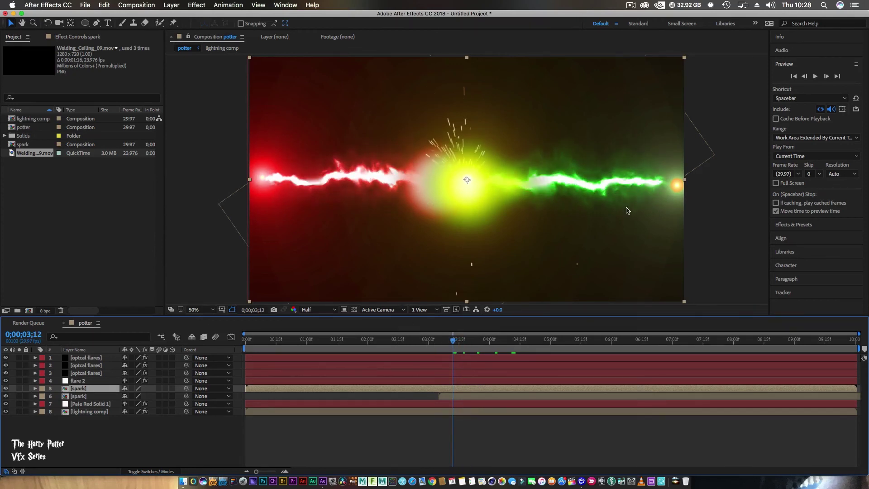
pyautogui.click(677, 186)
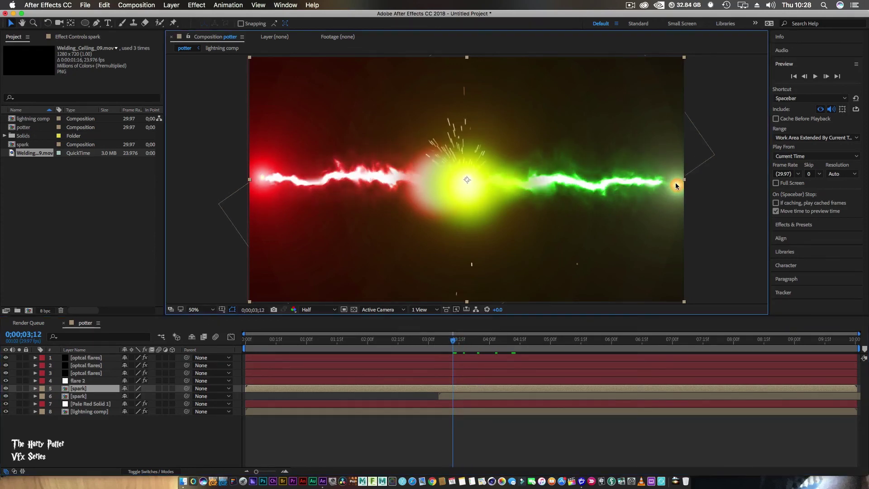
# - Preview the potter composition from its first frame to examine the spark animation
pyautogui.moveTo(453, 341); pyautogui.dragTo(226, 325)
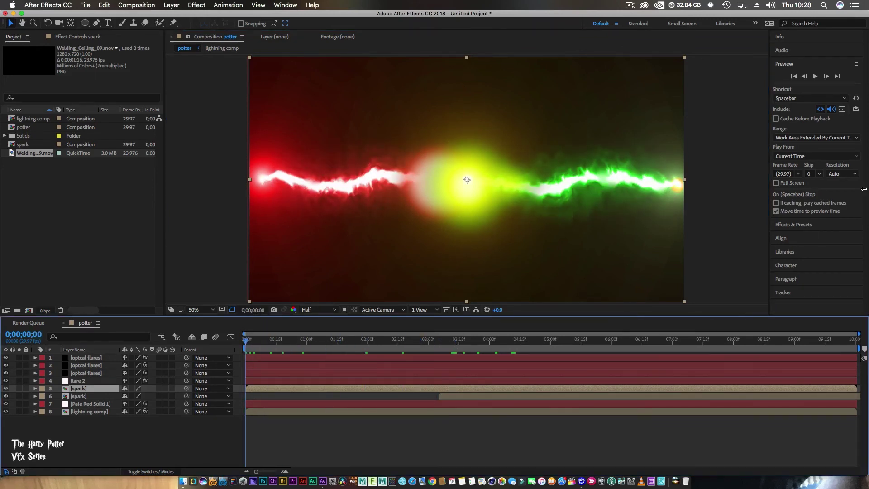
pyautogui.click(816, 77)
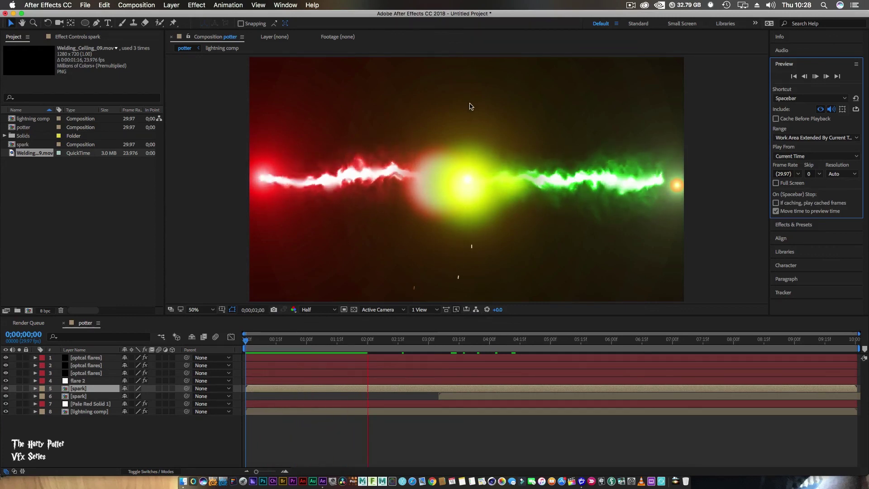
pyautogui.press('space')
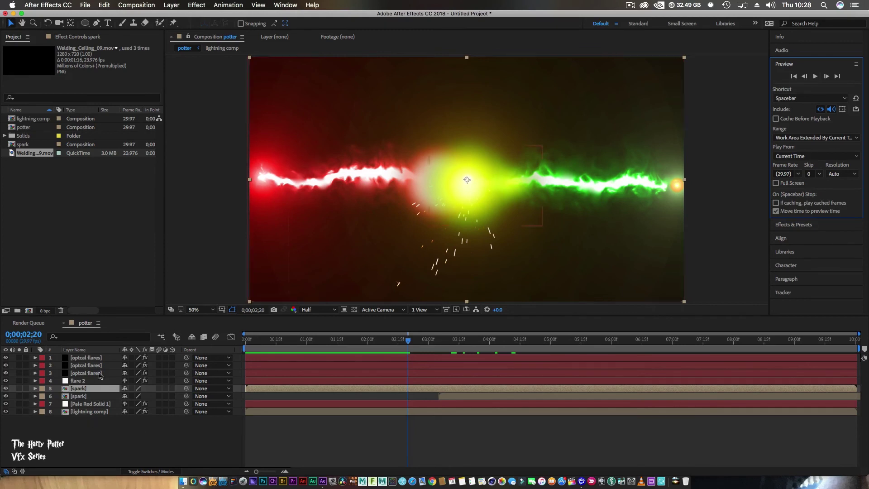
# - Pre-compose all layers of the potter composition into a new composition named harry effect
pyautogui.click(86, 360)
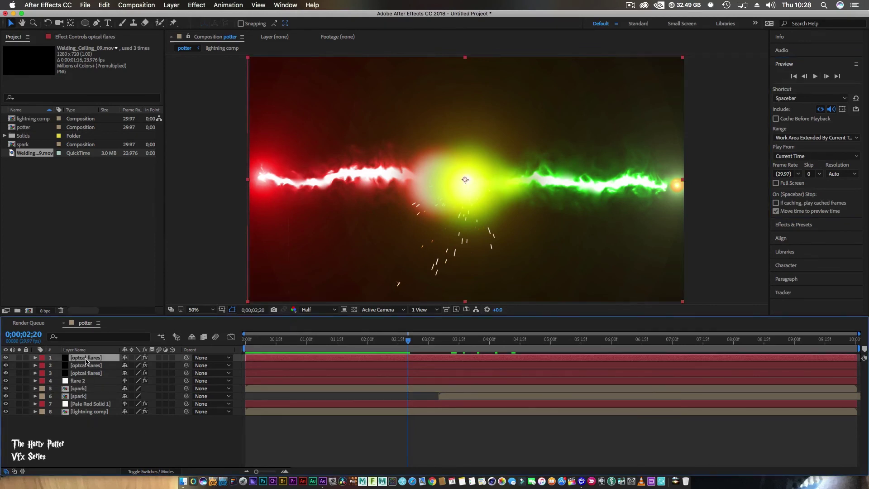
pyautogui.keyDown('shift'); pyautogui.click(76, 410); pyautogui.keyUp('shift')
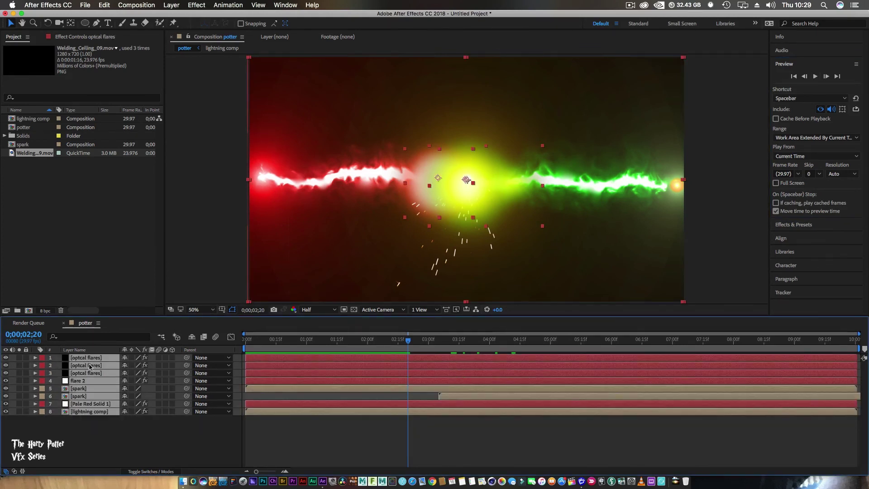
pyautogui.click(166, 5)
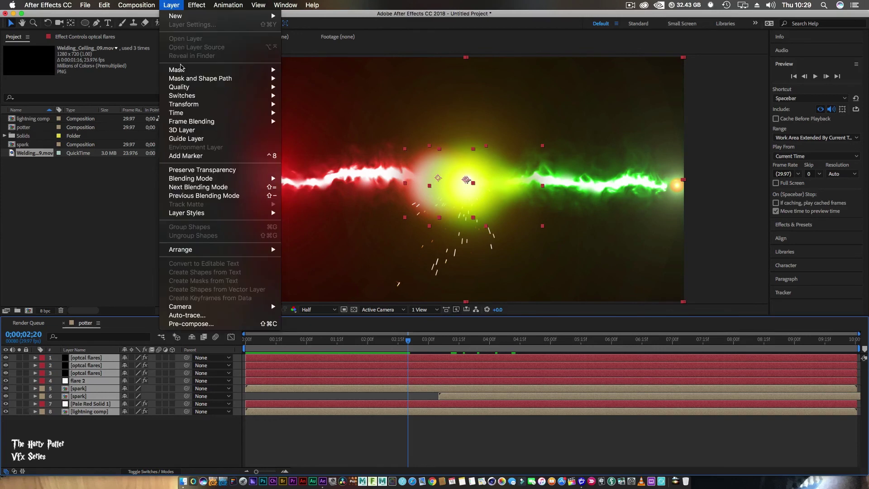
pyautogui.click(180, 325)
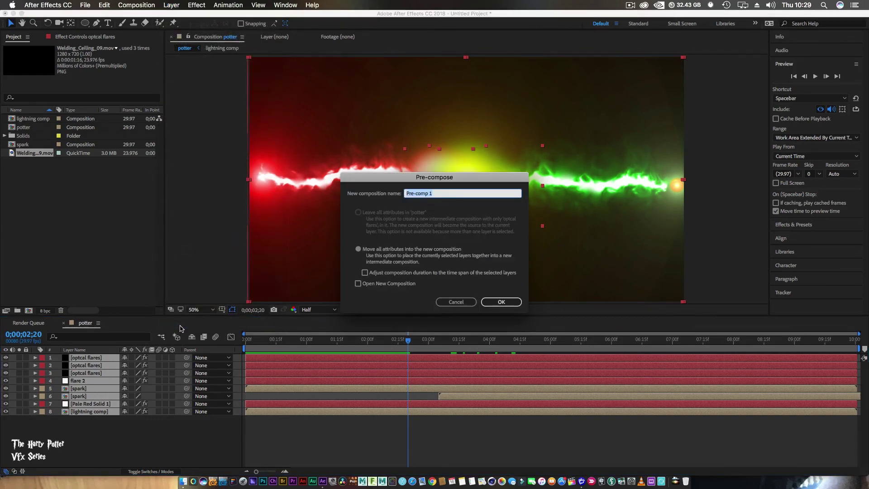
pyautogui.write('harry effect')
pyautogui.press('Return')
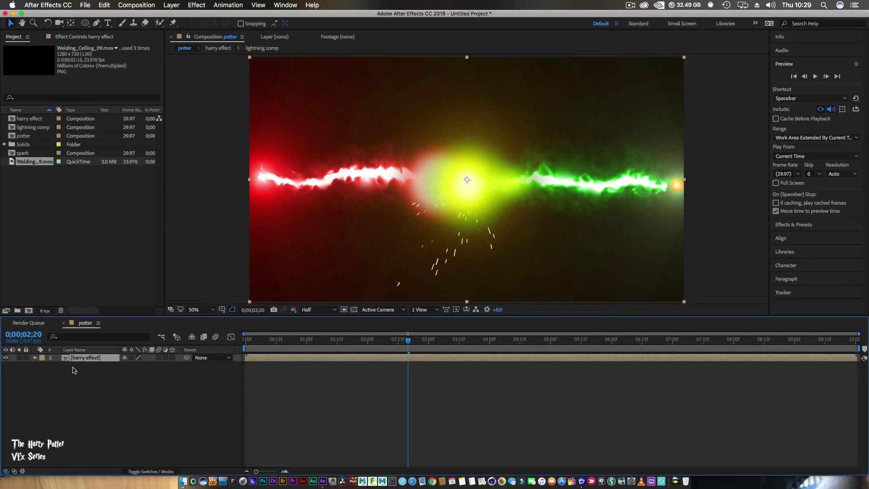
# - Start a Pen mask on the harry effect layer, curving above both beams, beyond the frame's right edge, and under the green beam to the frame's bottom
pyautogui.click(95, 23)
pyautogui.moveTo(231, 137); pyautogui.dragTo(240, 132)
pyautogui.click(279, 122)
pyautogui.click(382, 134)
pyautogui.click(458, 108)
pyautogui.click(619, 106)
pyautogui.click(661, 122)
pyautogui.moveTo(717, 149); pyautogui.dragTo(724, 153)
pyautogui.click(725, 249)
pyautogui.moveTo(640, 271); pyautogui.dragTo(625, 269)
pyautogui.click(528, 286)
pyautogui.moveTo(524, 299); pyautogui.dragTo(525, 295)
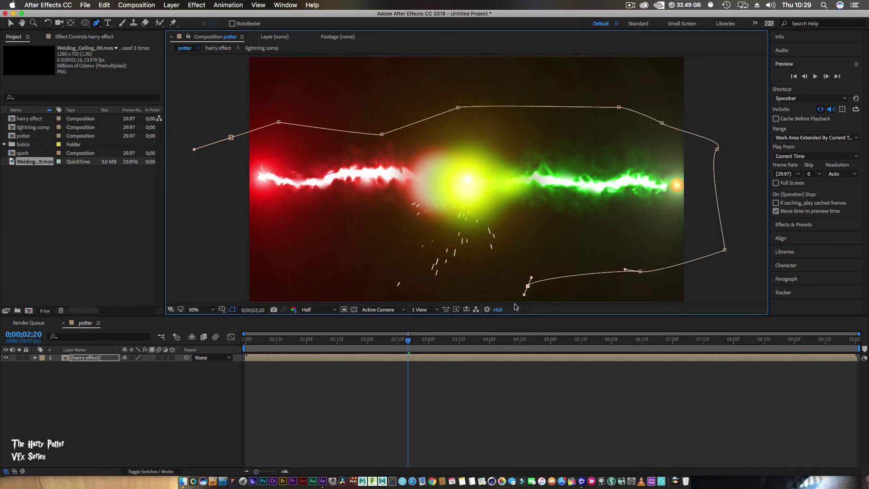
pyautogui.click(520, 303)
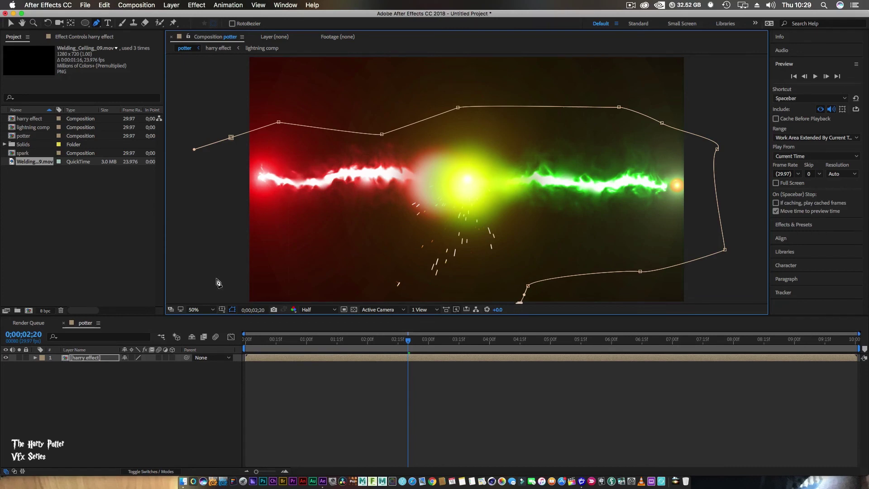
# - Continue the mask up past the sparks, beneath the red beam and outside the frame's left edge, closing it at its first point
pyautogui.click(237, 299)
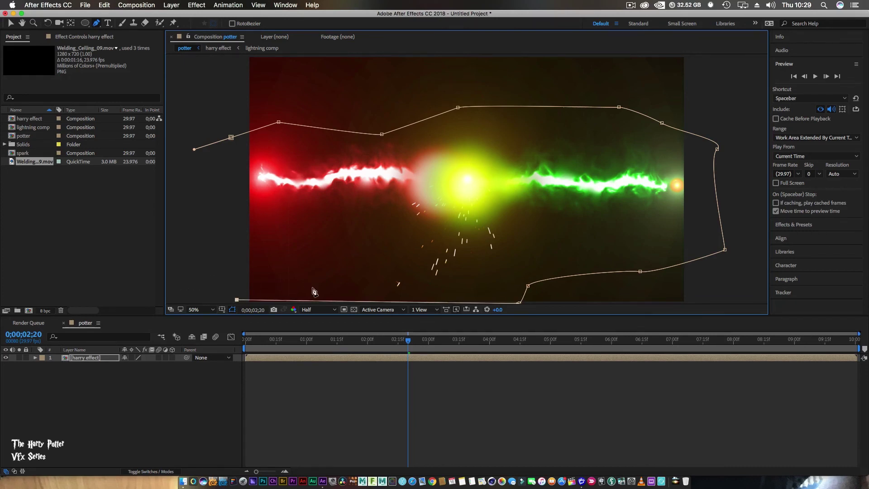
pyautogui.press('cmd+z')
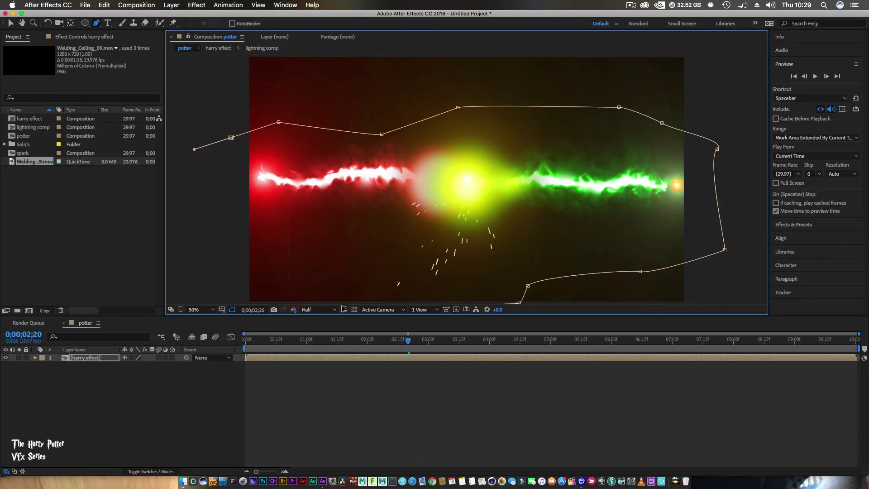
pyautogui.click(352, 290)
pyautogui.moveTo(355, 263); pyautogui.dragTo(358, 250)
pyautogui.click(350, 238)
pyautogui.click(306, 226)
pyautogui.click(268, 227)
pyautogui.click(217, 226)
pyautogui.moveTo(195, 169); pyautogui.dragTo(197, 162)
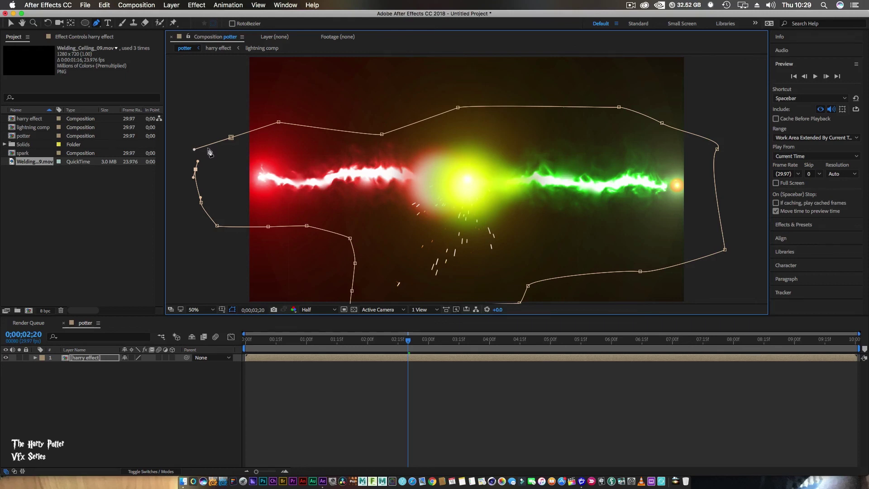
pyautogui.click(231, 138)
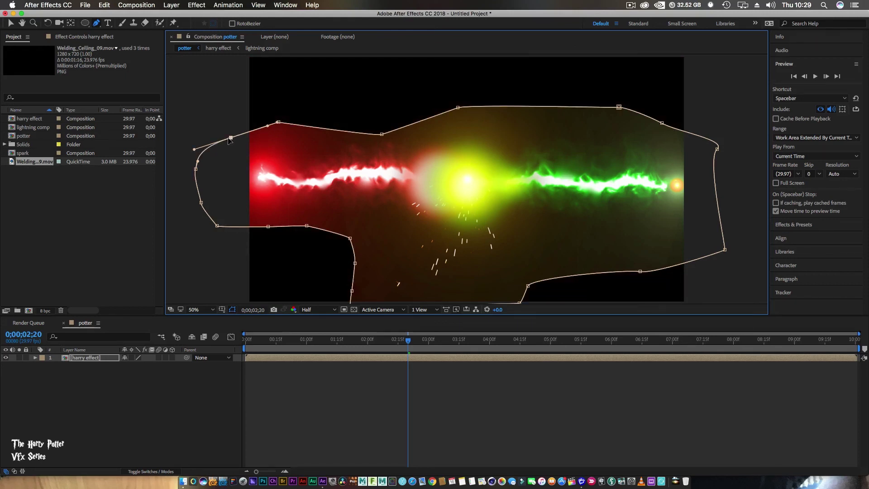
# - Set the Mask 1 feather to 379 pixels and hide the mask outline in the composition view
pyautogui.press('f')
pyautogui.moveTo(141, 375); pyautogui.dragTo(227, 377)
pyautogui.moveTo(283, 373); pyautogui.dragTo(296, 369)
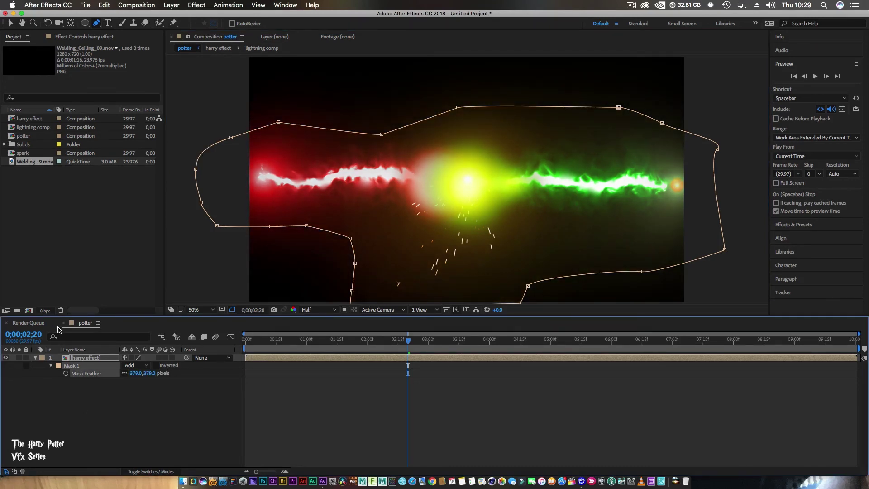
pyautogui.click(82, 358)
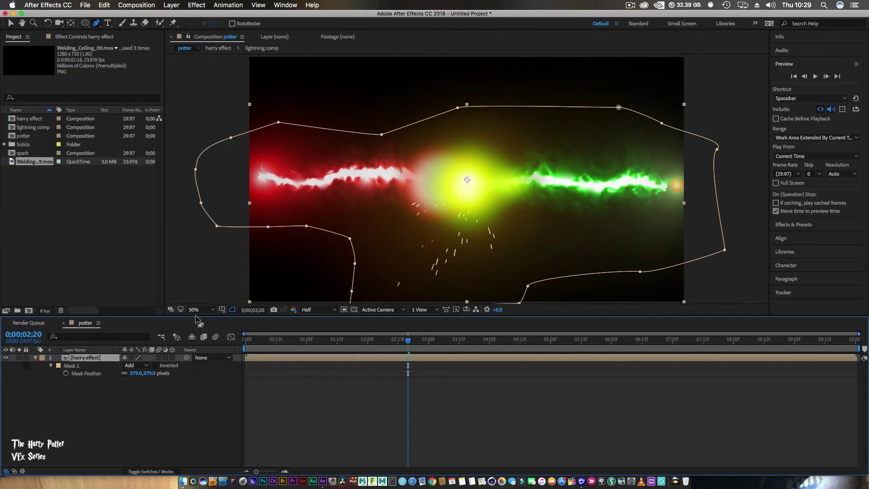
pyautogui.click(233, 310)
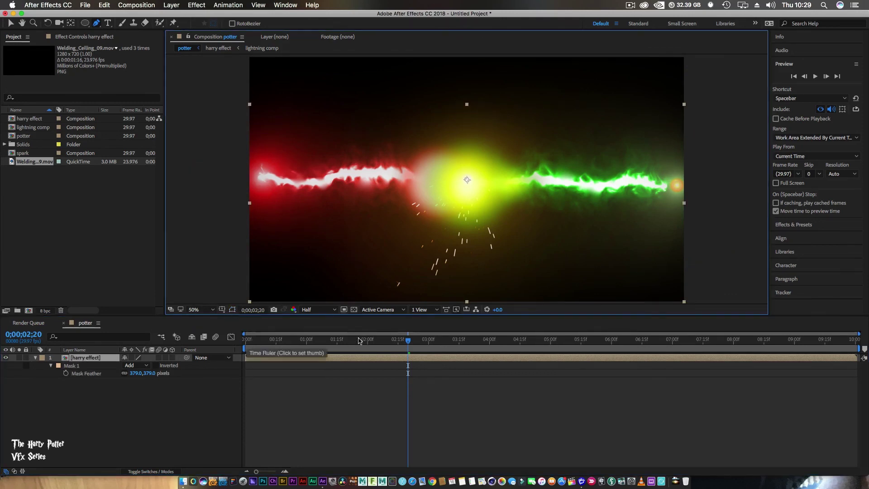
# - Preview the potter composition from its first frame to examine the masked effect with its feathered edges
pyautogui.moveTo(408, 343); pyautogui.dragTo(233, 358)
pyautogui.press('space')
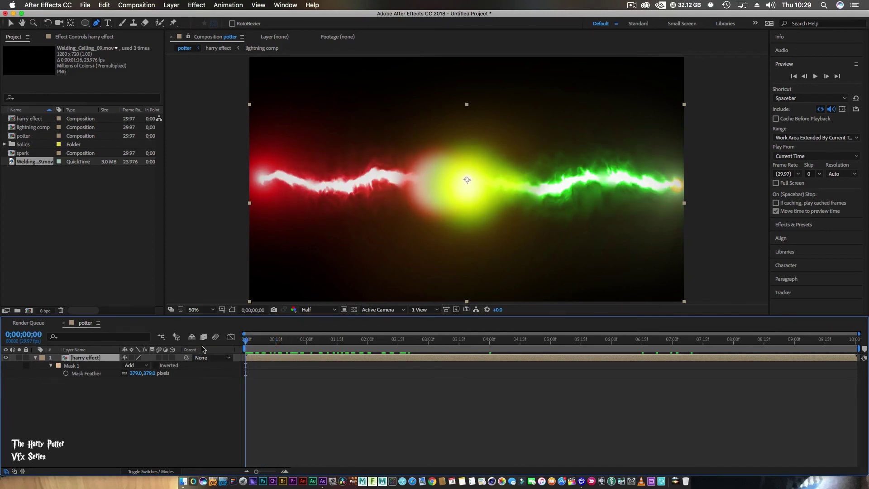
pyautogui.click(815, 76)
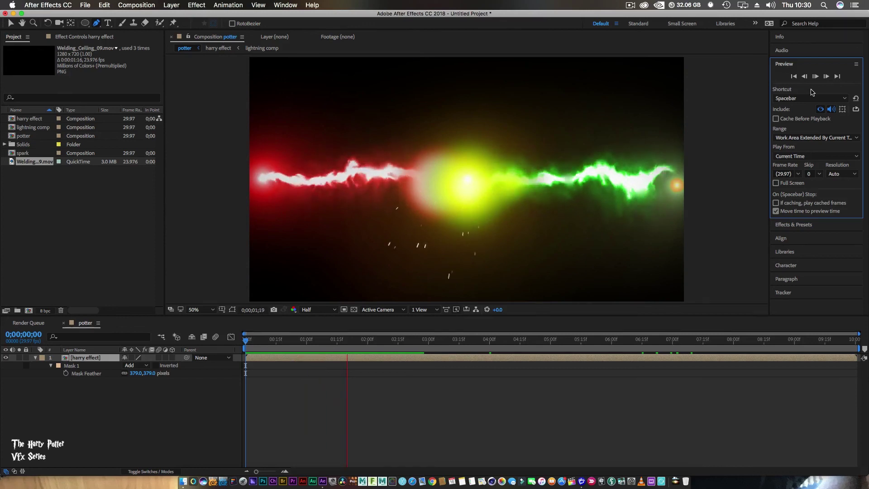